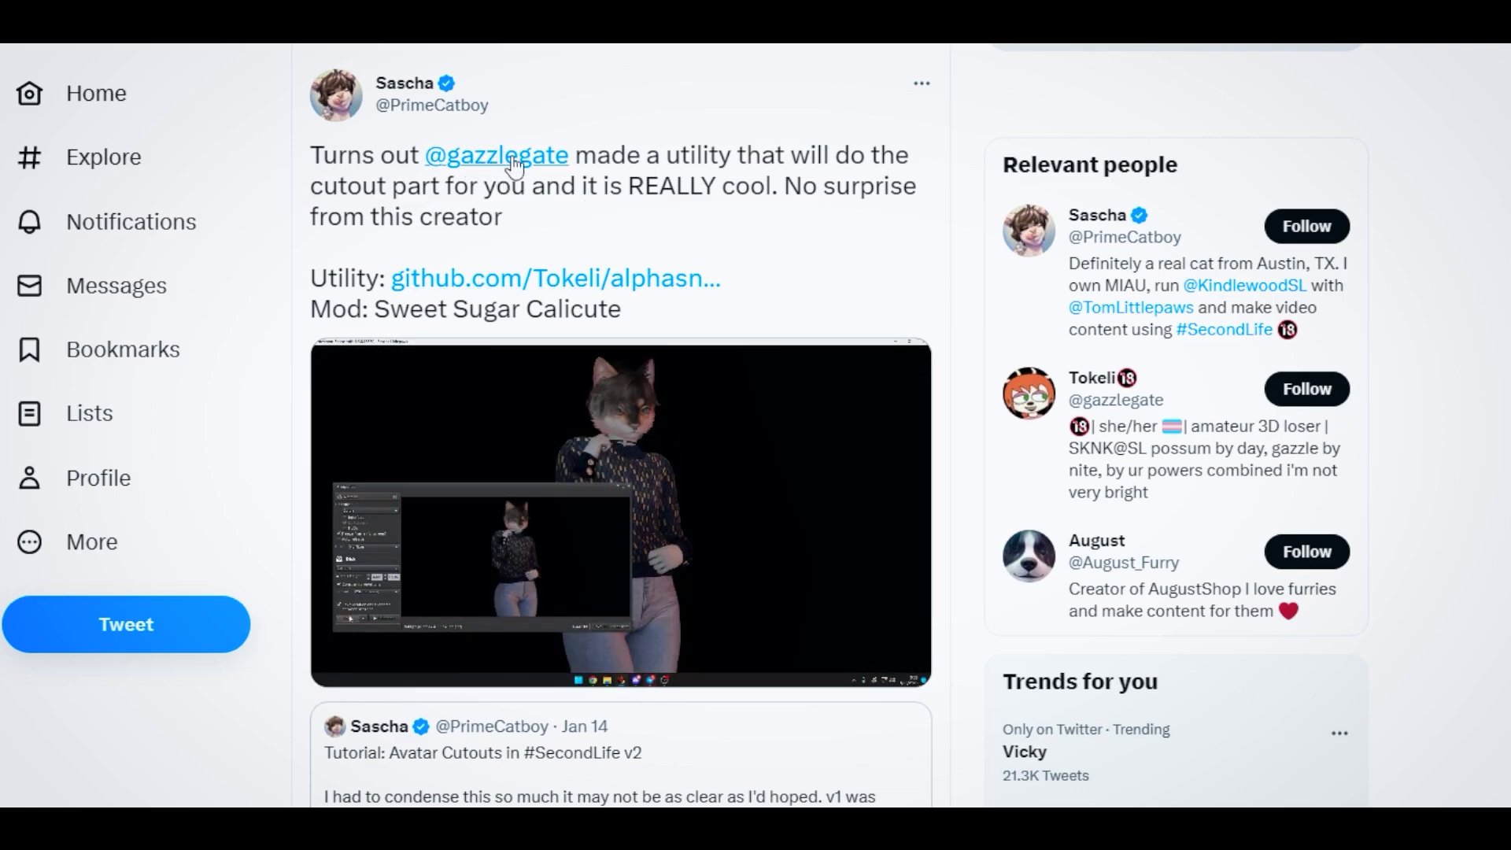
- Review the tweet about the avatar cutout utility, including its GitHub link, demo video, quoted tutorial and replies
drag(805, 170, 802, 214)
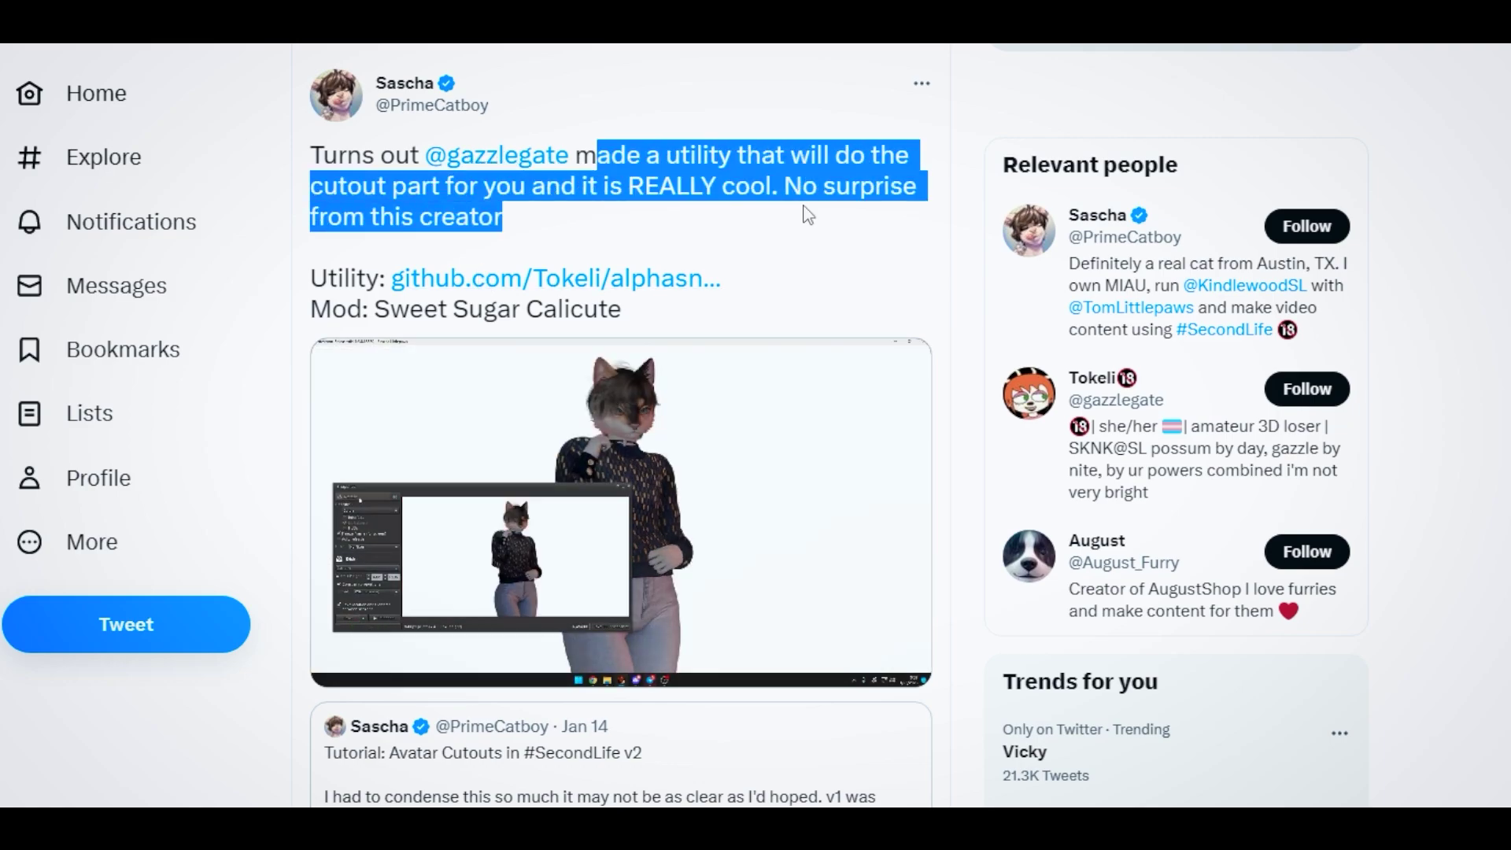
click(803, 214)
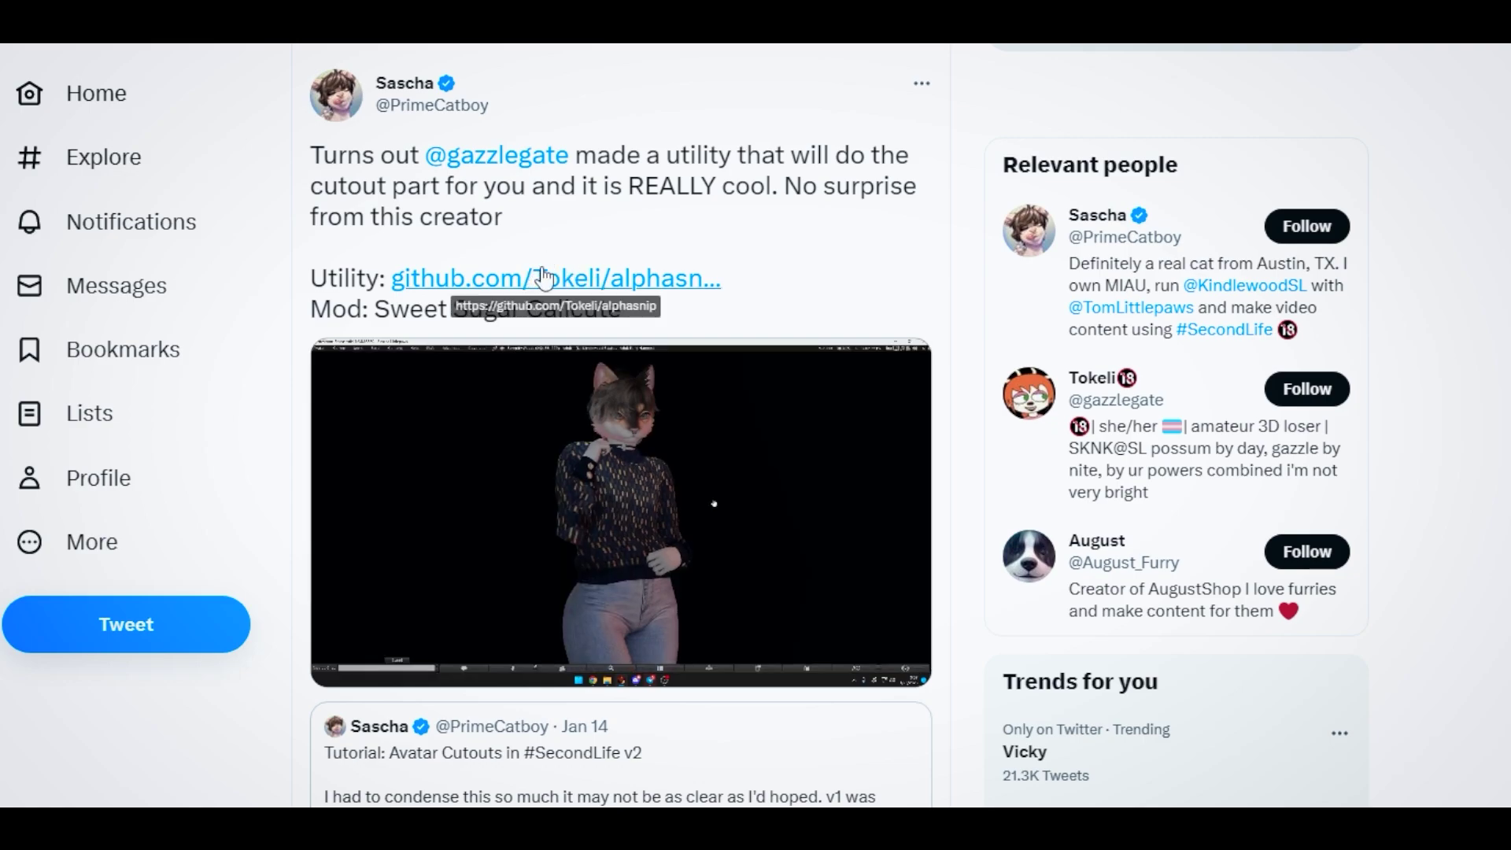
right_click(544, 270)
click(575, 283)
mouse_move(548, 563)
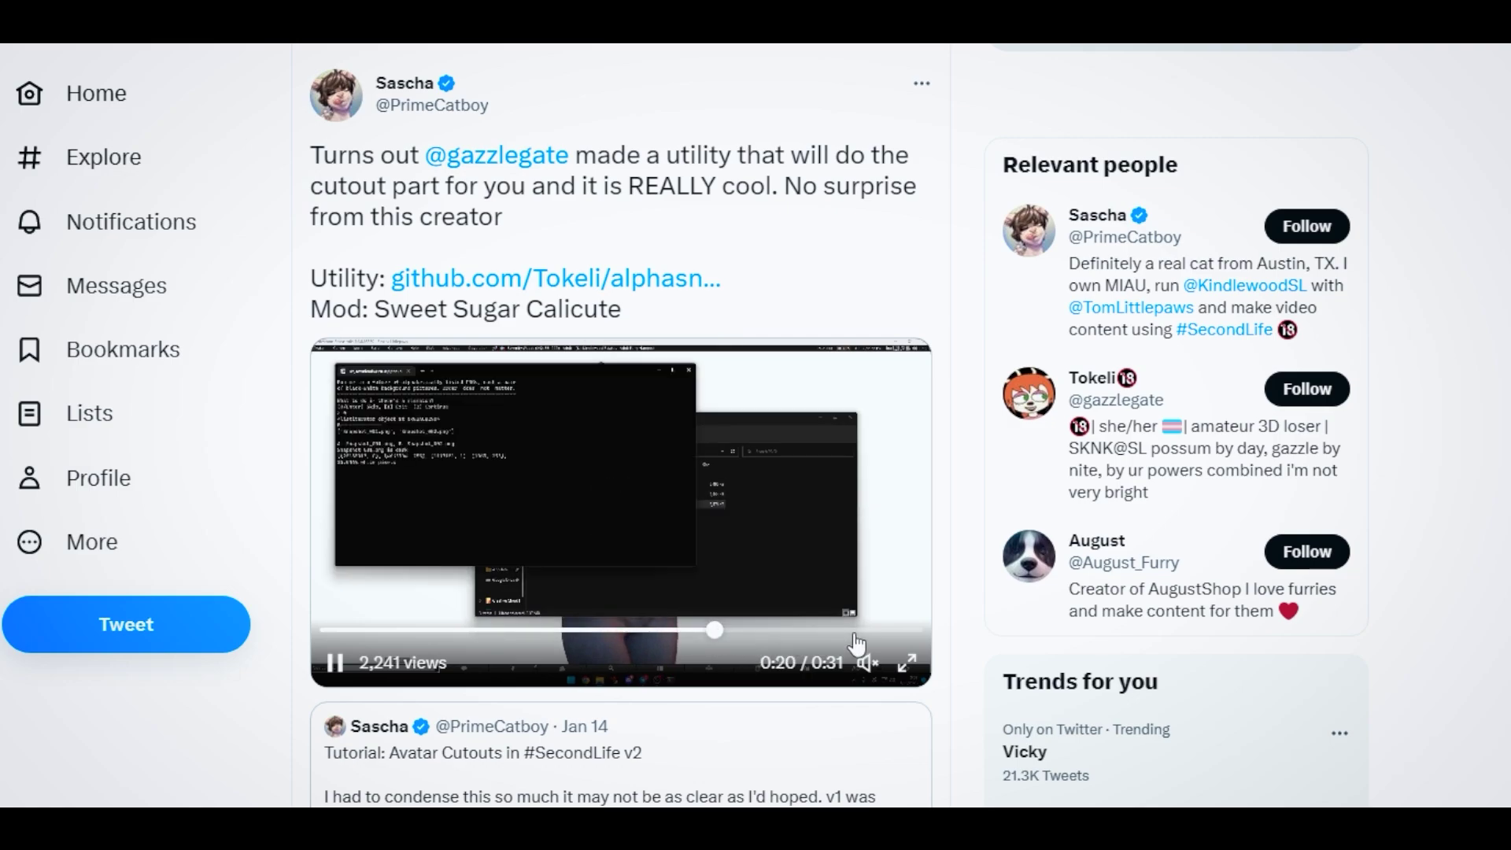
click(855, 634)
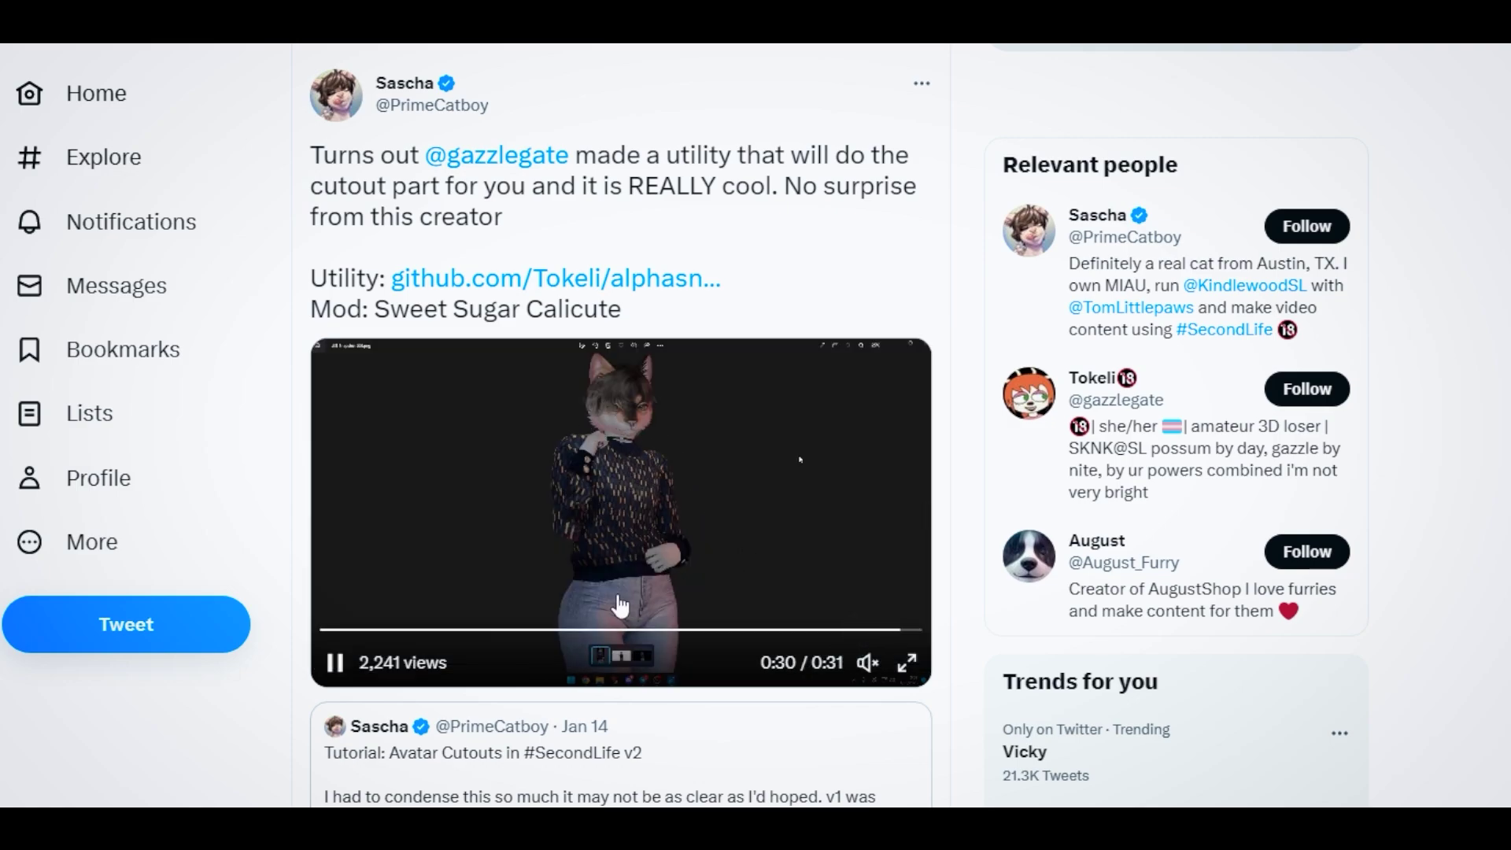
scroll(344, 675, down, 9)
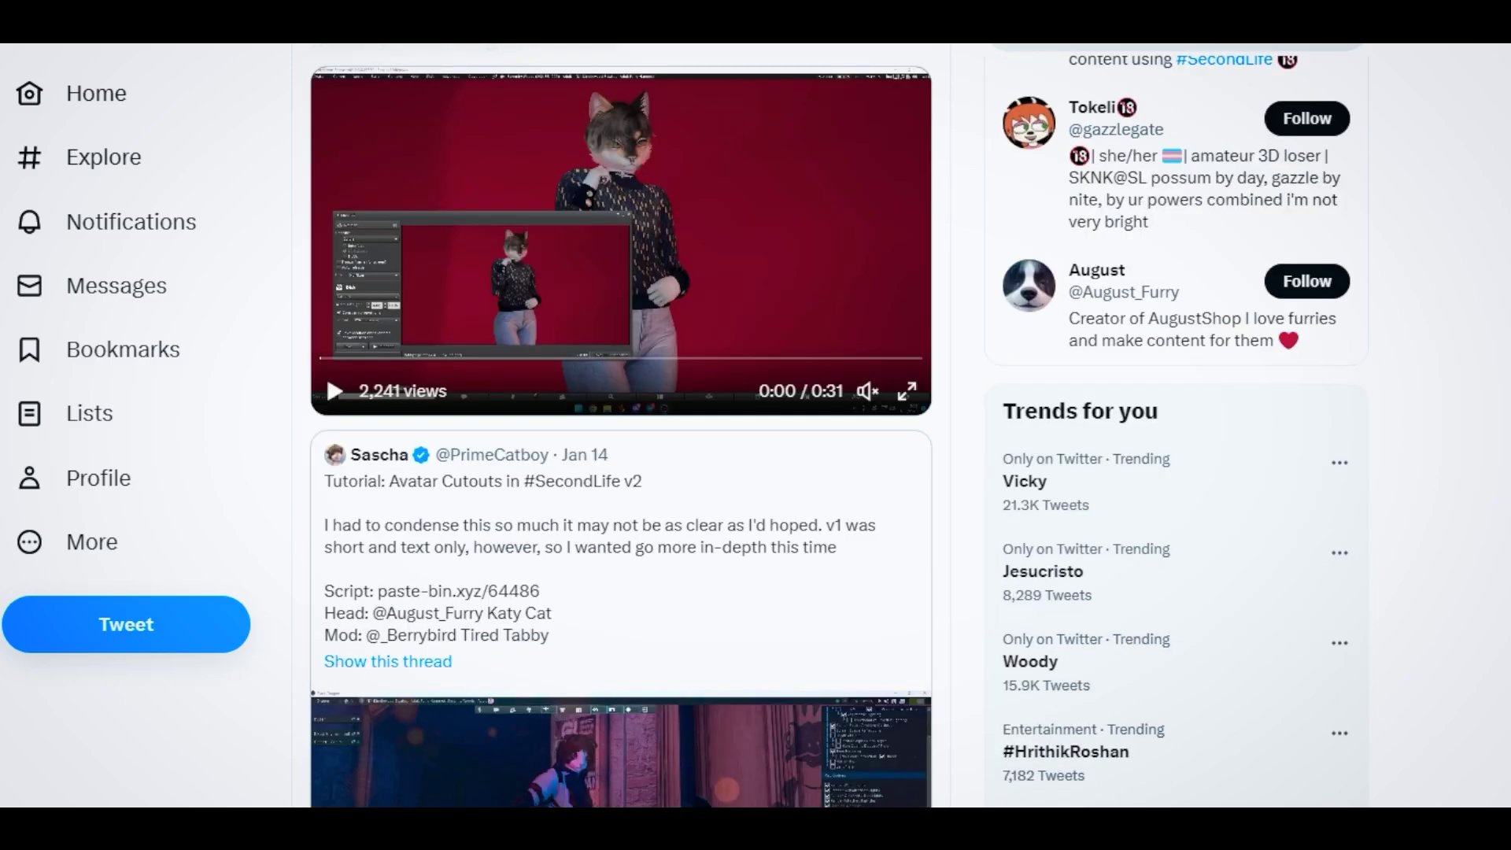
scroll(557, 516, up, 3)
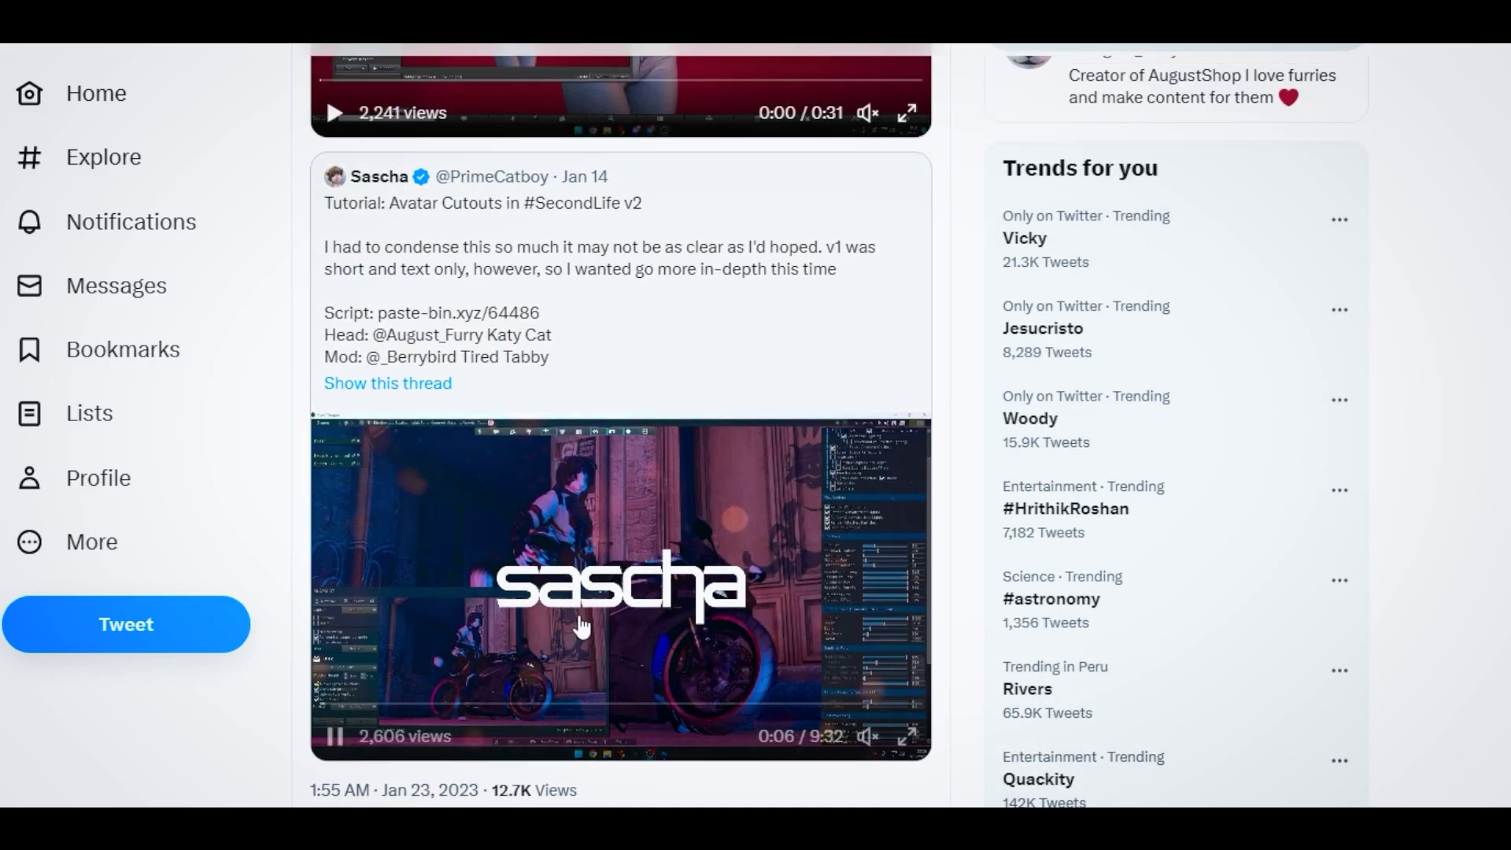
scroll(180, 792, down, 8)
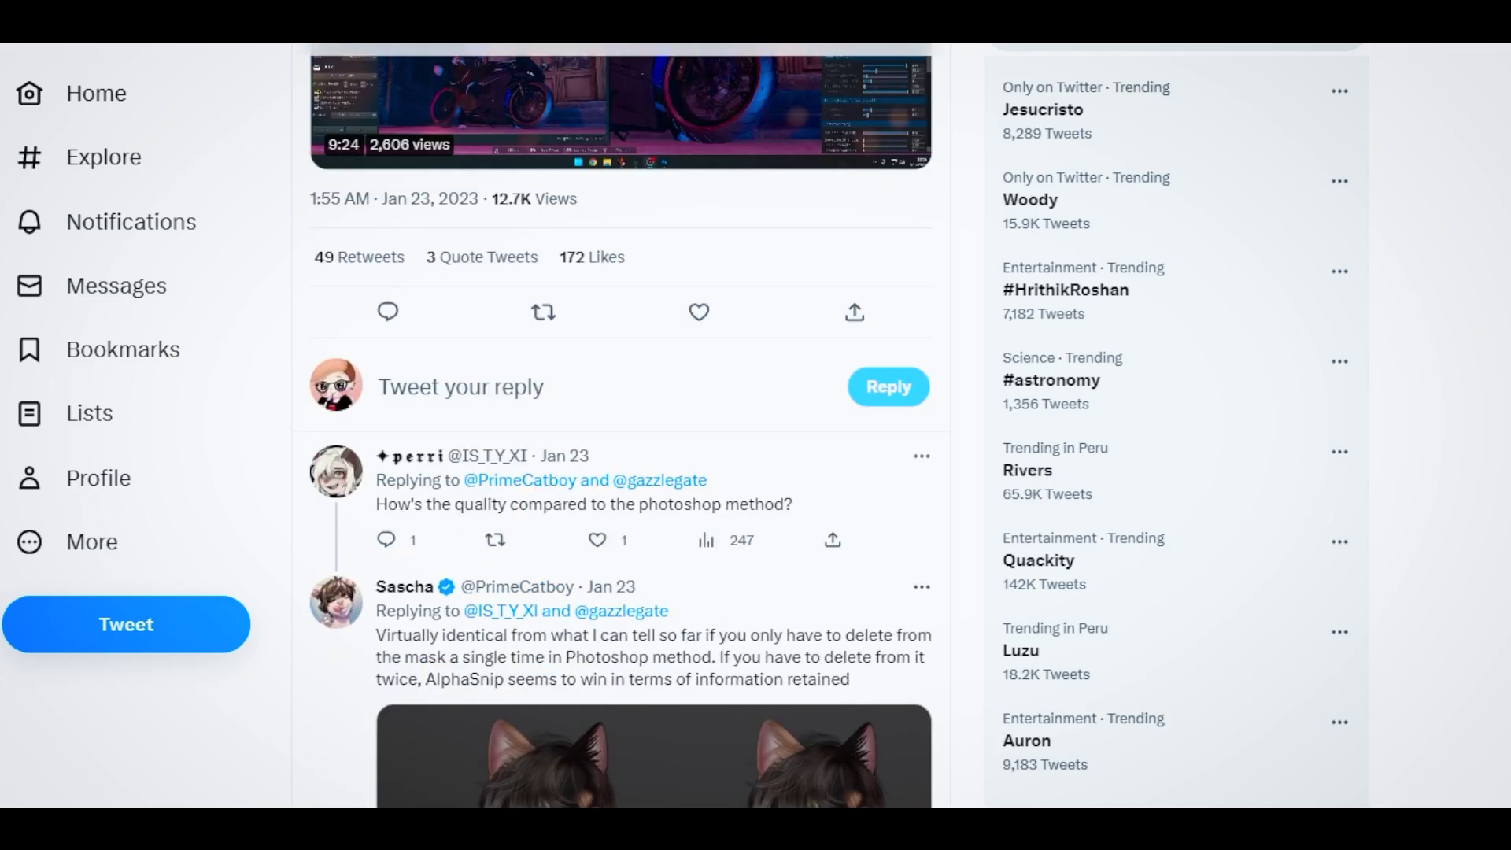
scroll(552, 687, down, 1)
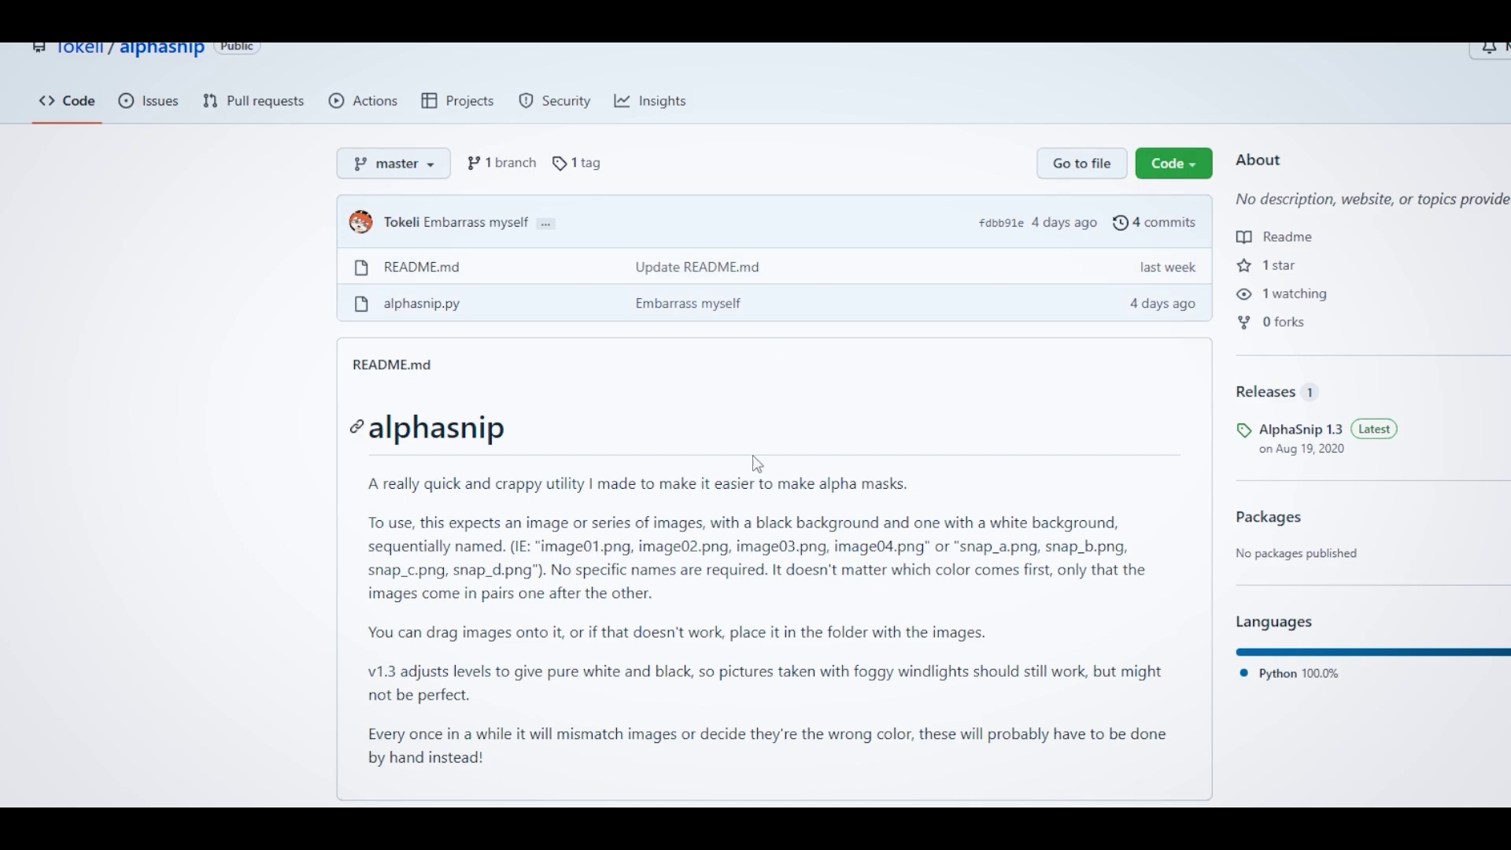
- Look over the alphasnip README on GitHub and open the AlphaSnip 1.3 release
scroll(1024, 512, down, 2)
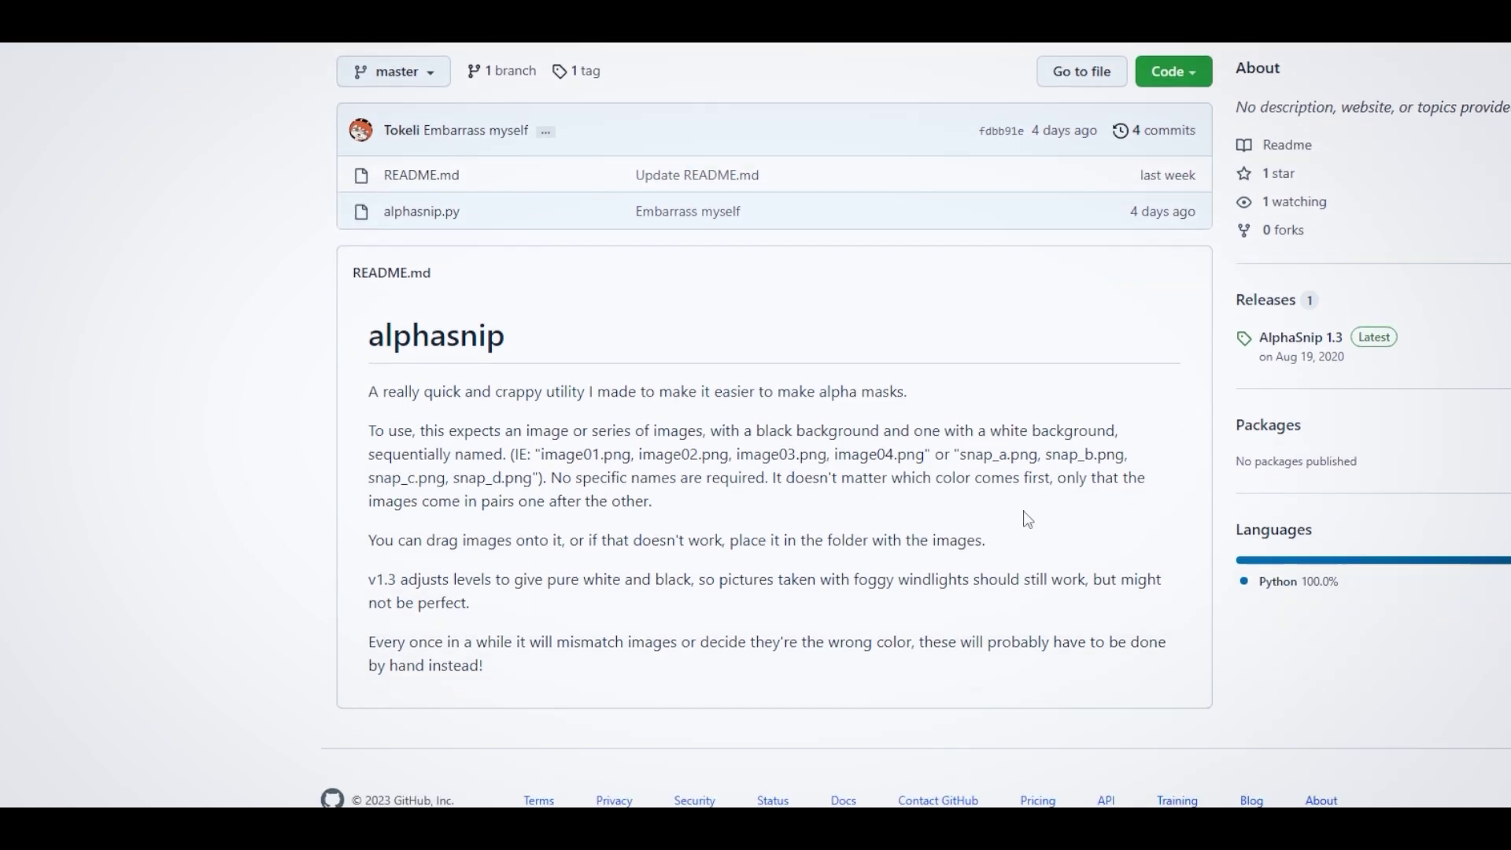
click(1312, 358)
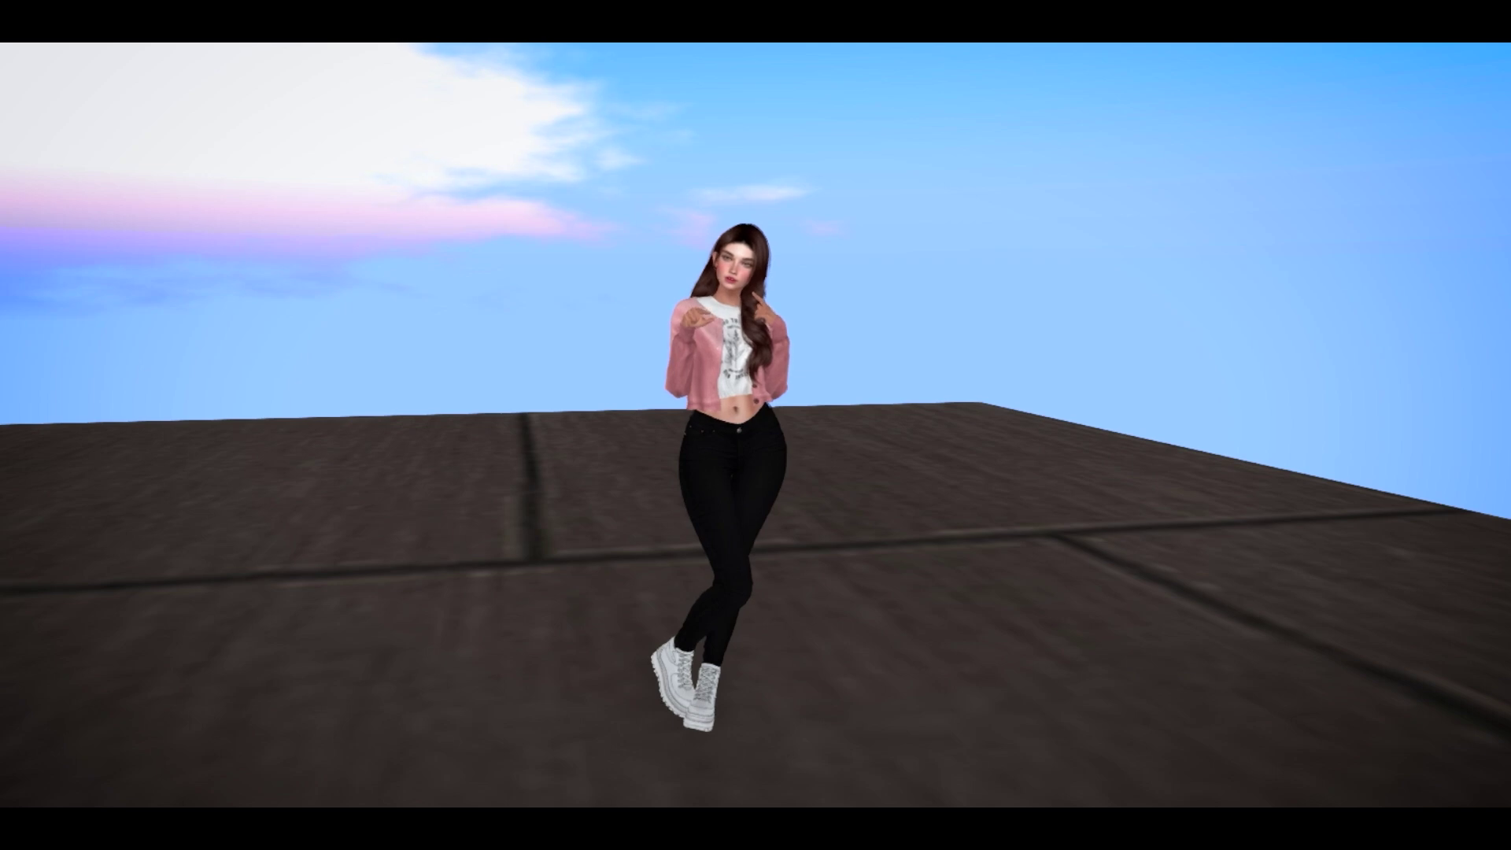
- Switch to the Second Life viewer and build a new box on the platform floor beside the avatar
click(4, 4)
click(4, 4)
drag(4, 4, 154, 291)
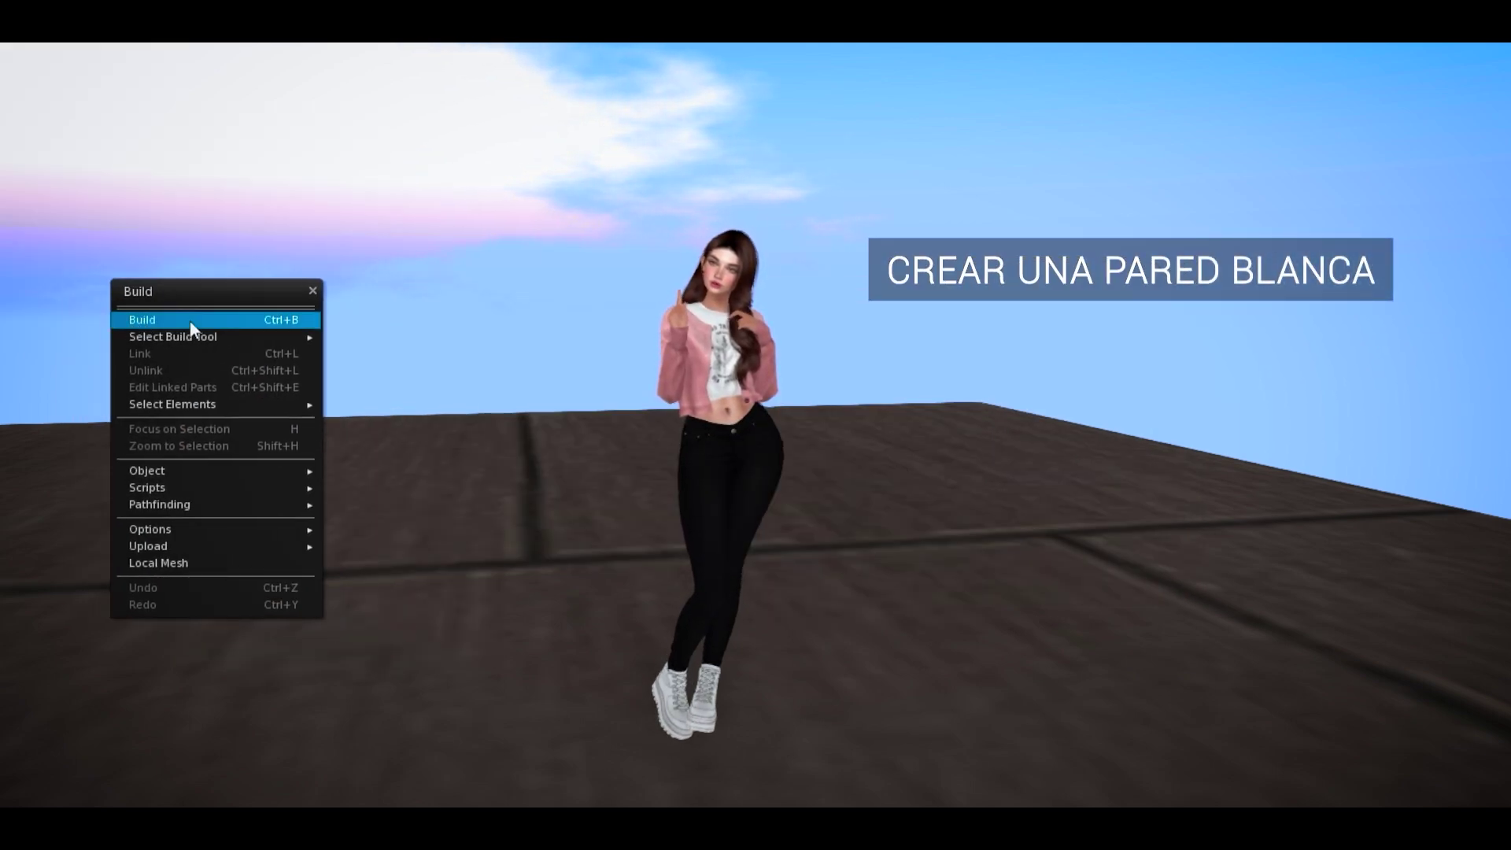
click(269, 319)
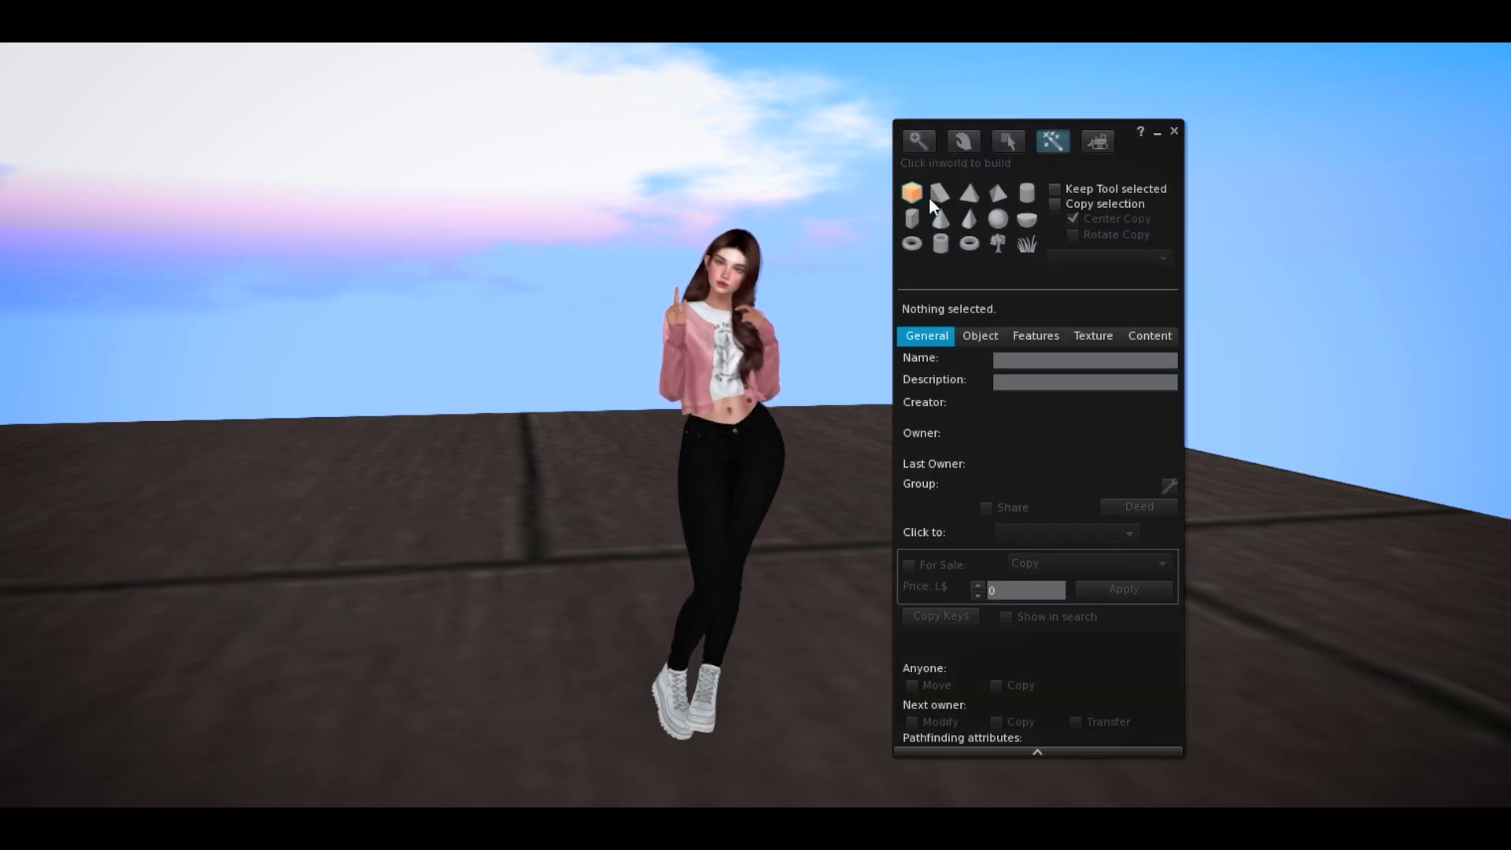
click(463, 651)
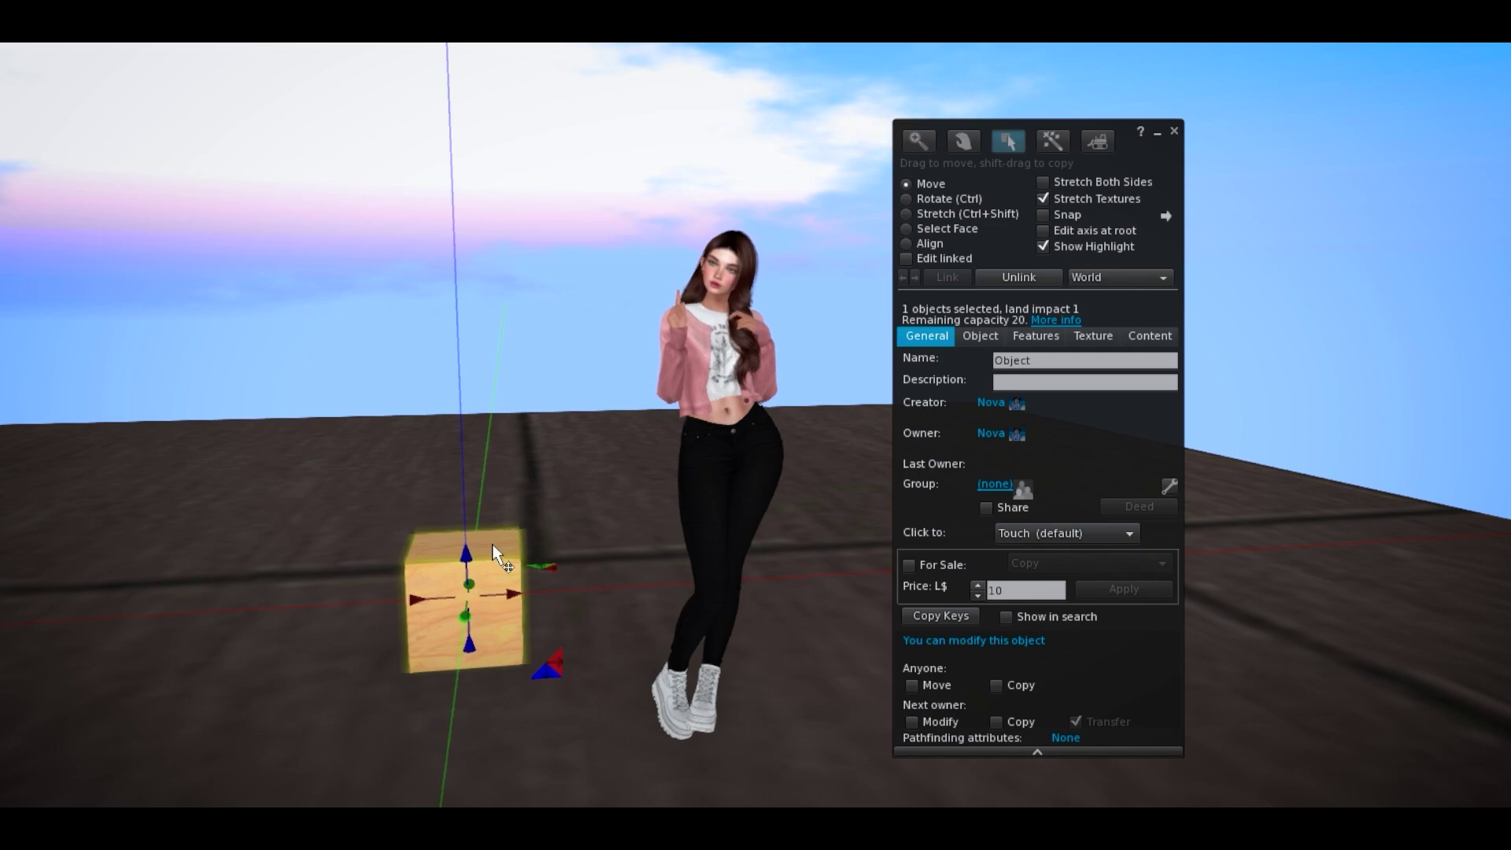
click(1173, 134)
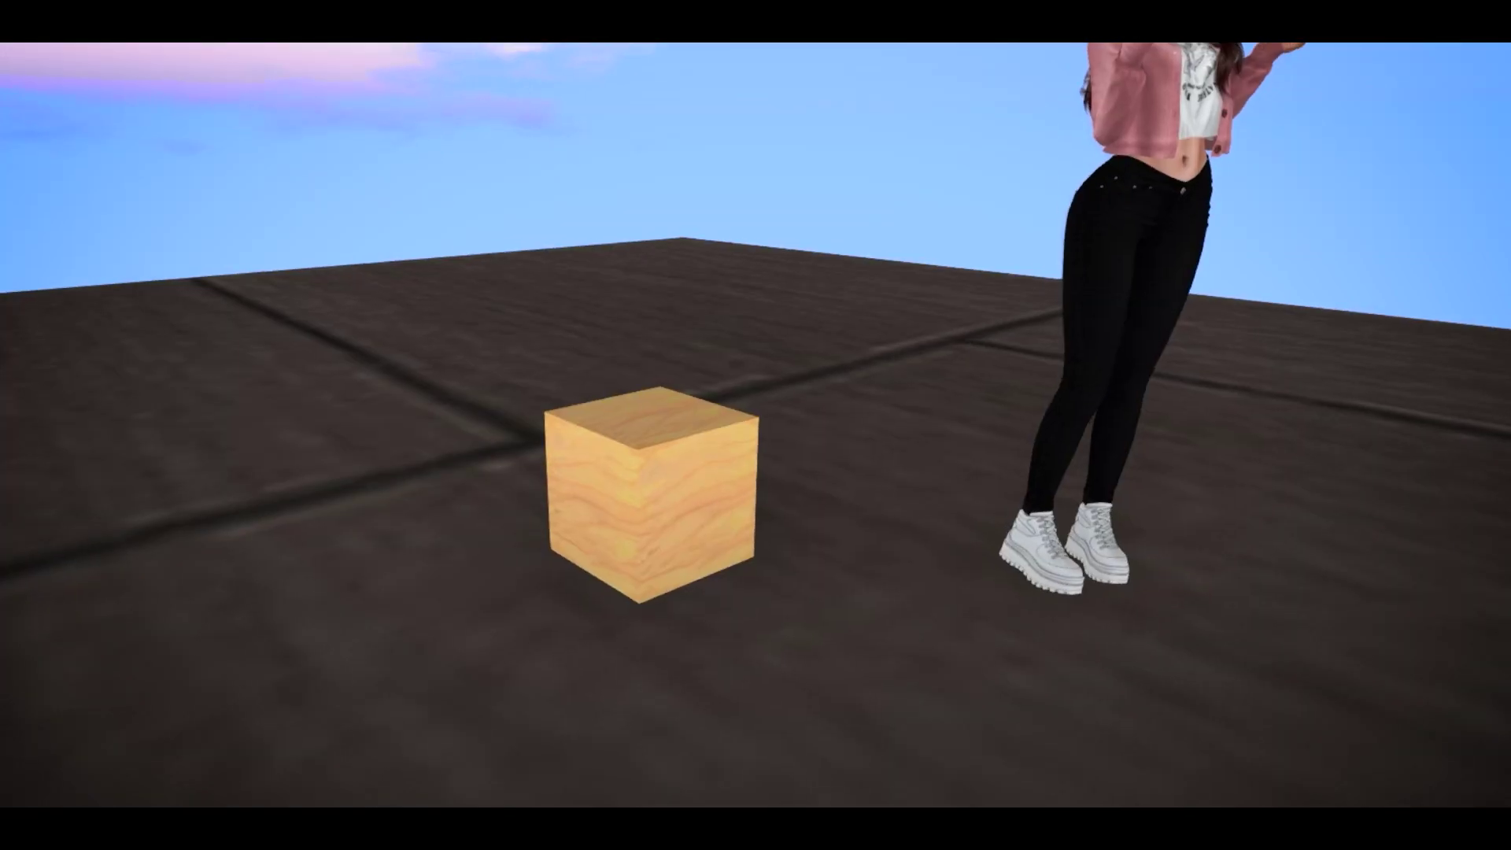
- Edit the box in Stretch mode, making it a thin, wide and tall wall behind the avatar
right_click(637, 458)
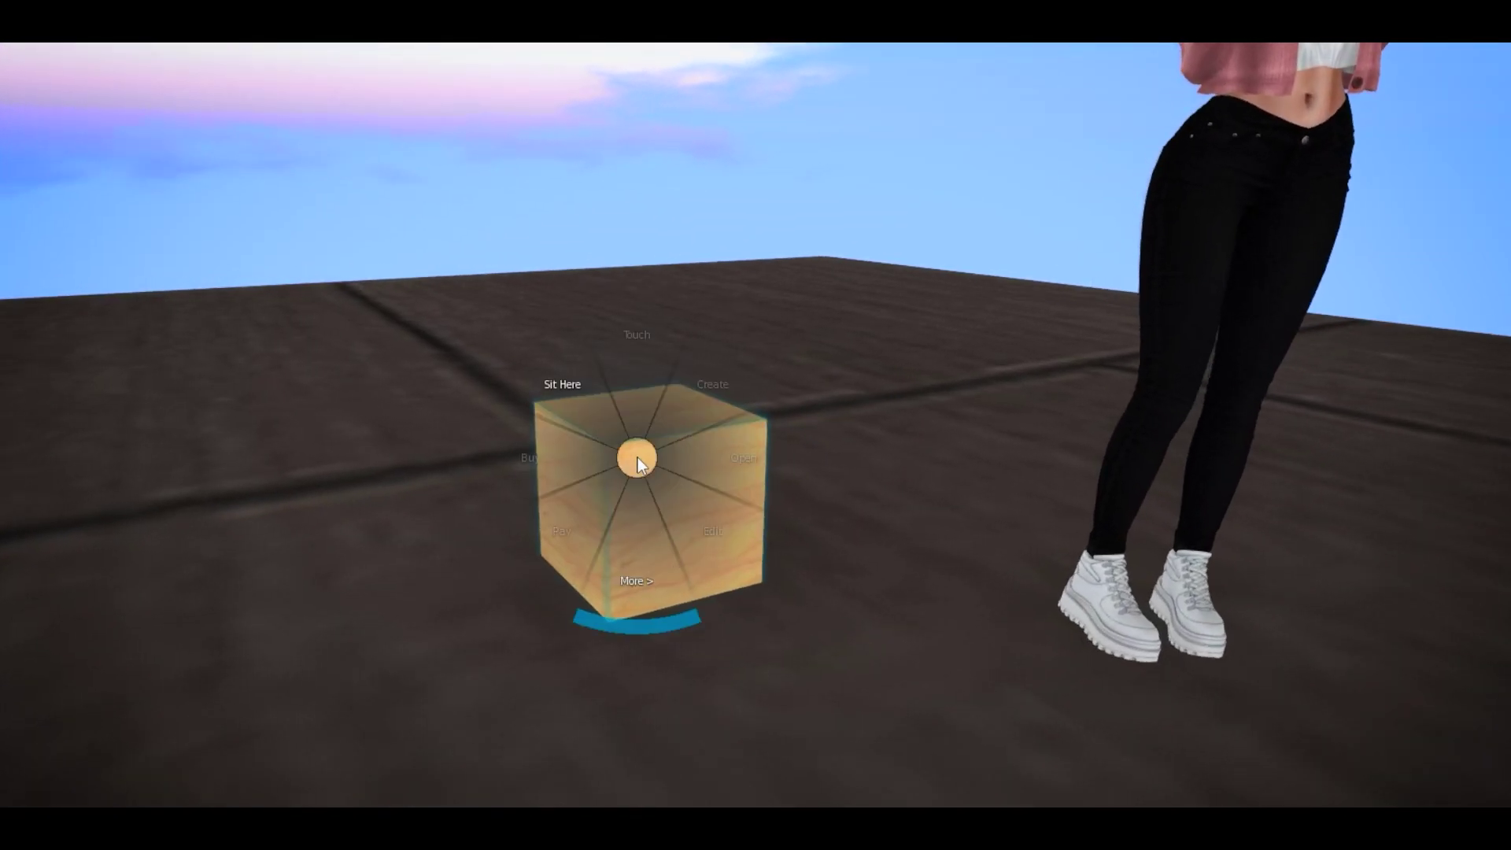
click(679, 492)
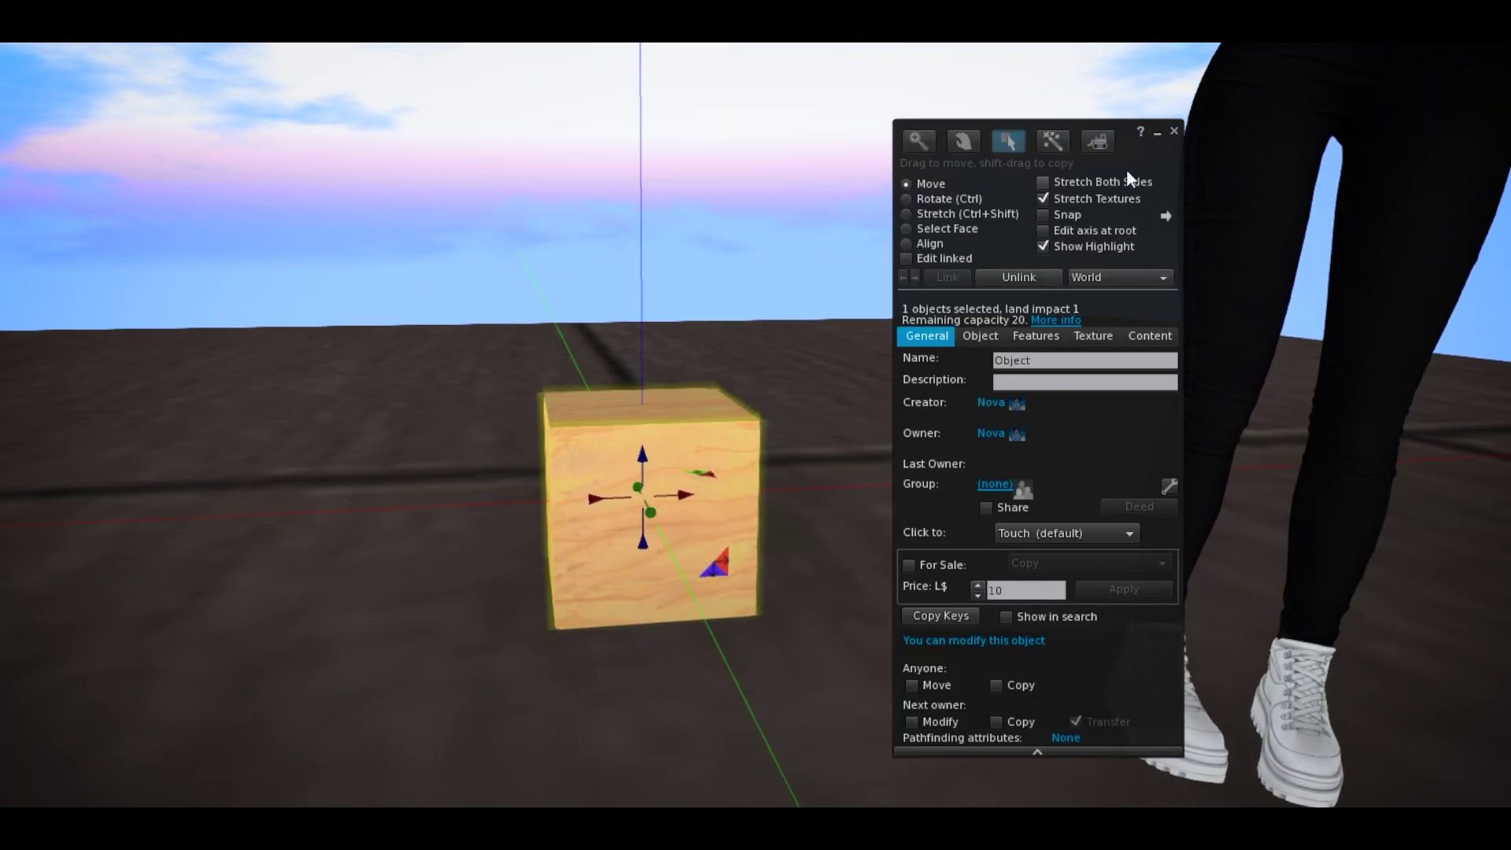
drag(1128, 173, 172, 262)
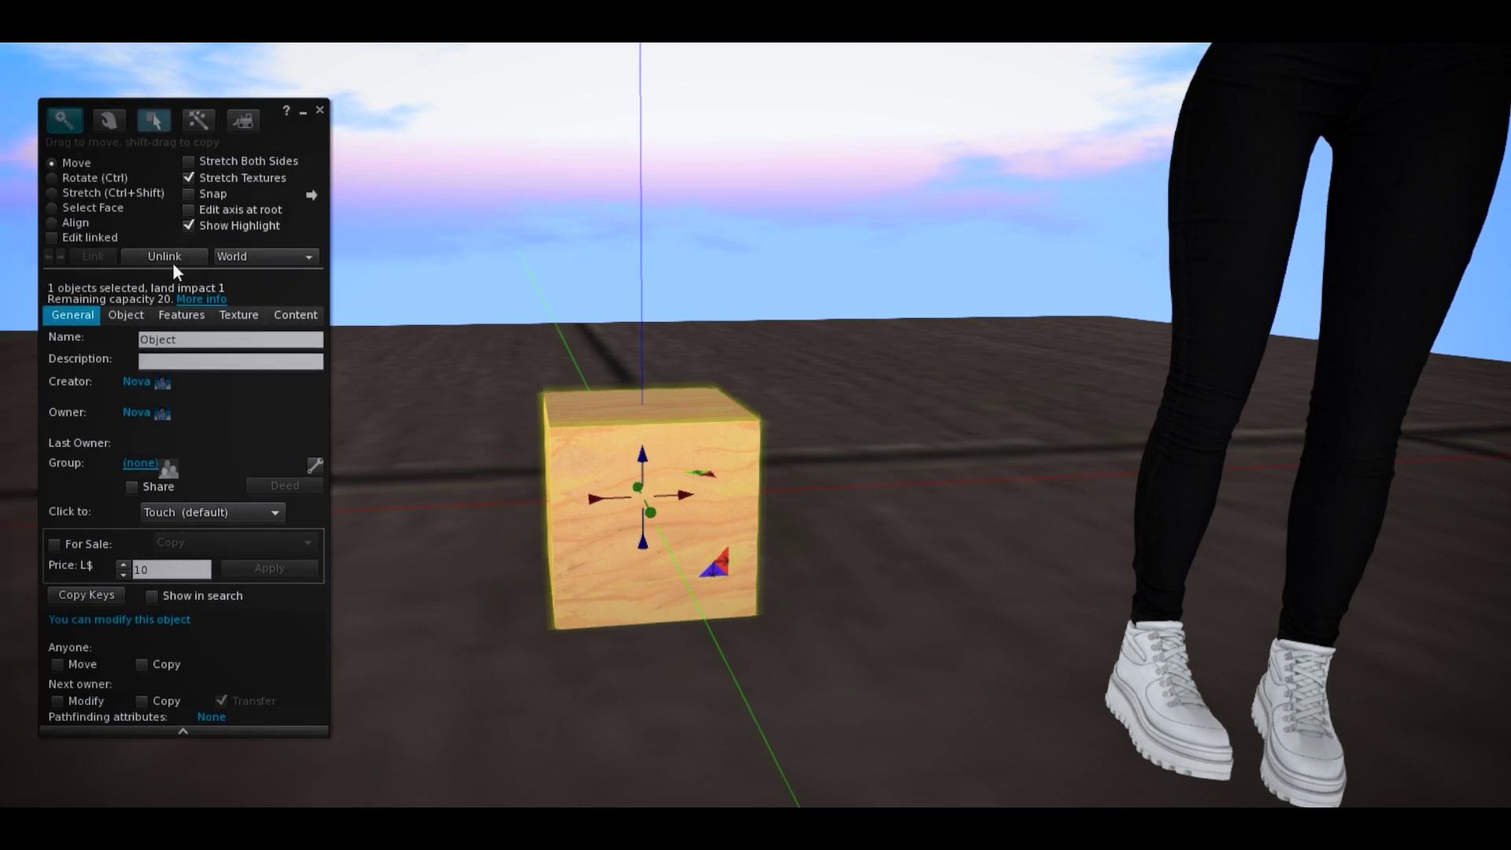
click(91, 192)
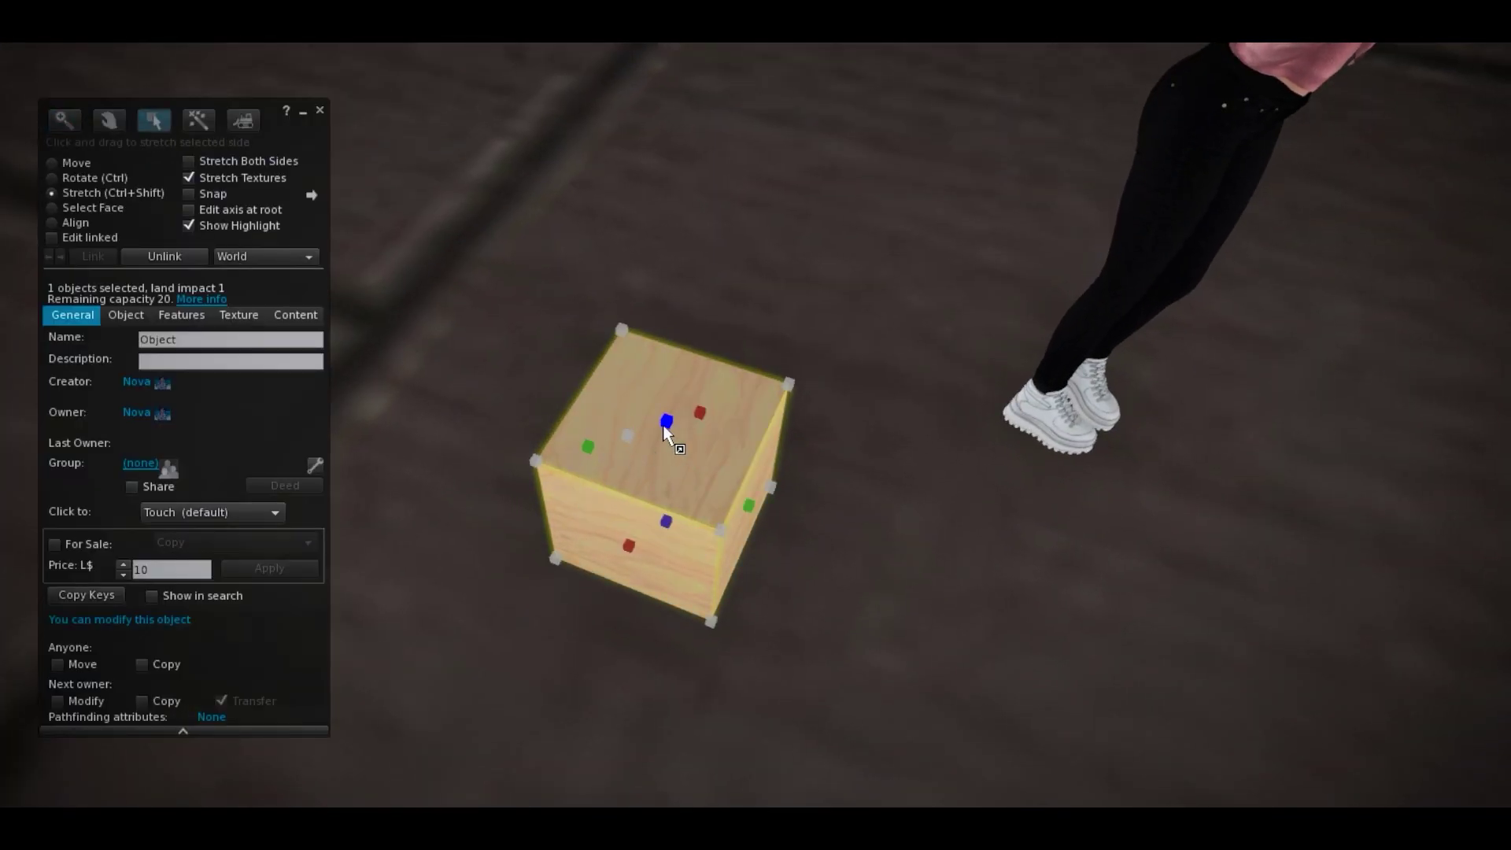
drag(663, 425, 753, 513)
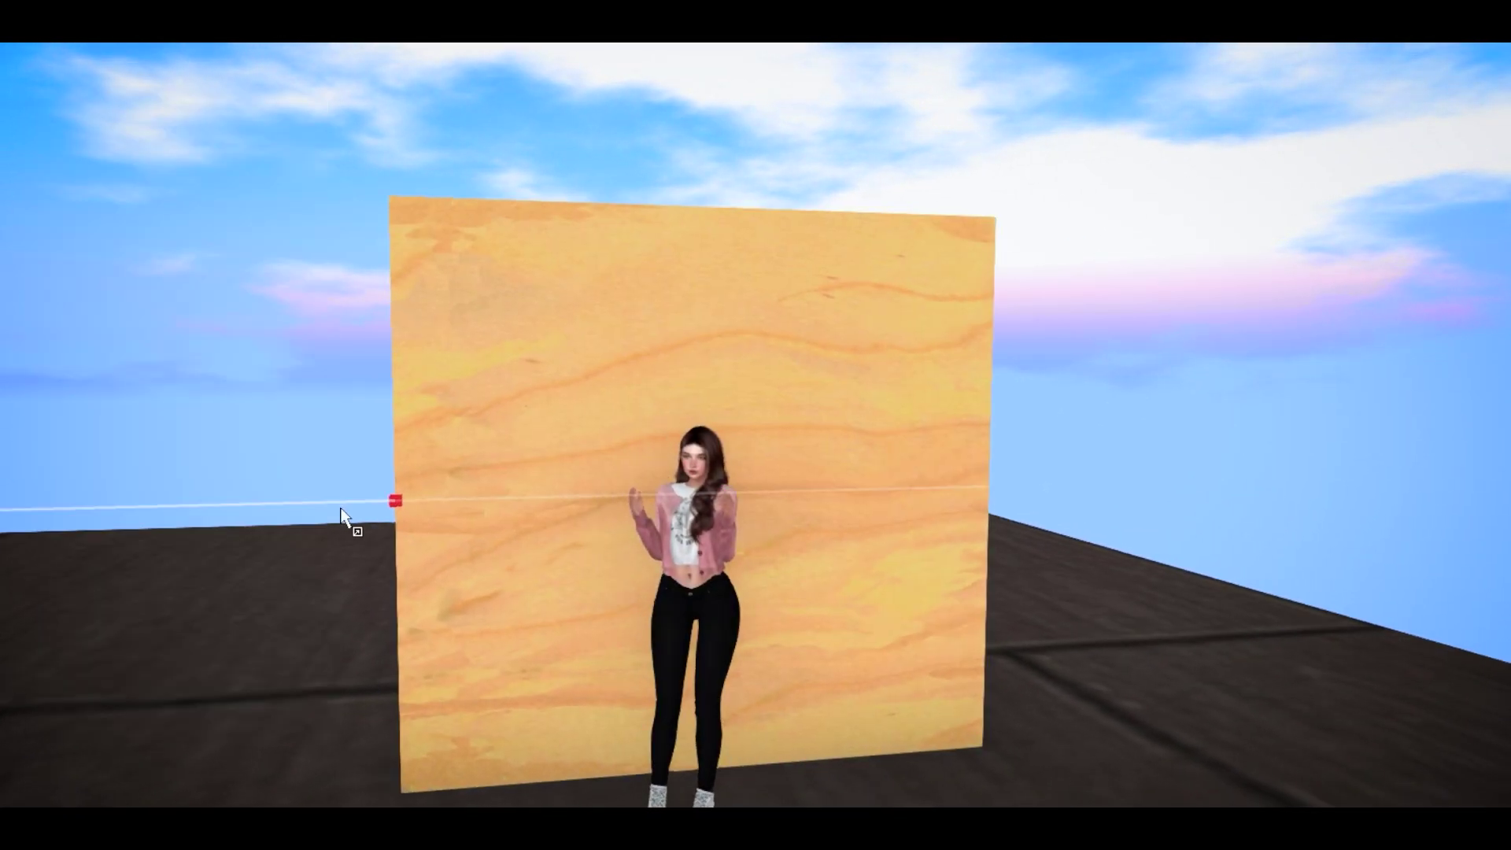
drag(341, 507, 69, 498)
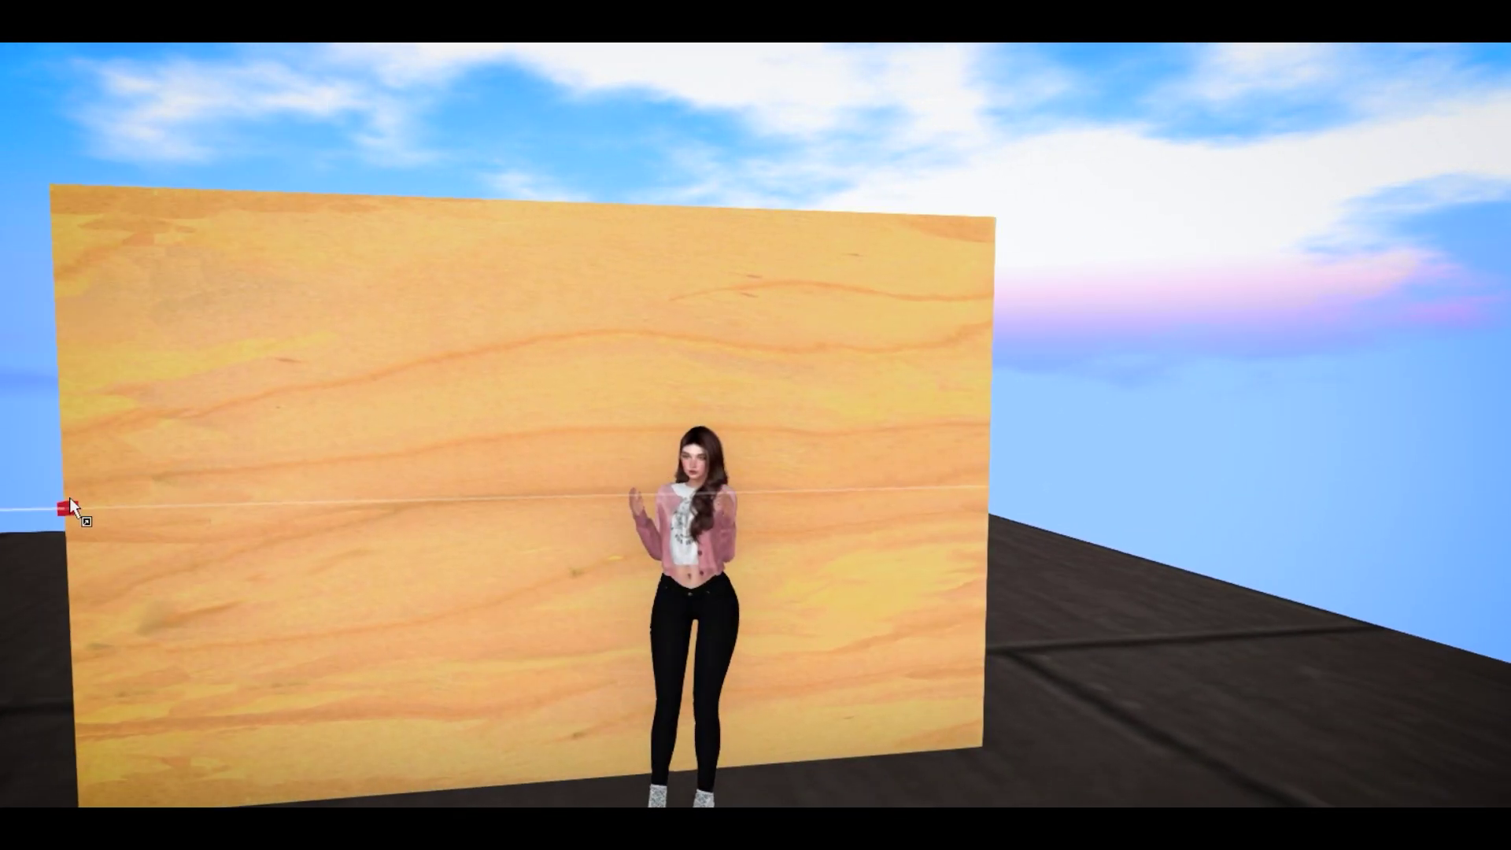
drag(985, 485, 1104, 483)
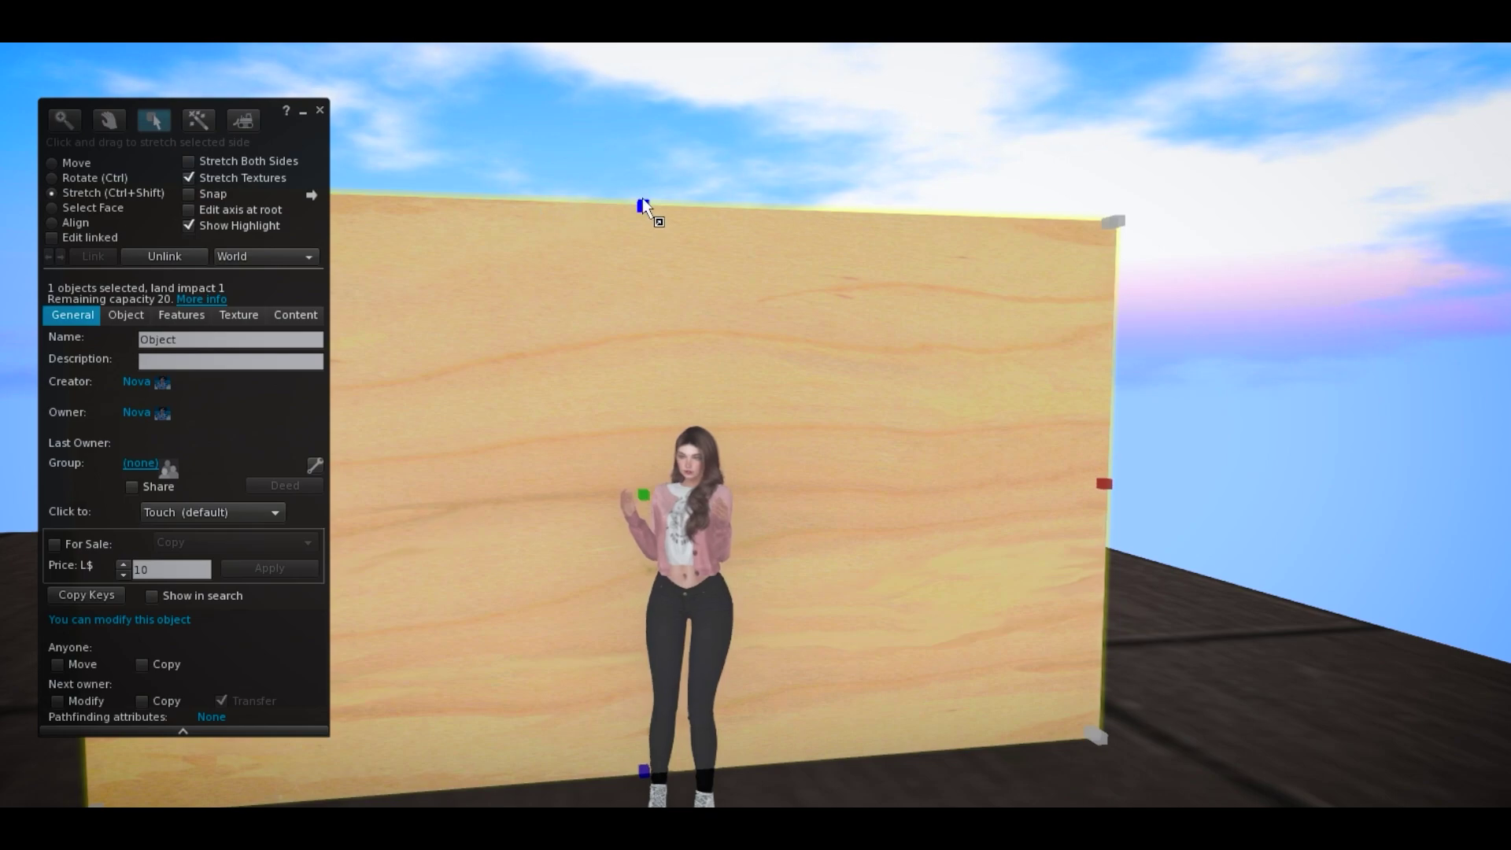
drag(642, 206, 644, 45)
- Turn on Full Bright for the wall and replace its wood texture with the Blank texture
drag(258, 300, 471, 334)
click(459, 349)
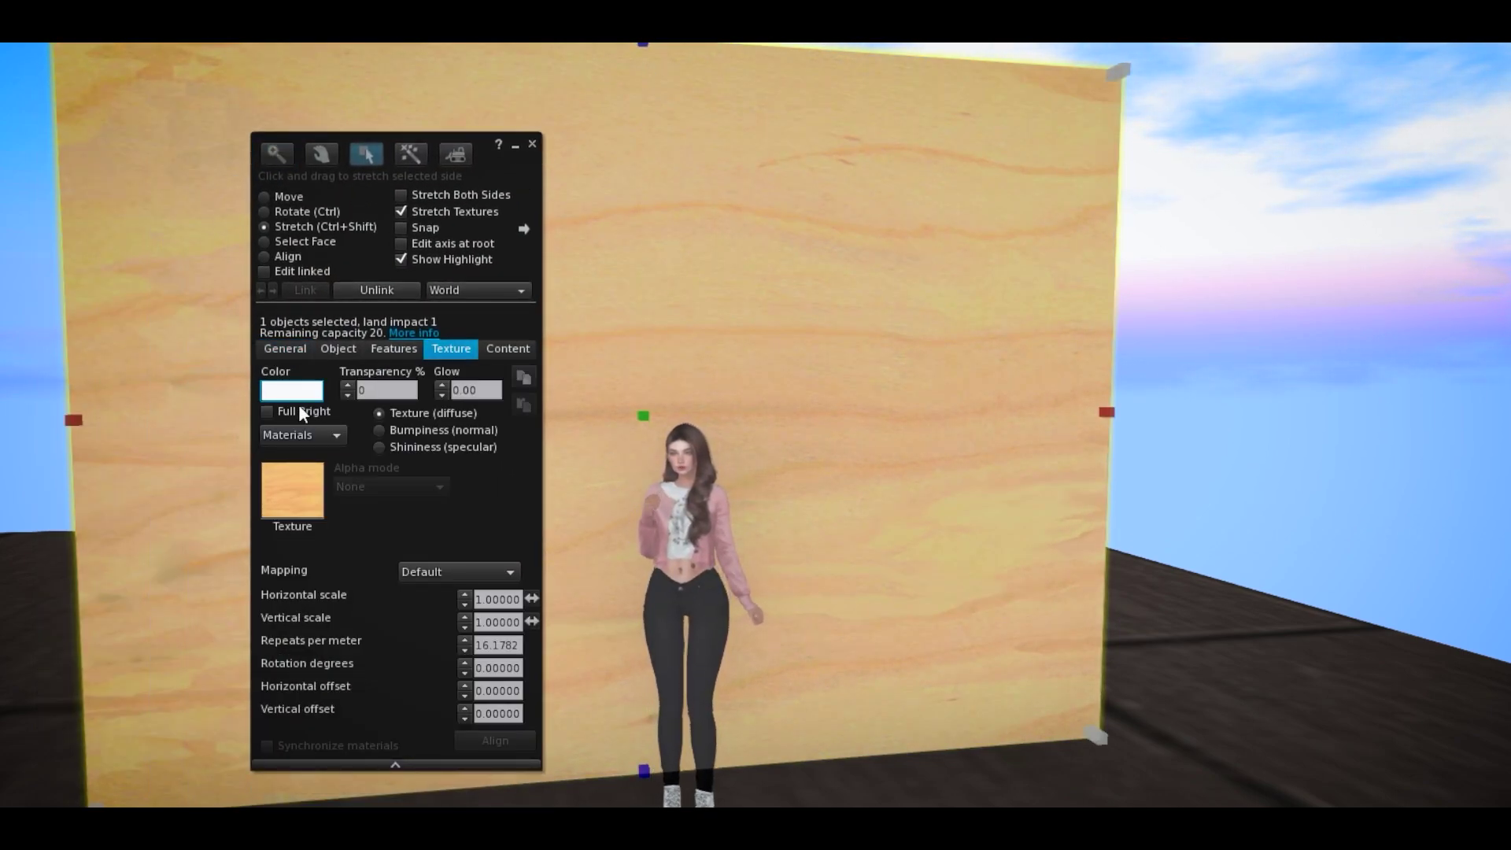
click(267, 412)
click(303, 476)
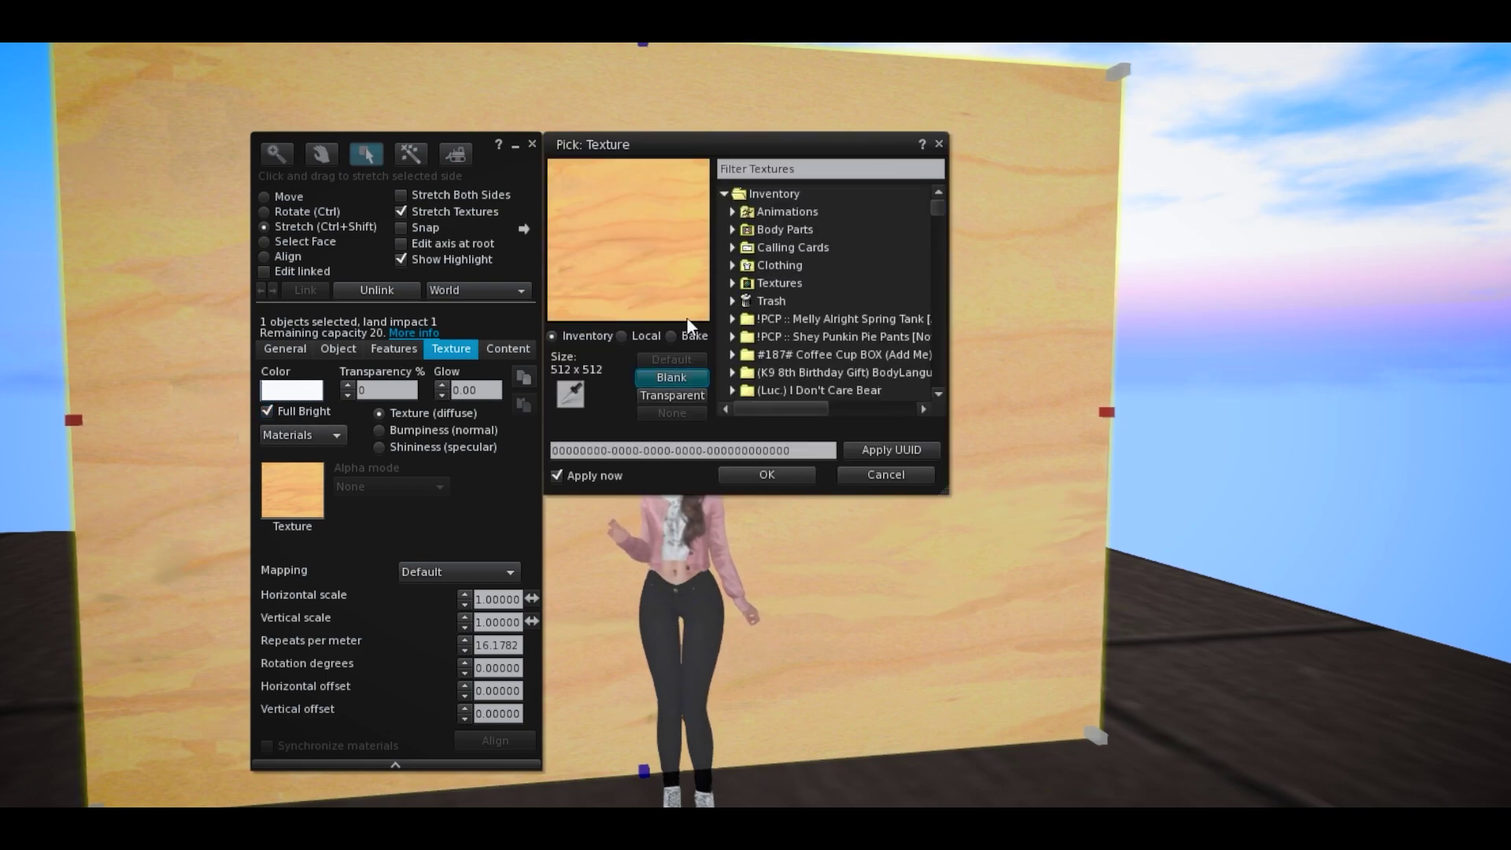
click(667, 379)
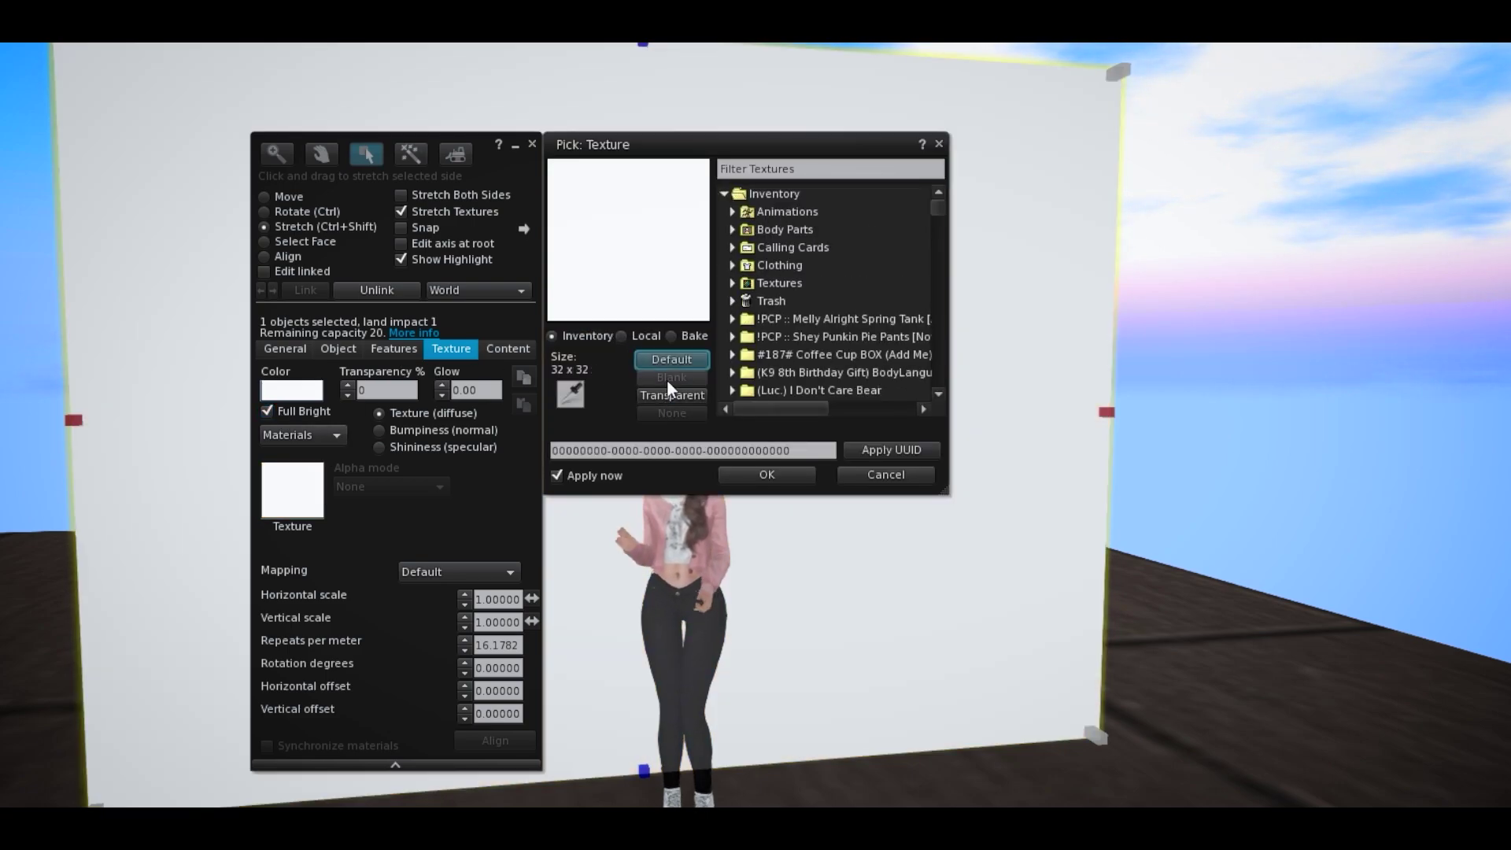
click(766, 474)
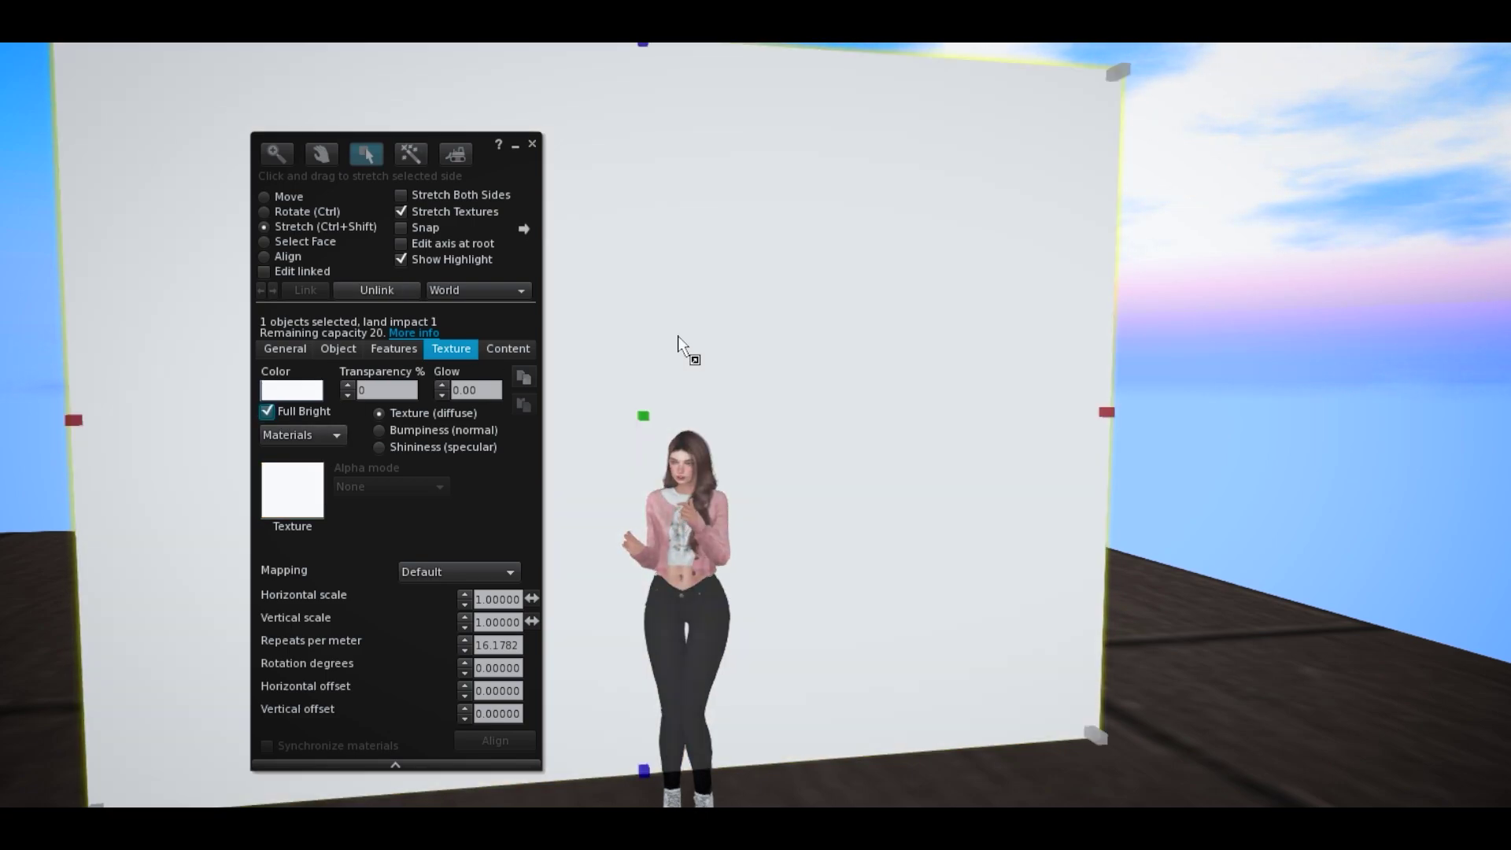
click(531, 145)
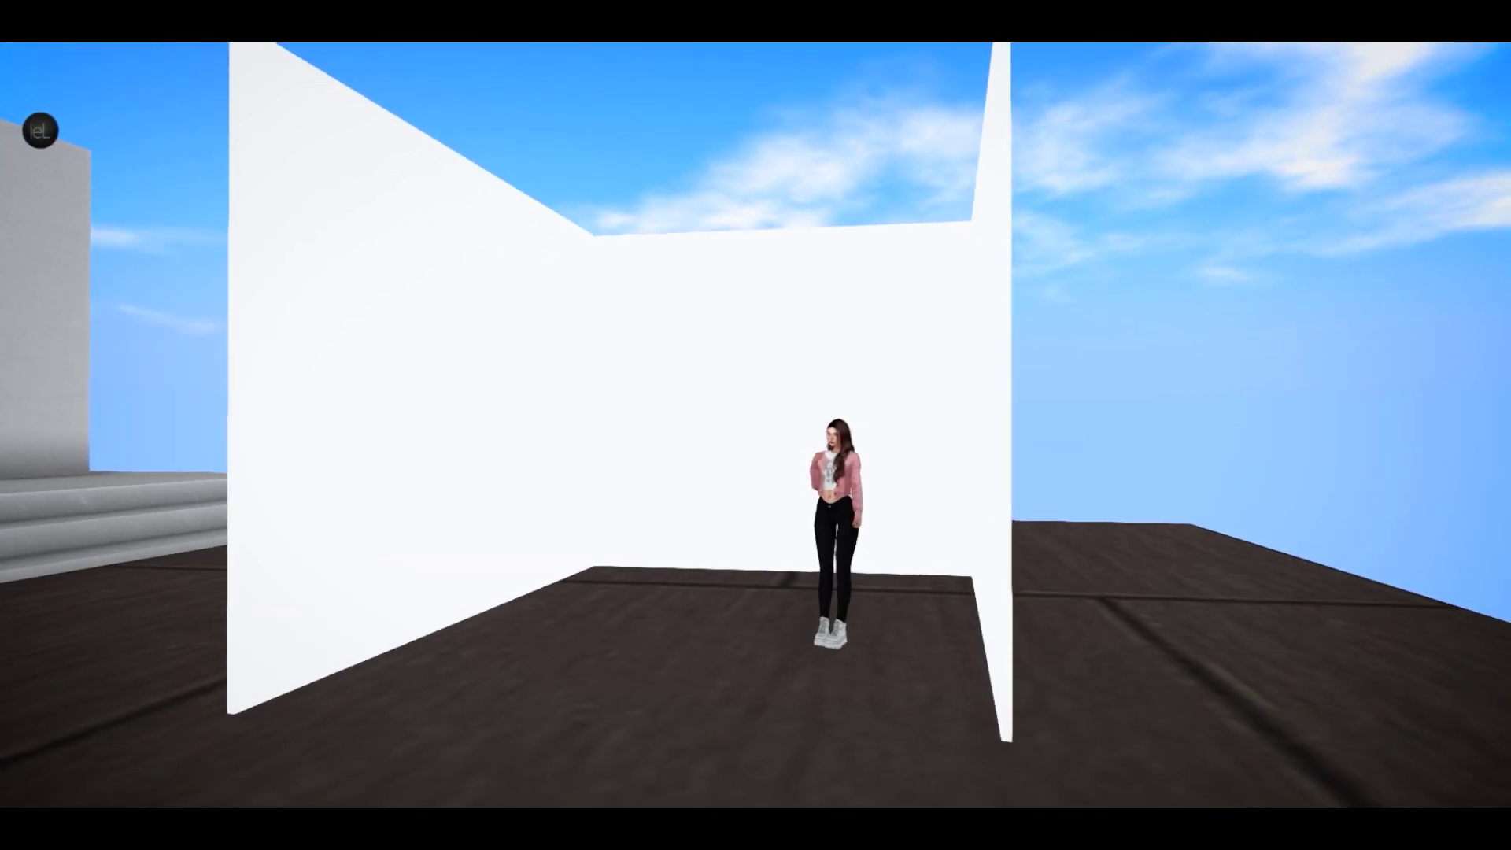
- Select the back wall together with both side walls and link the three into one object
right_click(759, 310)
click(800, 343)
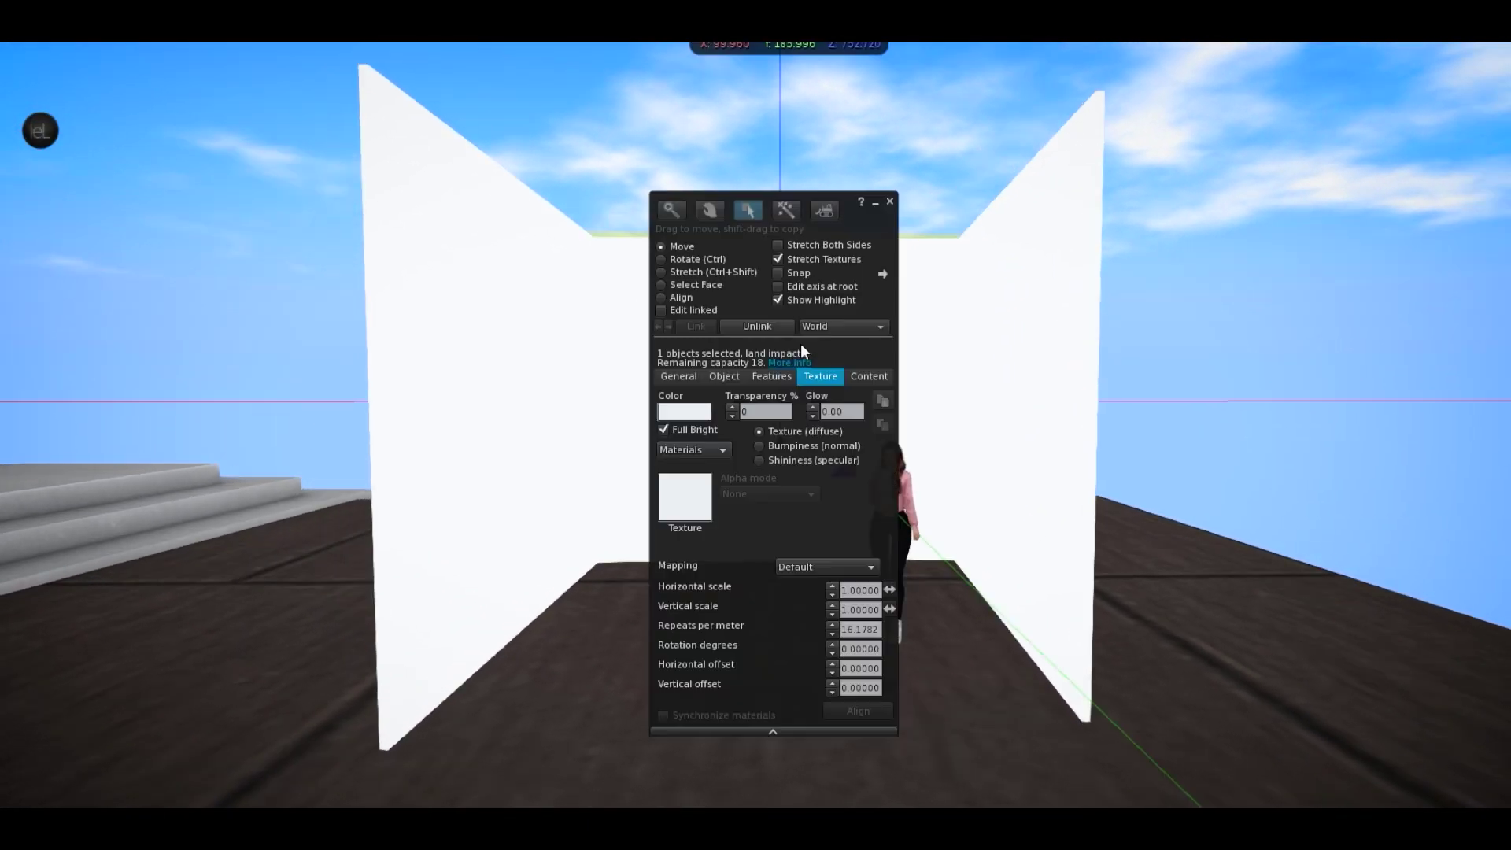
click(873, 205)
mouse_move(786, 376)
mouse_down()
mouse_move(789, 307)
mouse_move(817, 314)
mouse_move(813, 369)
mouse_up()
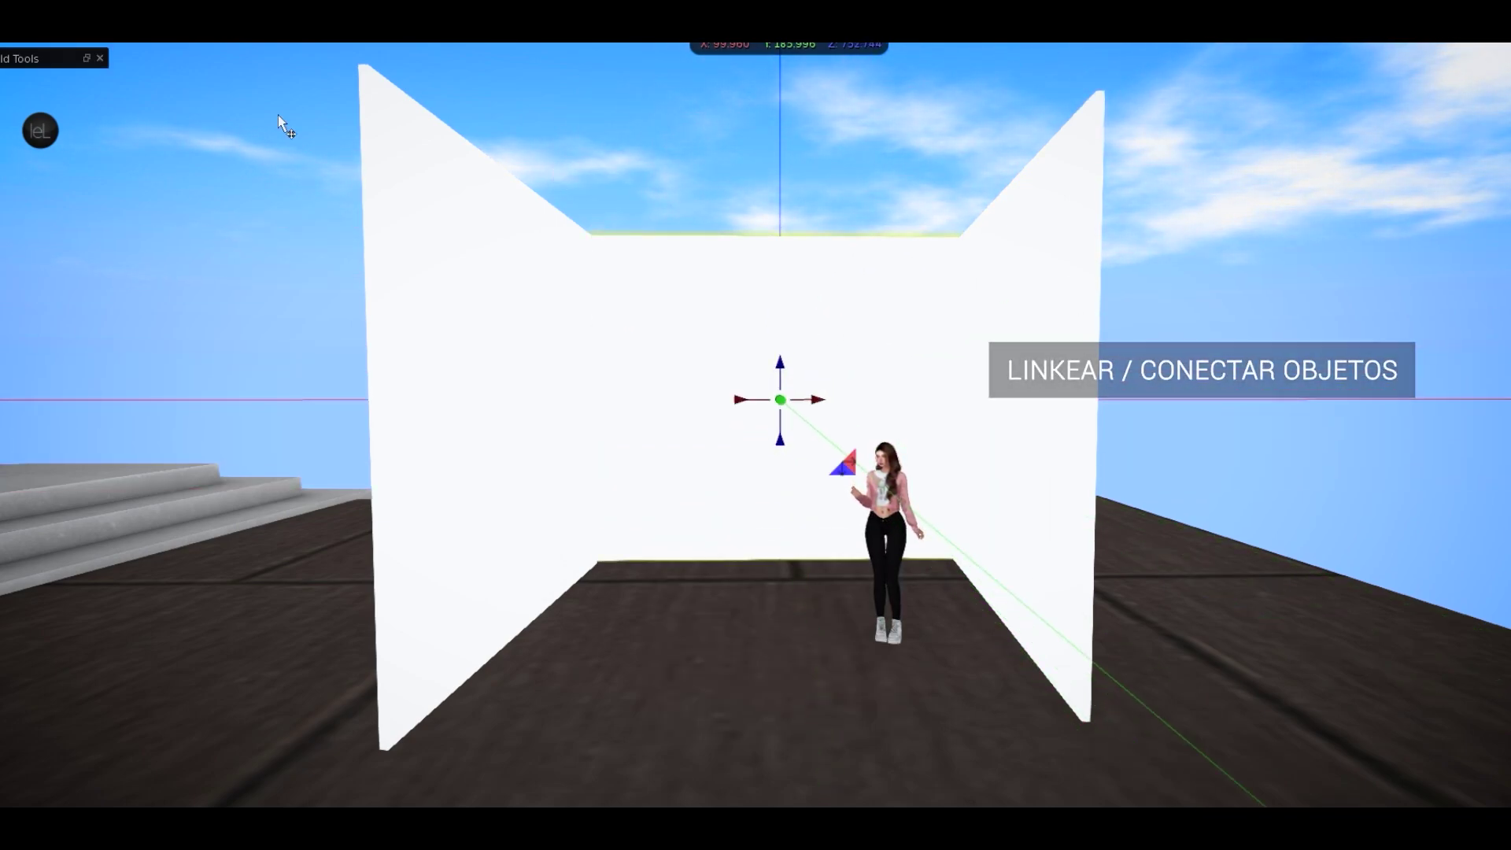
click(100, 57)
right_click(754, 375)
click(791, 399)
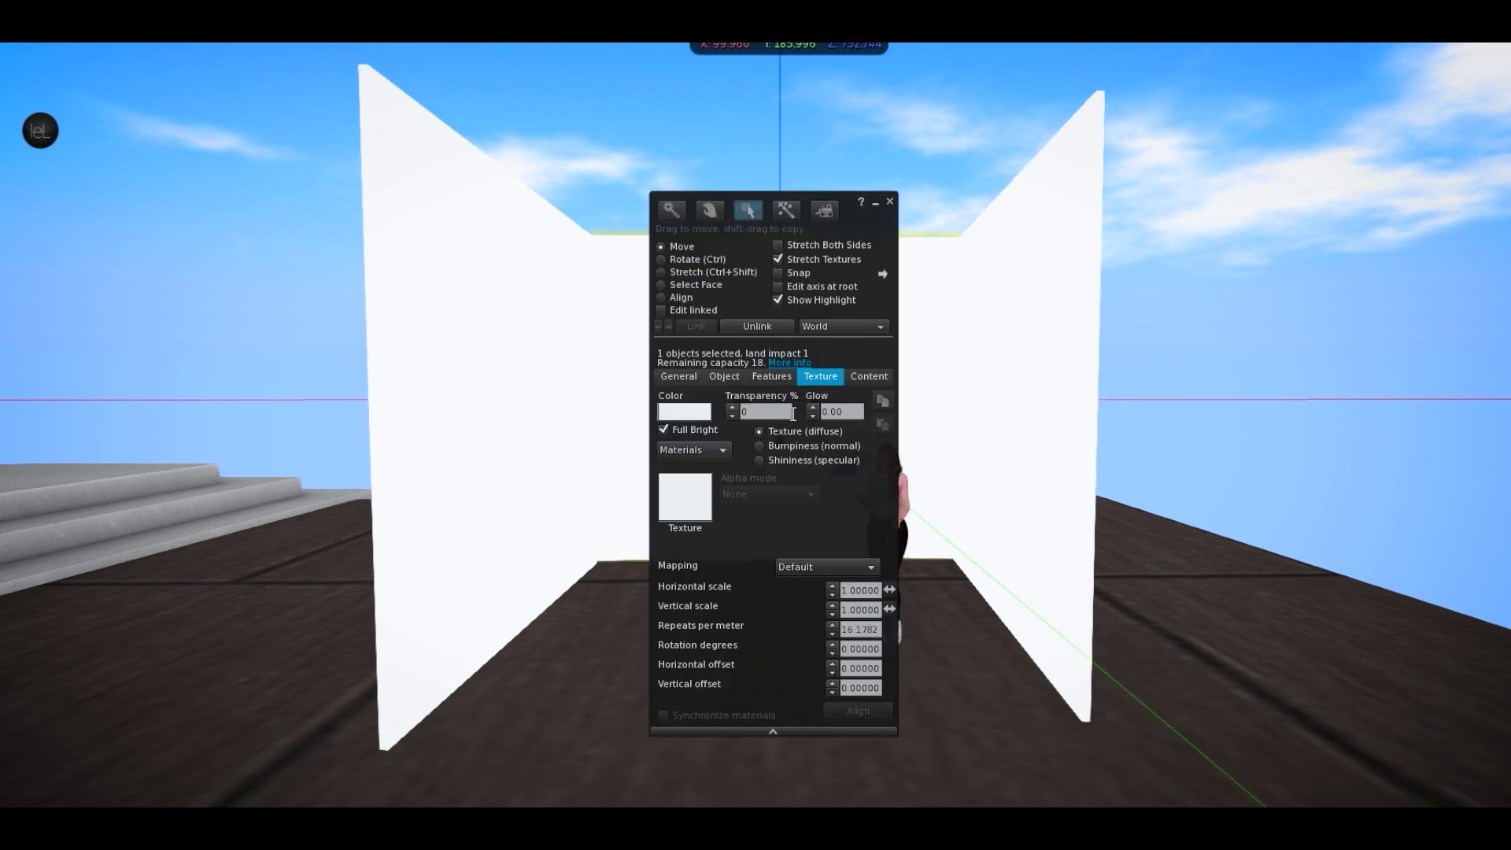
click(871, 203)
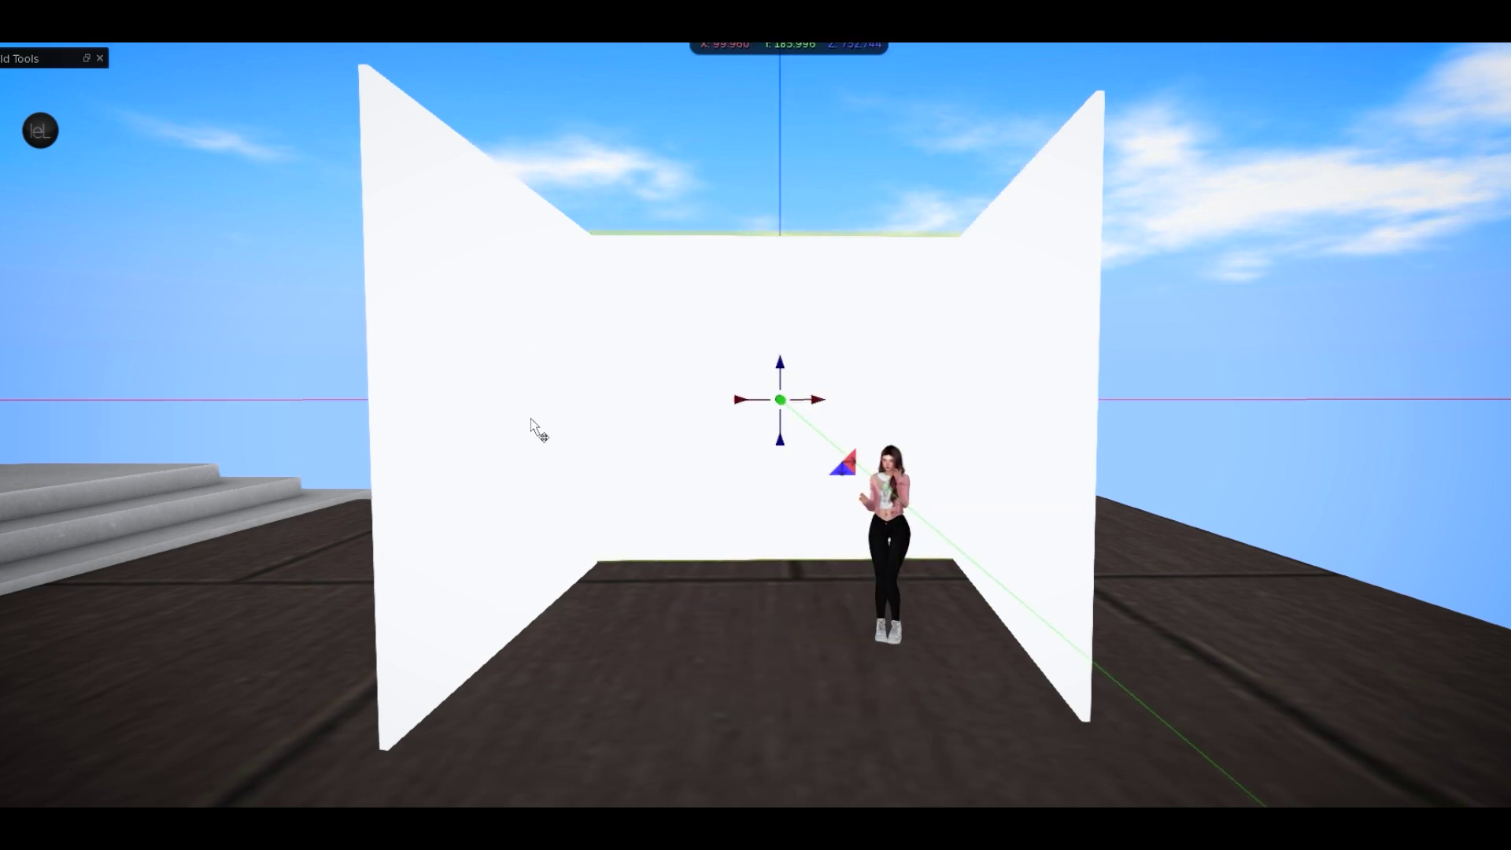
shift+click(1072, 381)
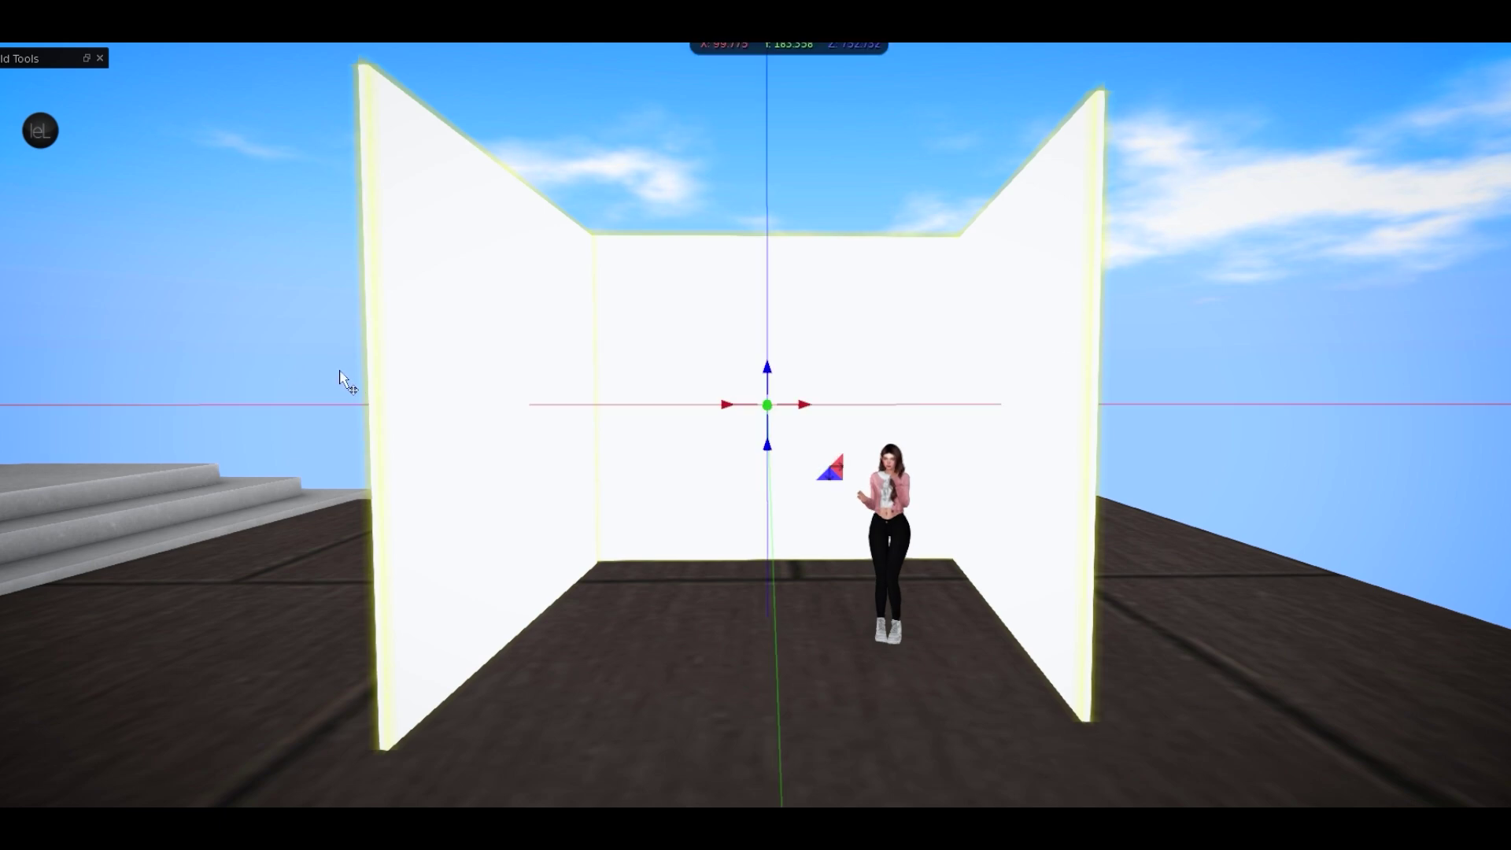
click(87, 58)
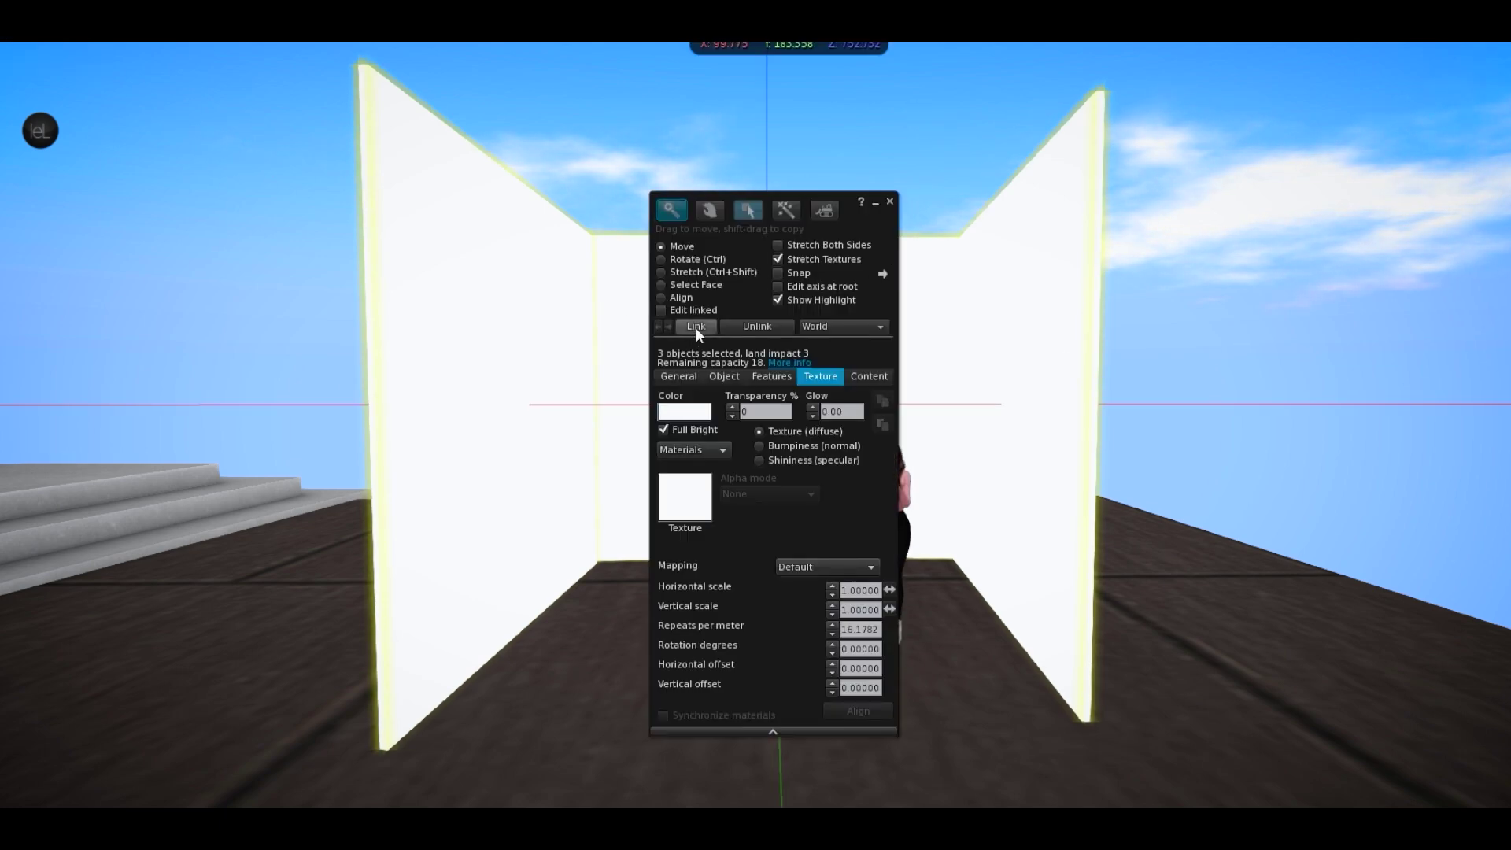
click(695, 327)
click(889, 202)
- Edit the linked walls and move them together as a single object around the avatar
right_click(804, 332)
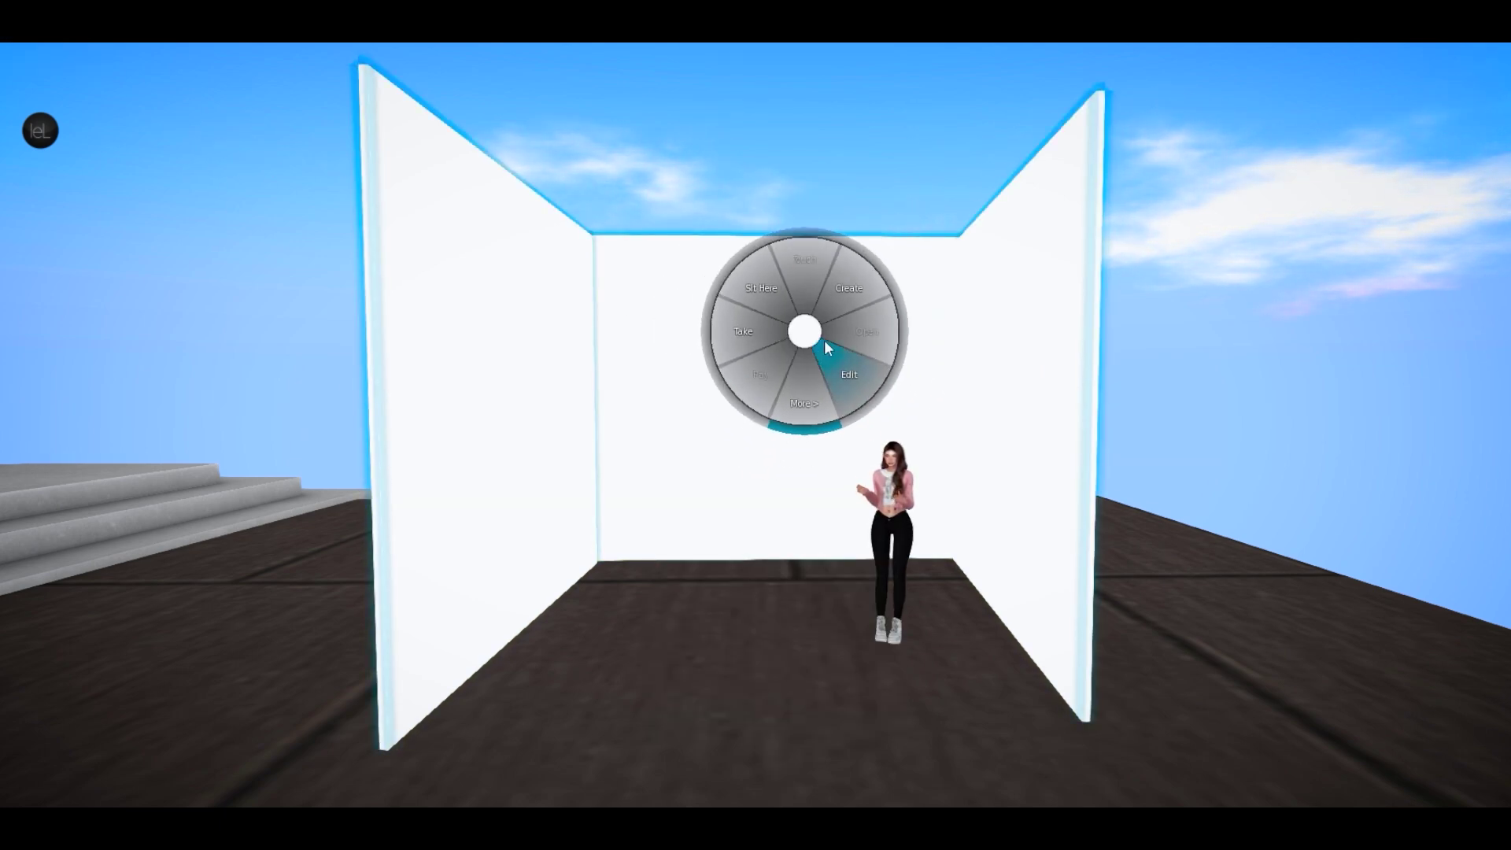
click(843, 356)
click(888, 203)
drag(787, 403, 904, 330)
drag(807, 358, 794, 331)
click(97, 58)
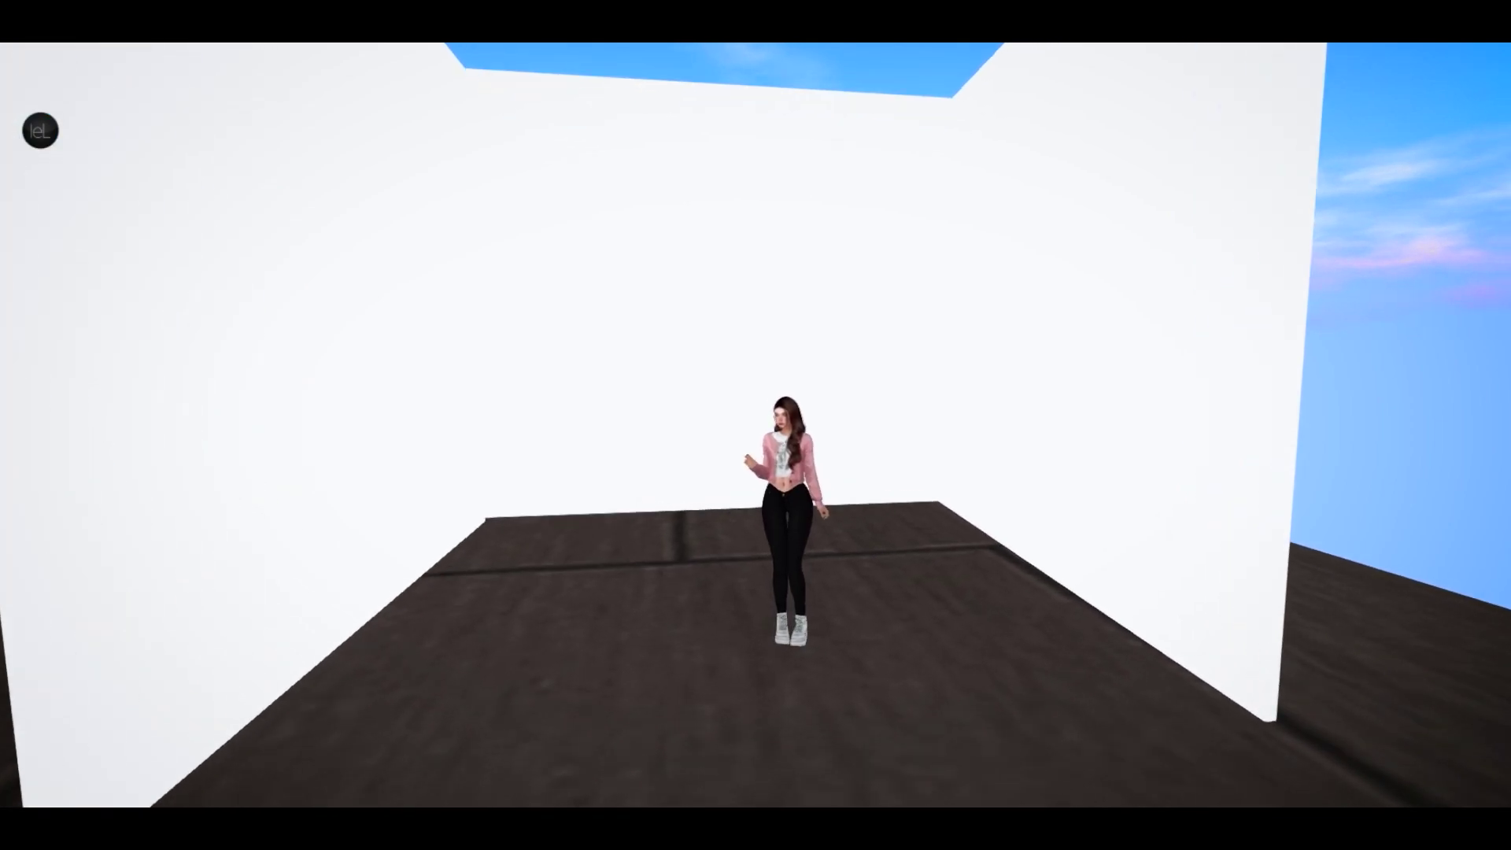
- Frame the avatar closely against the white backdrop and apply the Nuve - Photo session sky preset
alt+drag(794, 393, 794, 204)
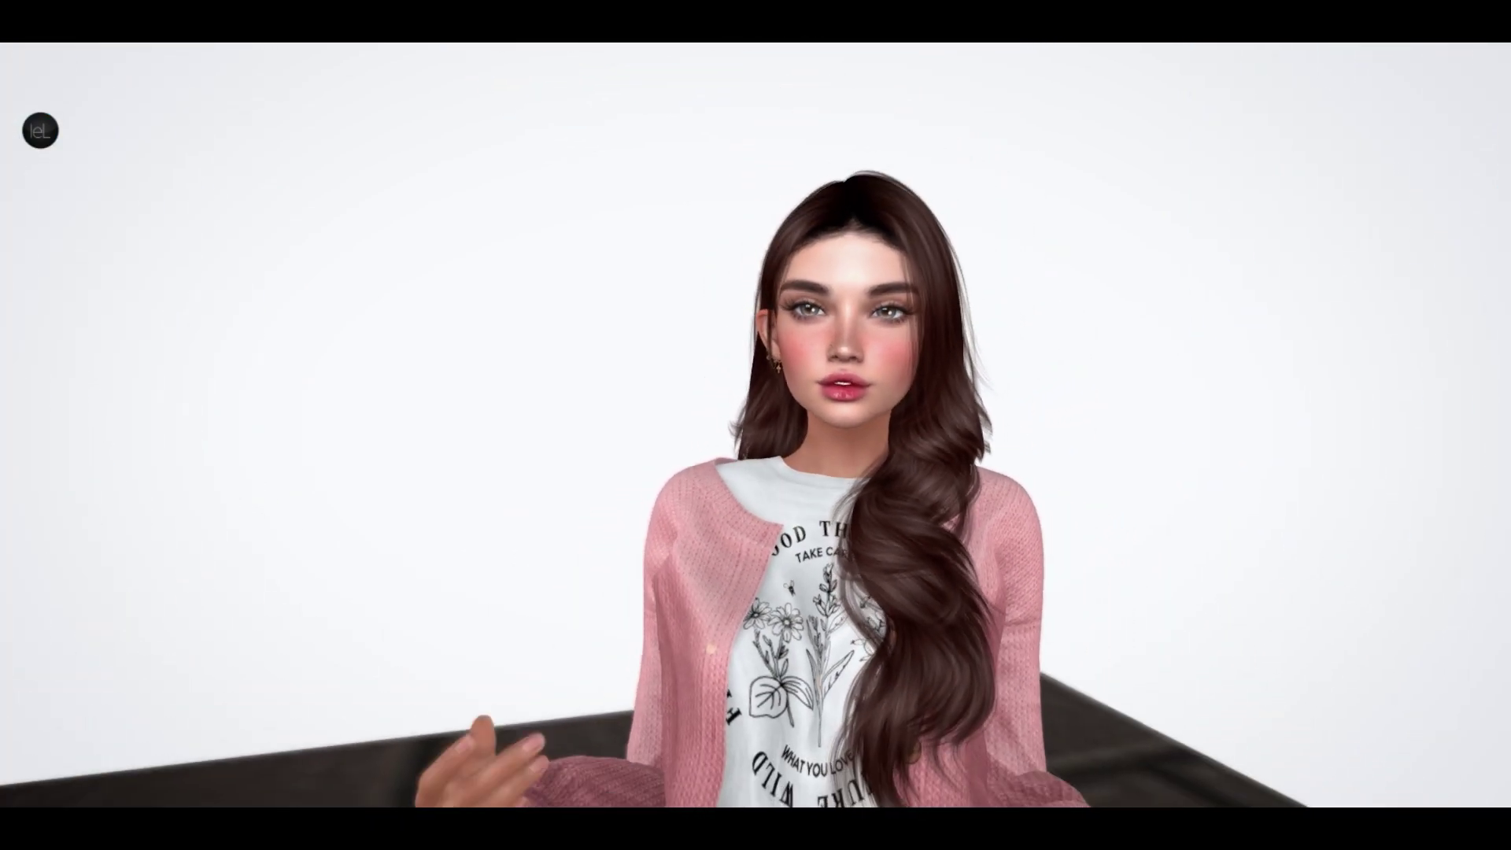
scroll(755, 425, up, 3)
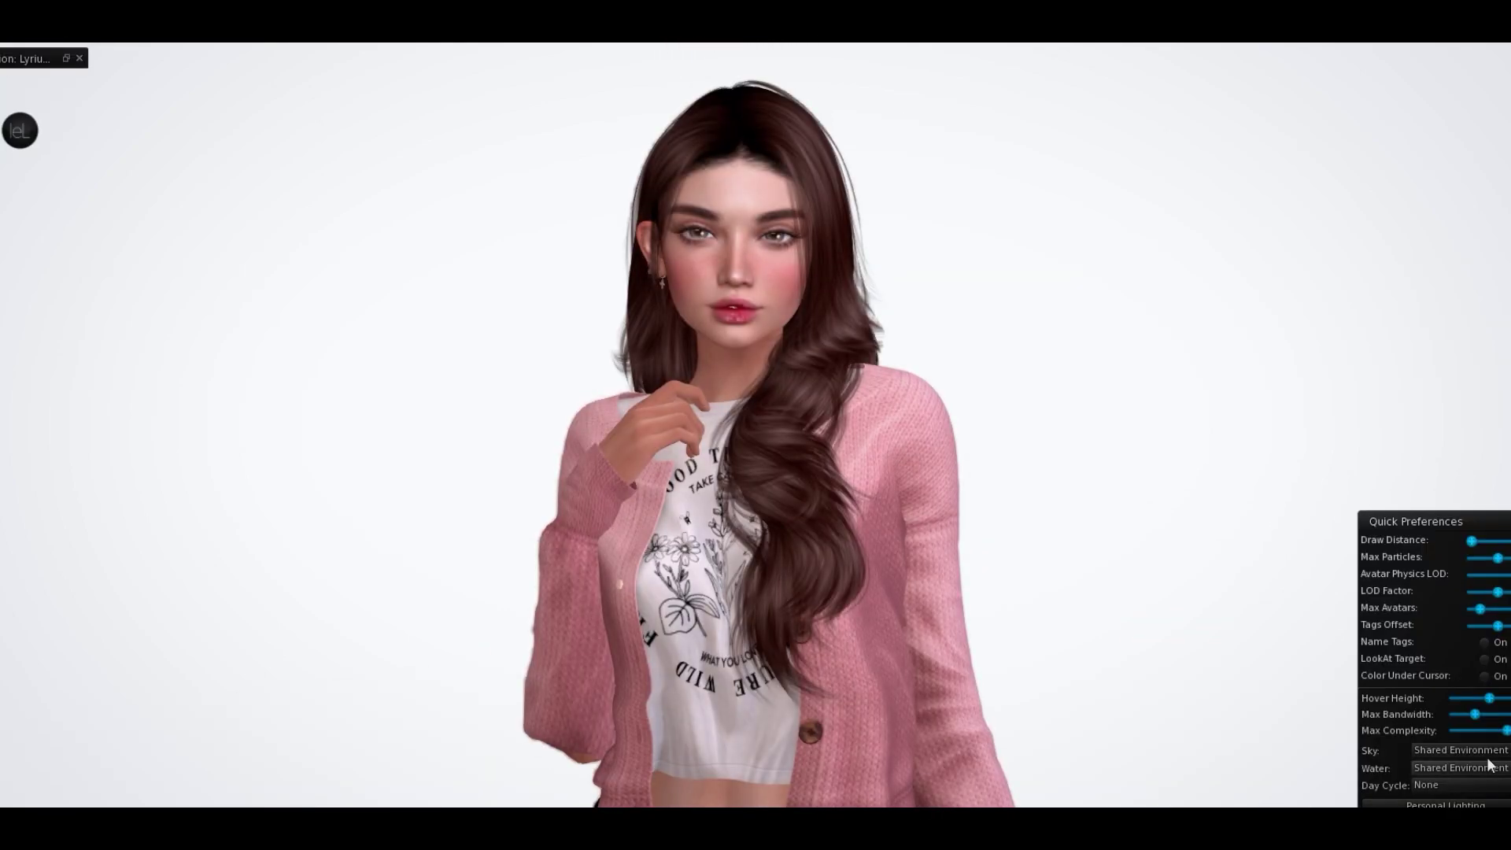
key(Down)
key(Down)
key(Down)
key(Down)
key(Down)
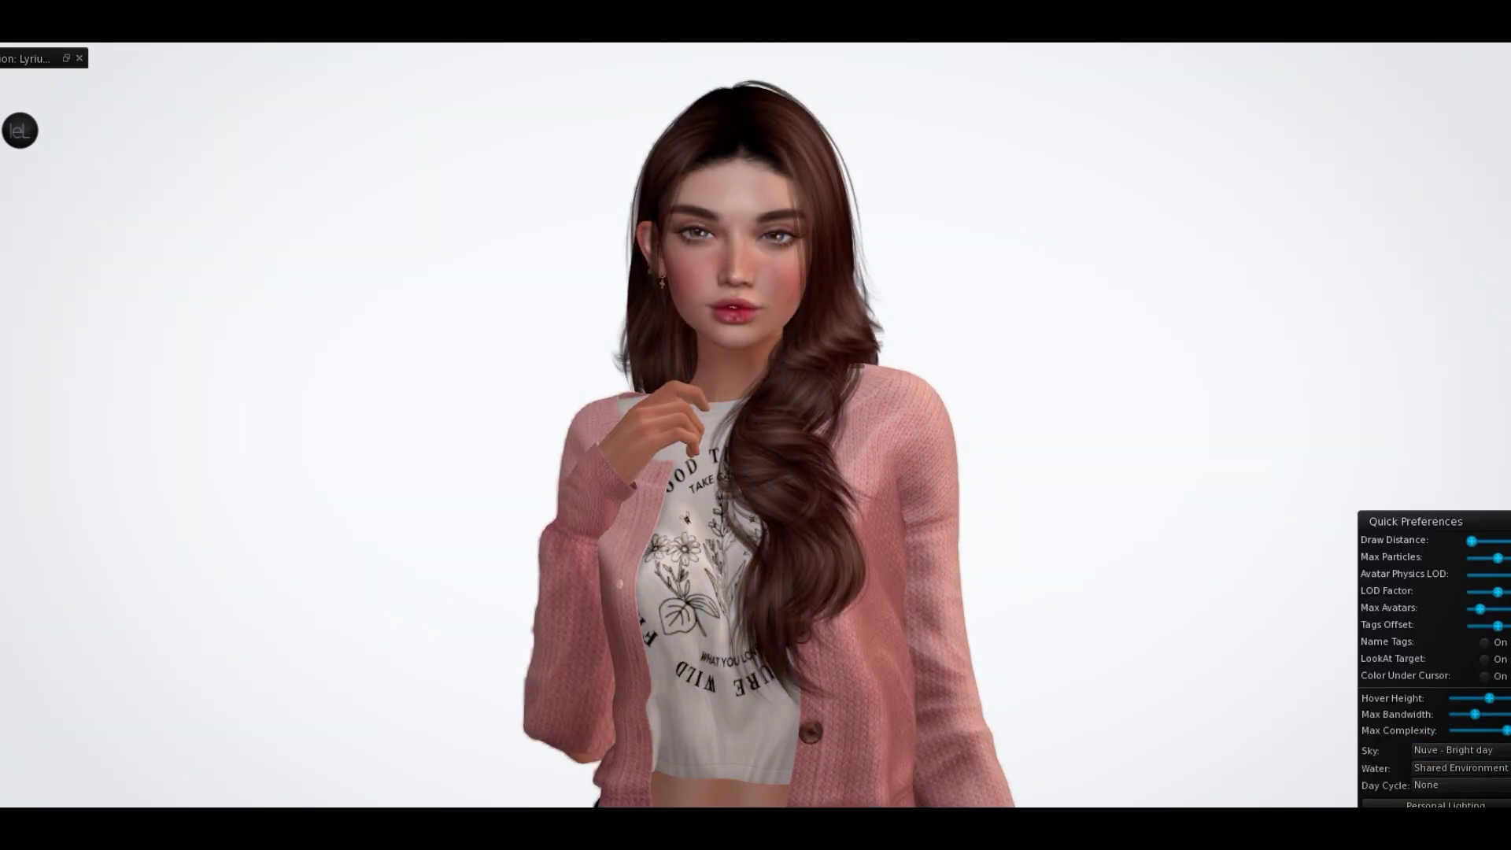
key(Down)
key(Down)
key(Down)
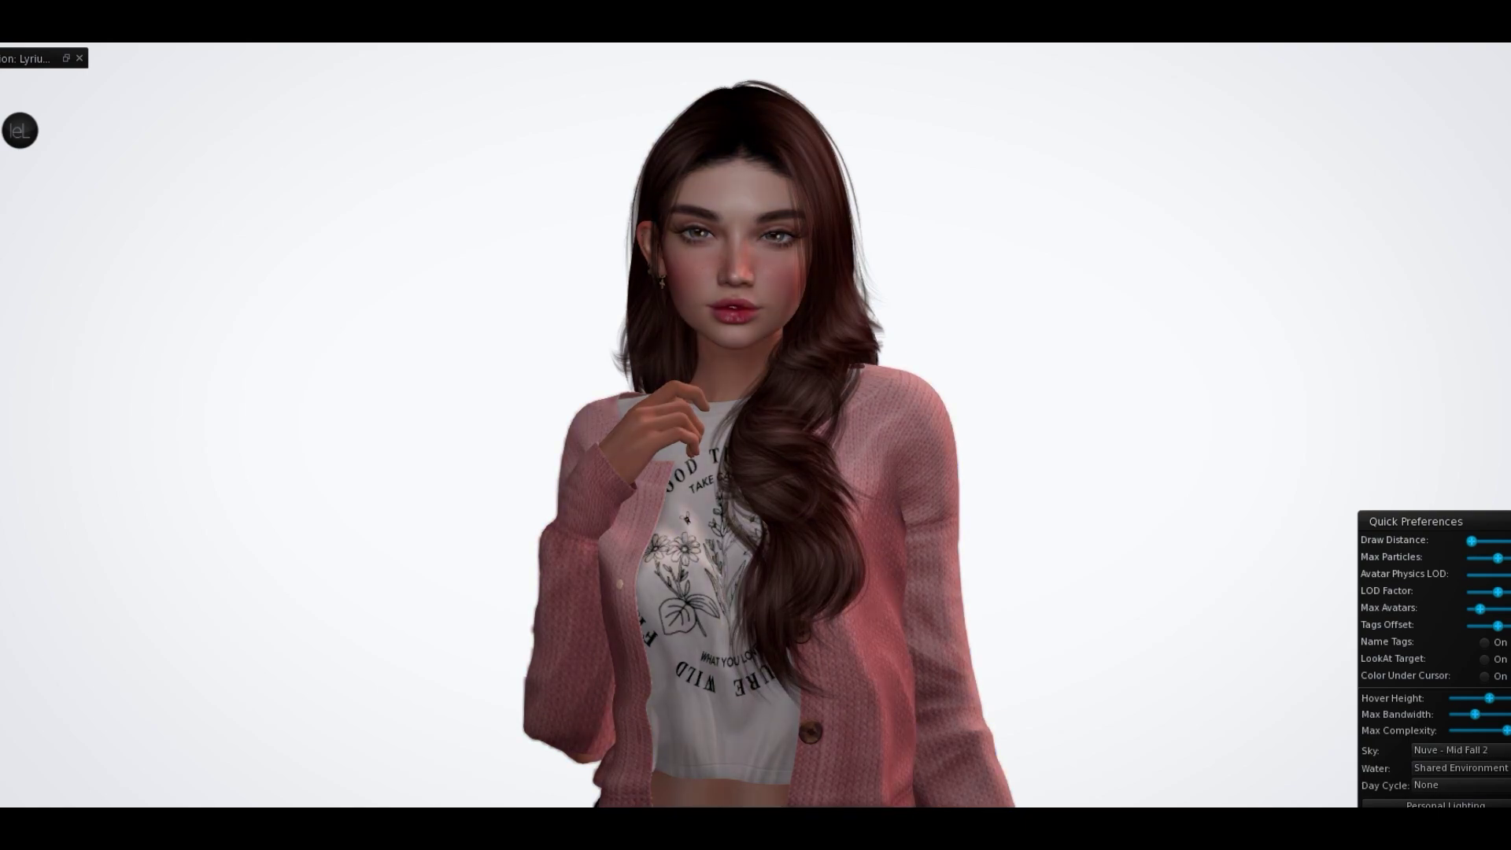
key(Down)
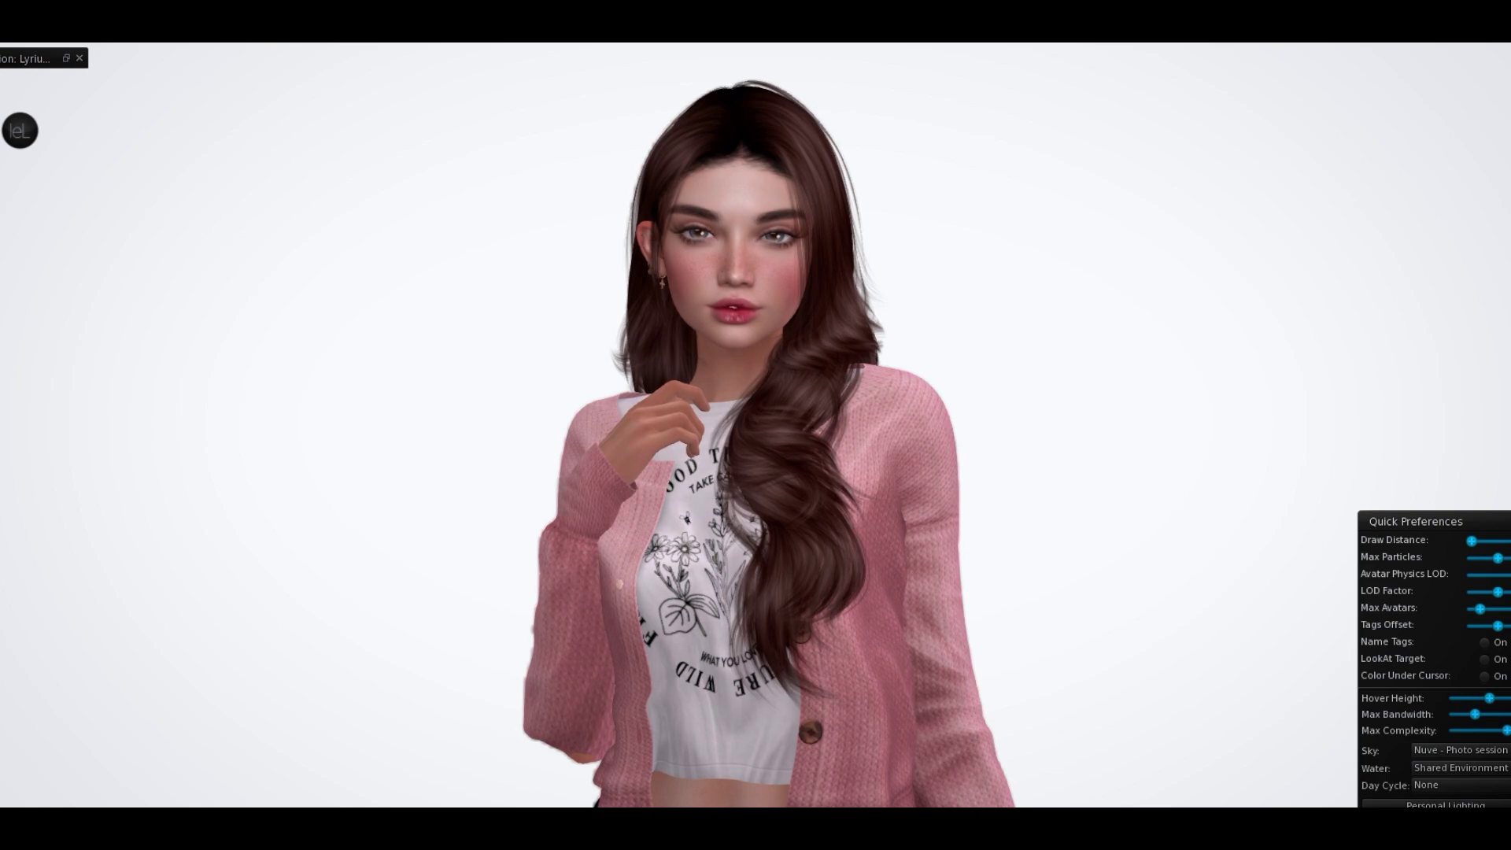
- Set the sun's azimuth to about 190.90 in Personal Lighting and minimize the lighting settings
click(1384, 801)
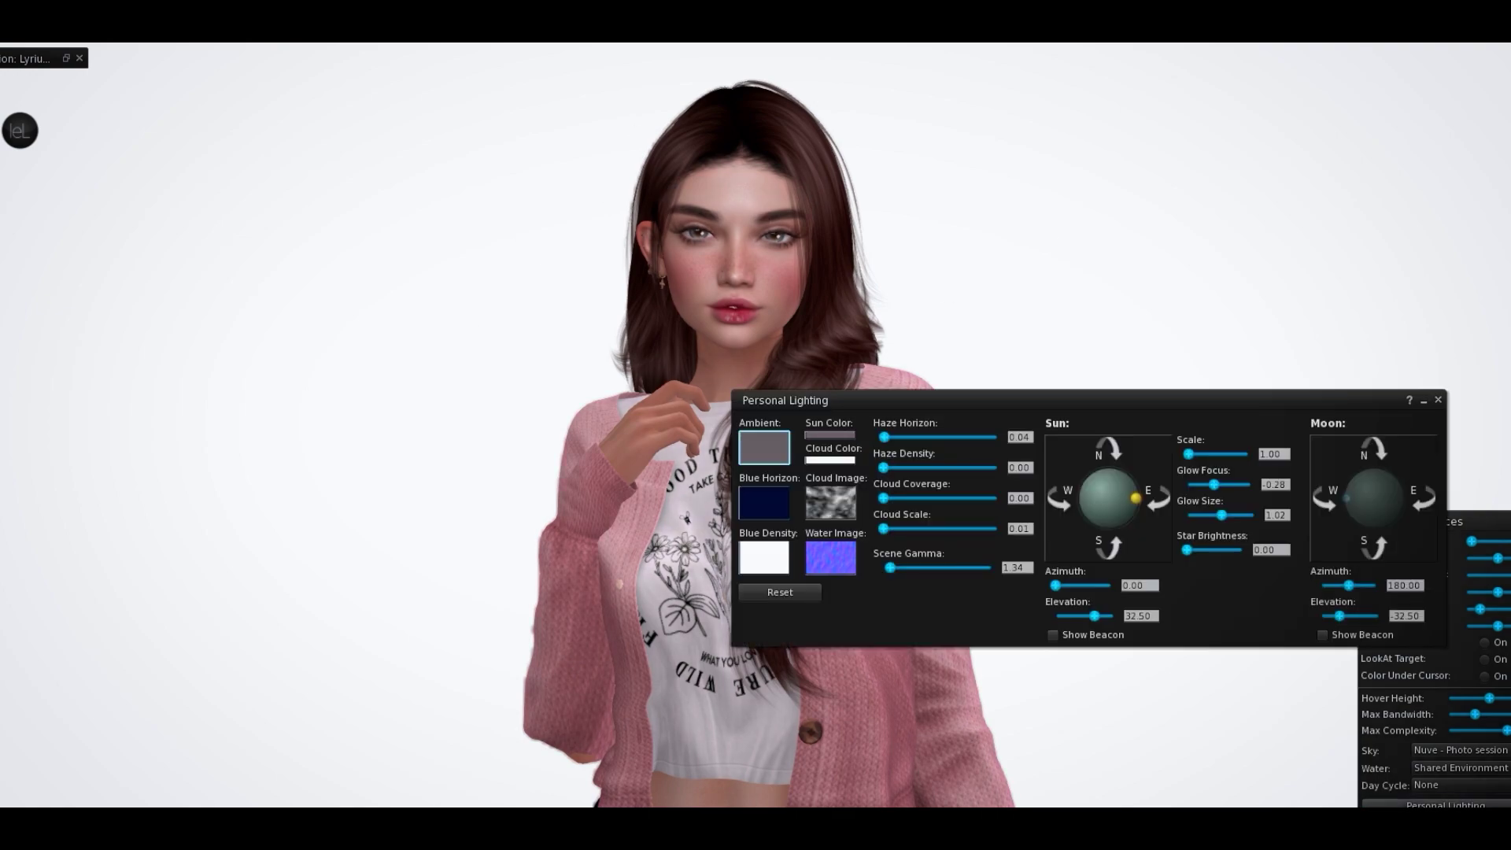
drag(1036, 403, 1230, 363)
drag(1246, 543, 1275, 545)
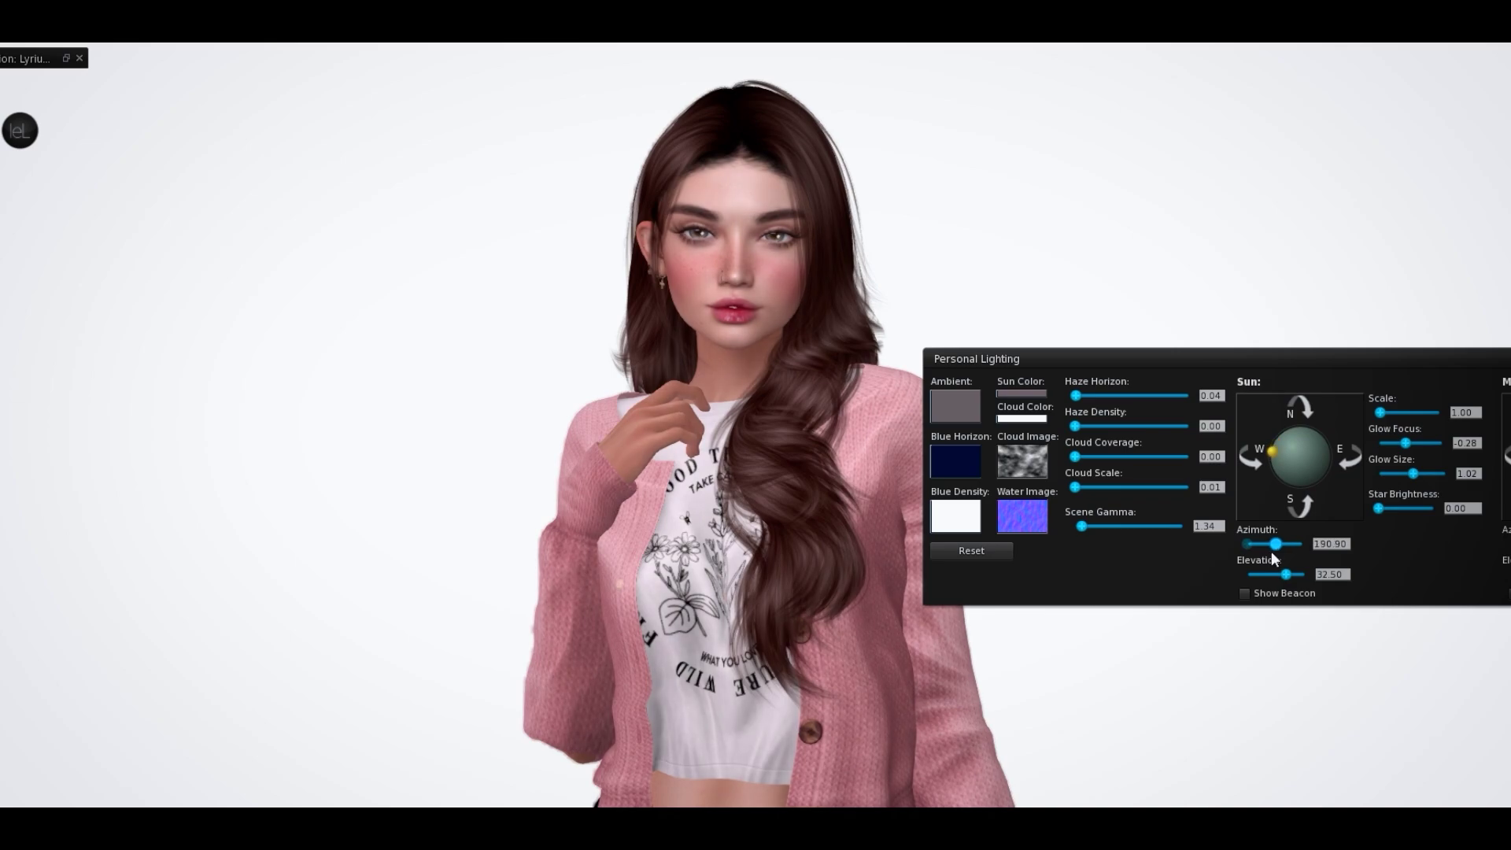
drag(1100, 352, 747, 432)
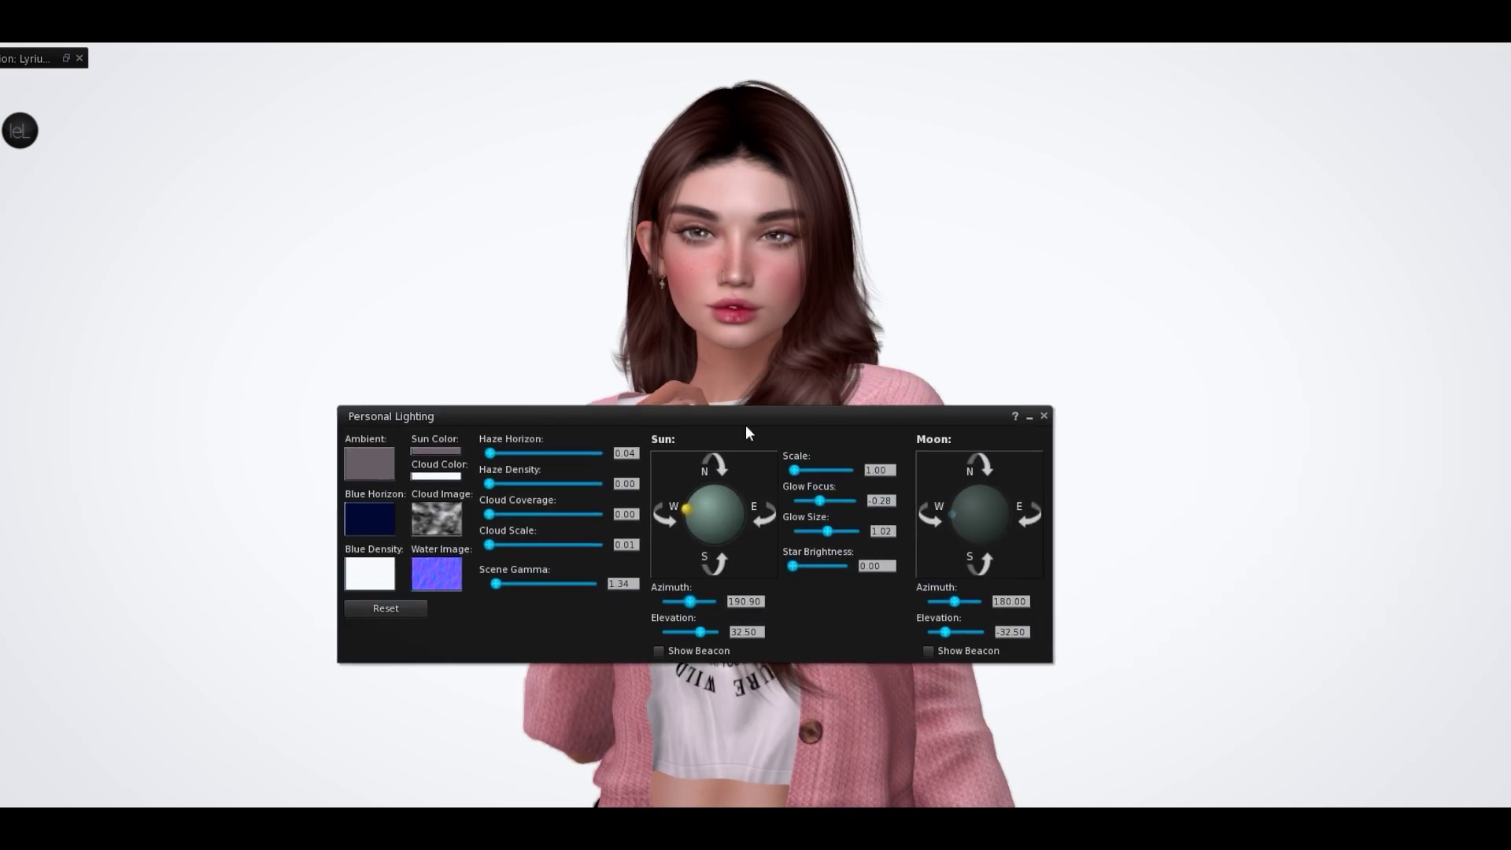
click(1029, 417)
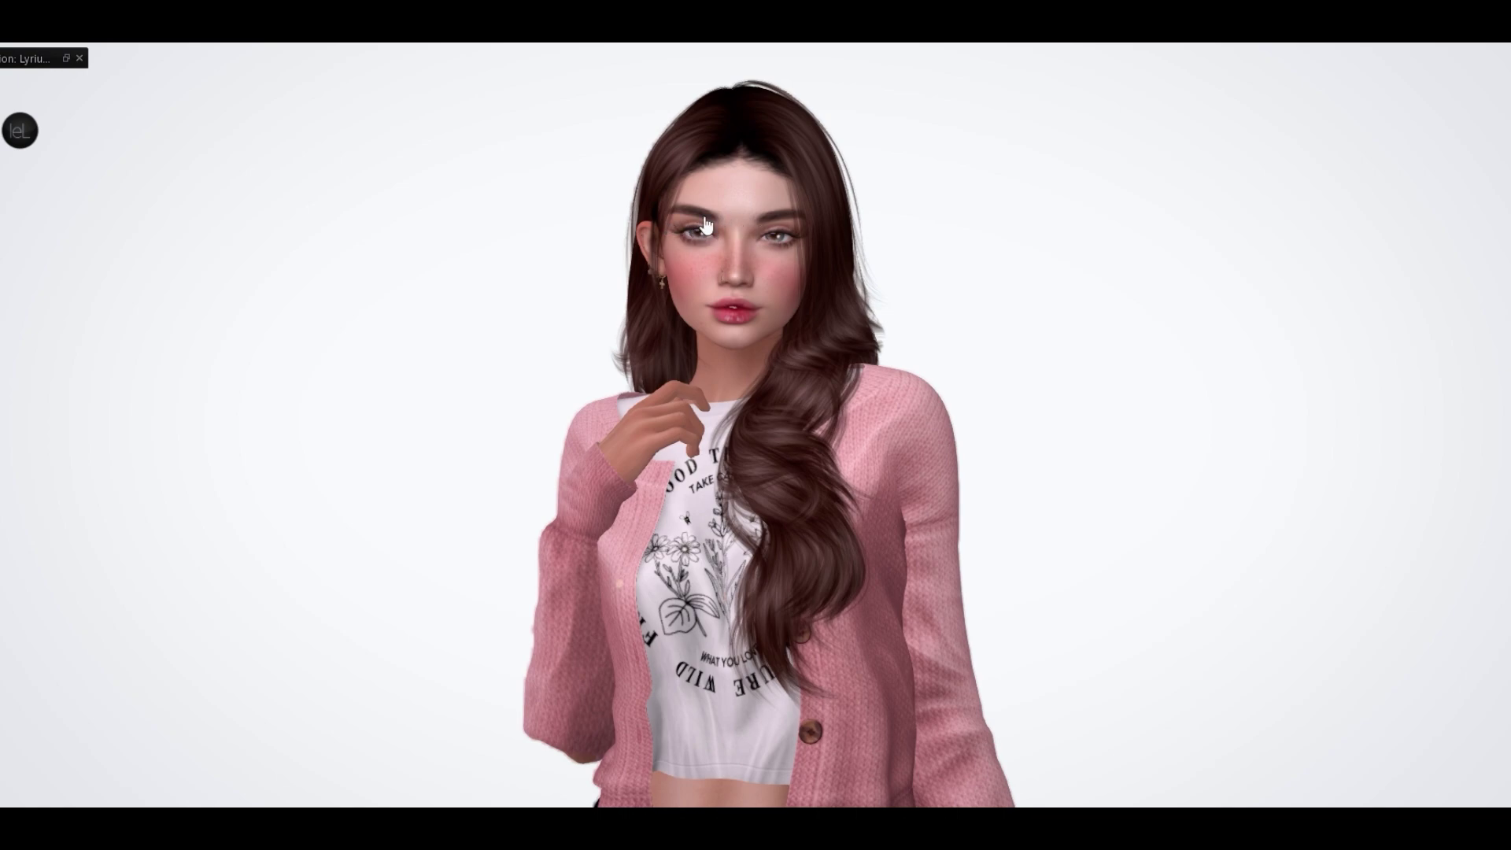
- Take a snapshot of the avatar on the white backdrop and save it as Snapshot001png.png in the Photos folder
key(ctrl+shift+s)
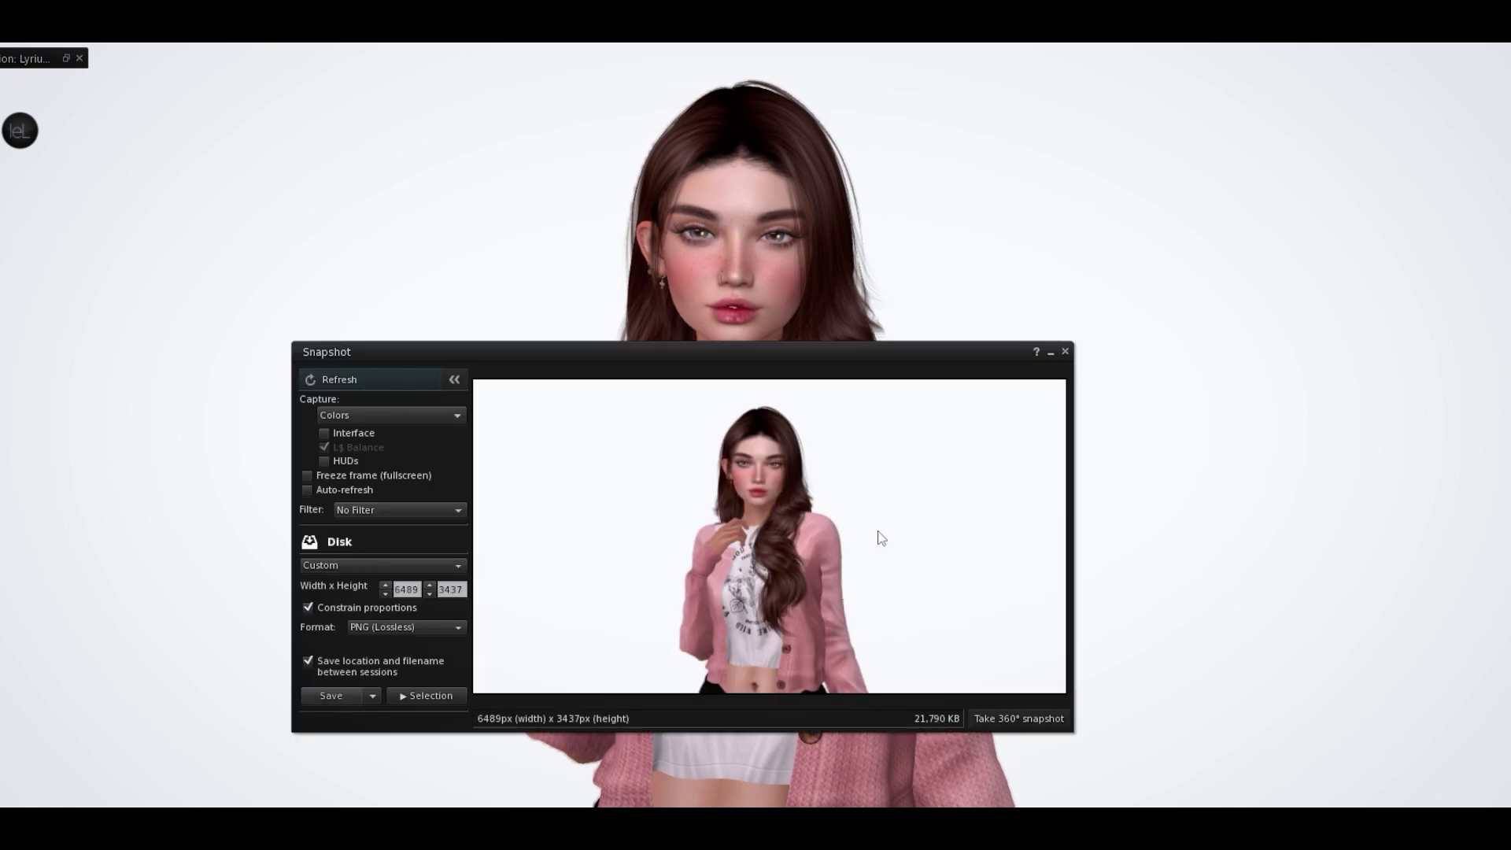
click(371, 697)
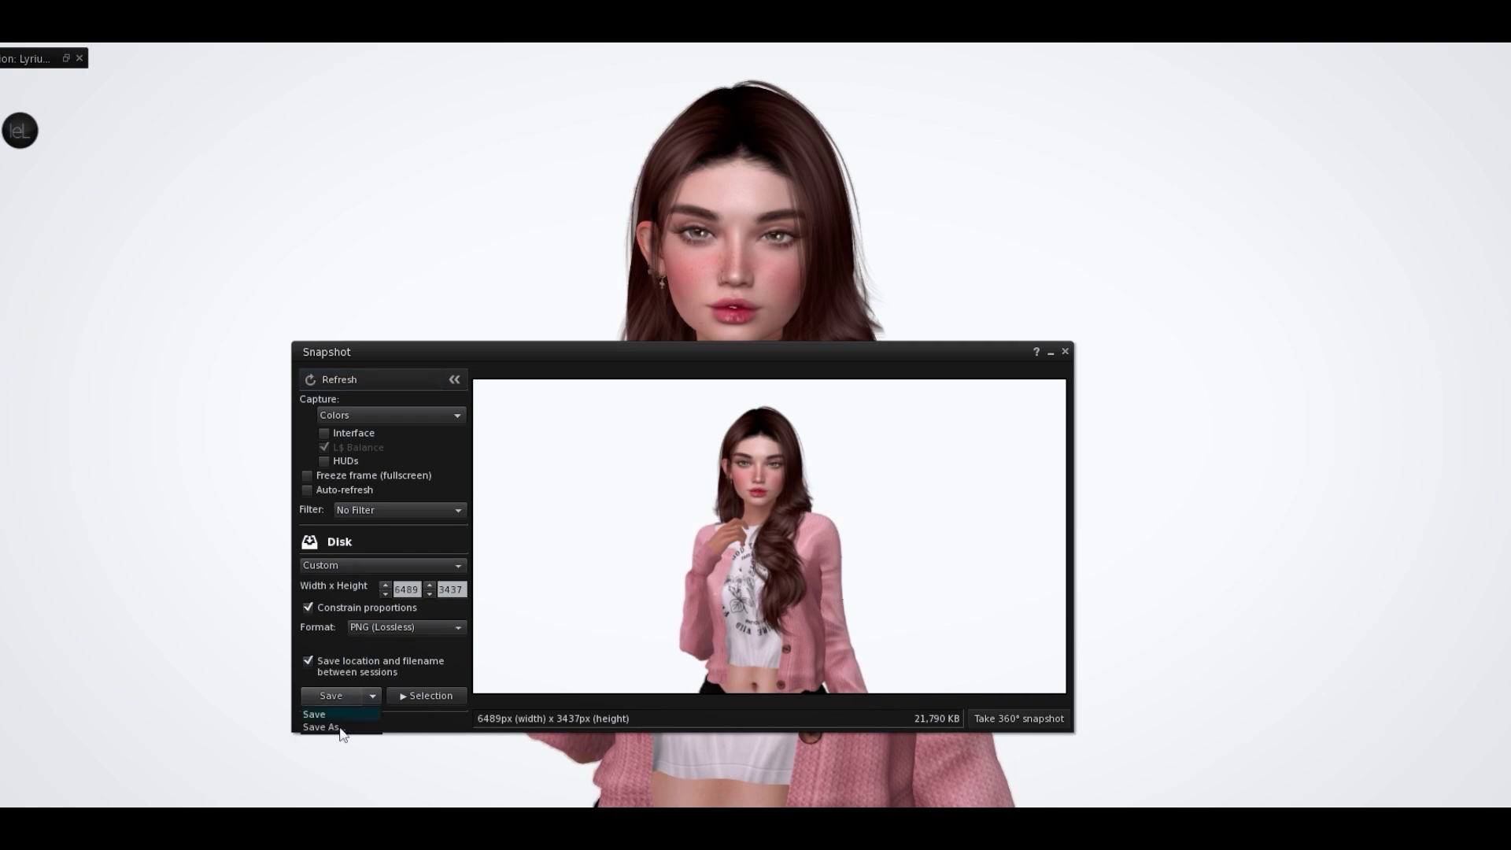
key(Return)
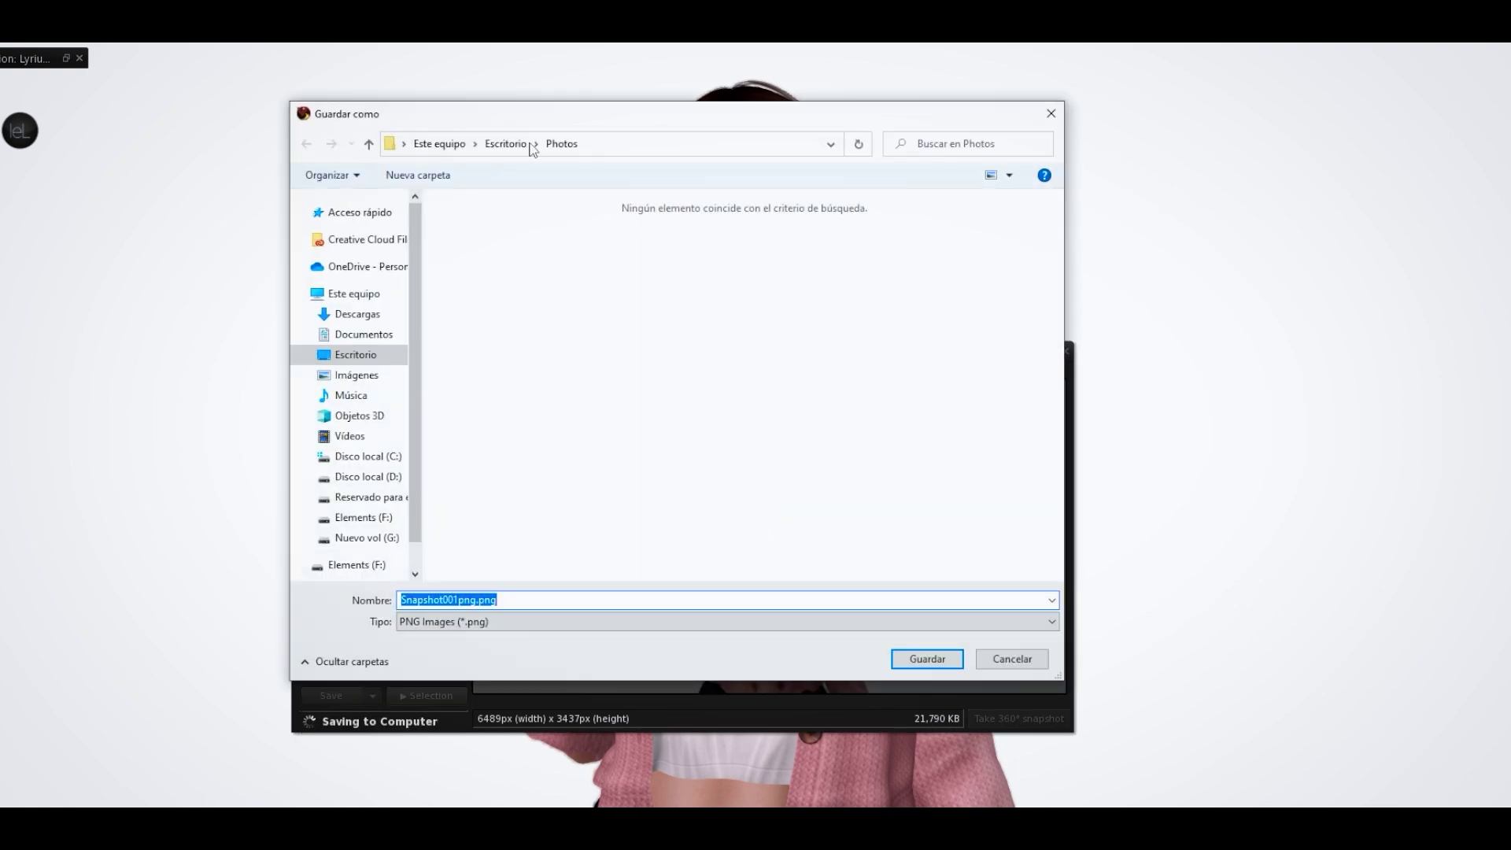
drag(433, 601, 459, 602)
click(404, 596)
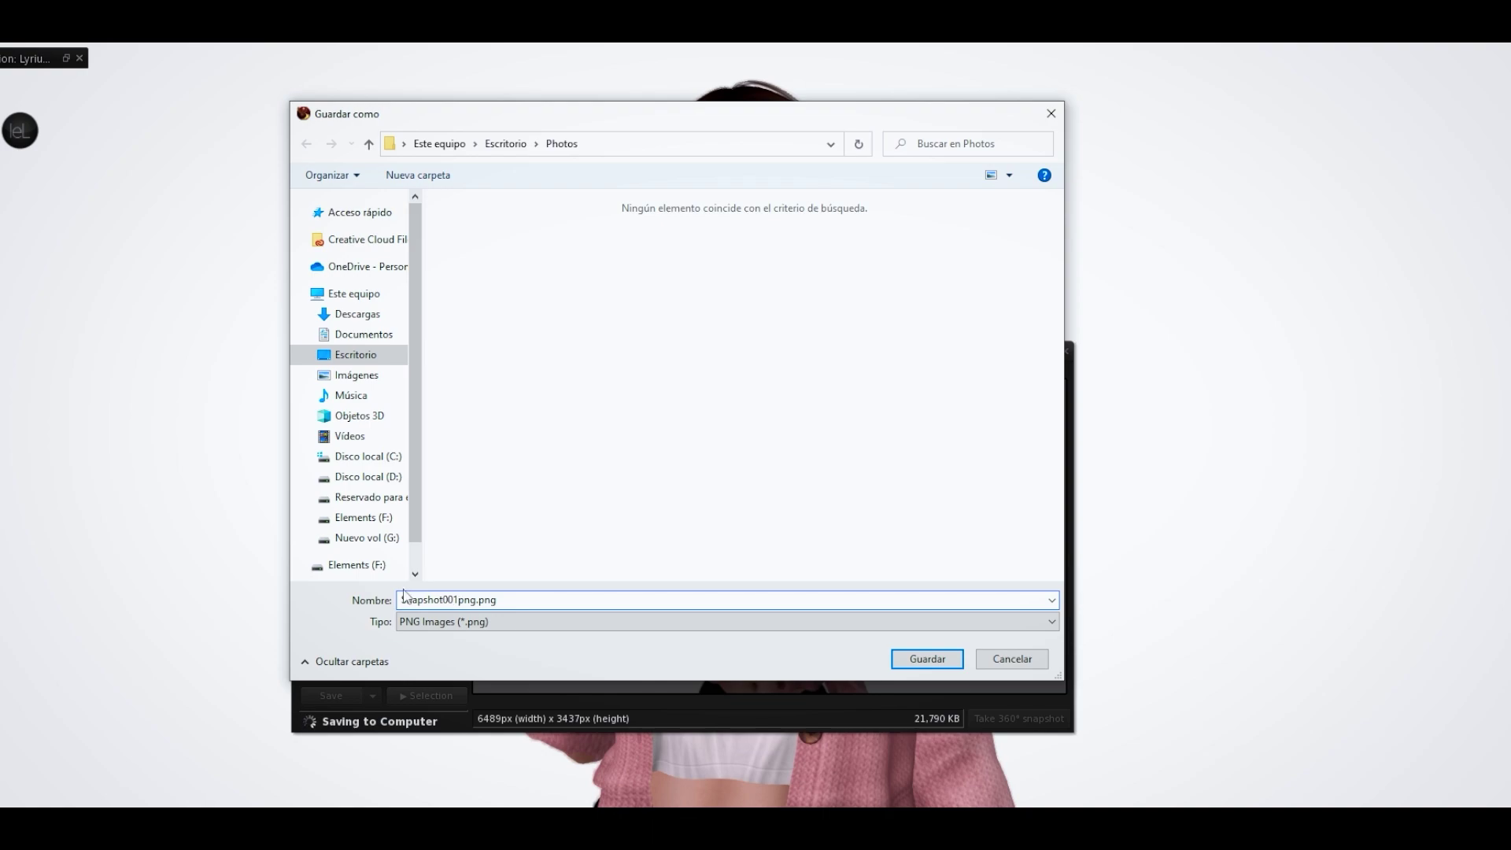
click(948, 659)
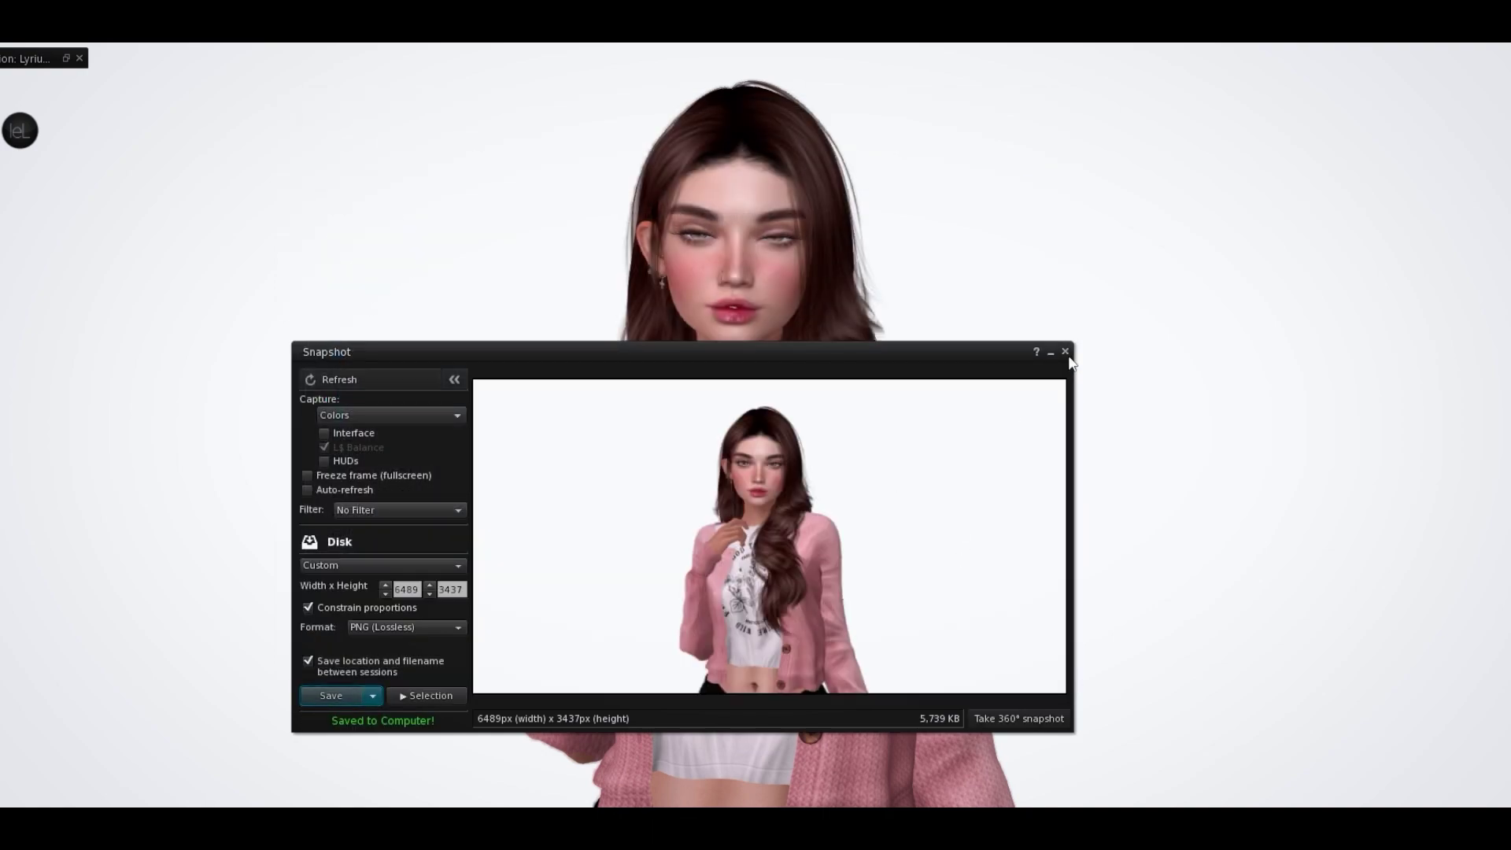
click(1066, 354)
- Edit the linked backdrop walls and change their color from white to black
right_click(405, 341)
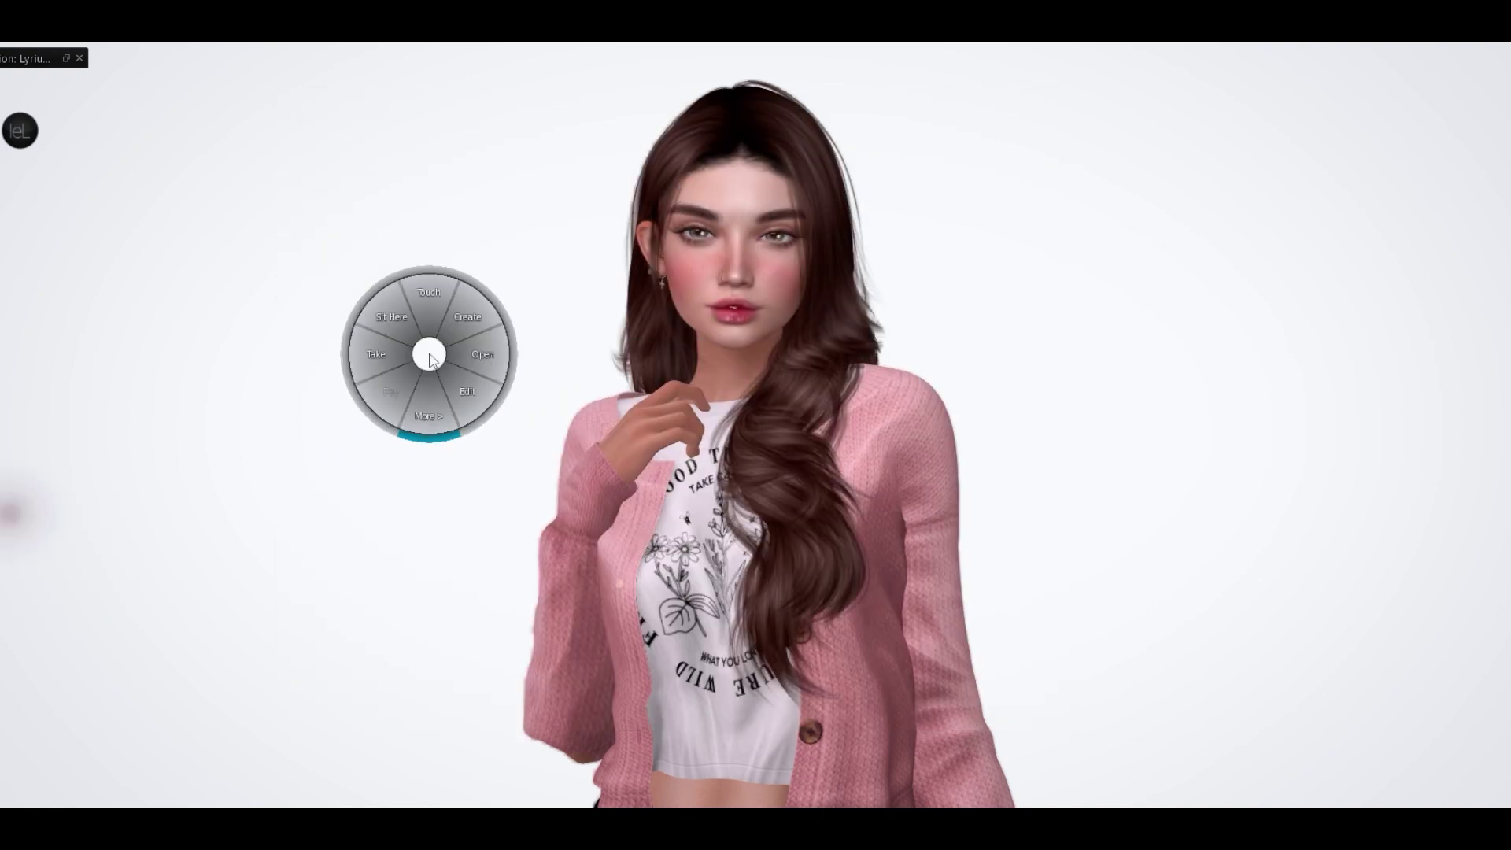
click(466, 381)
click(671, 411)
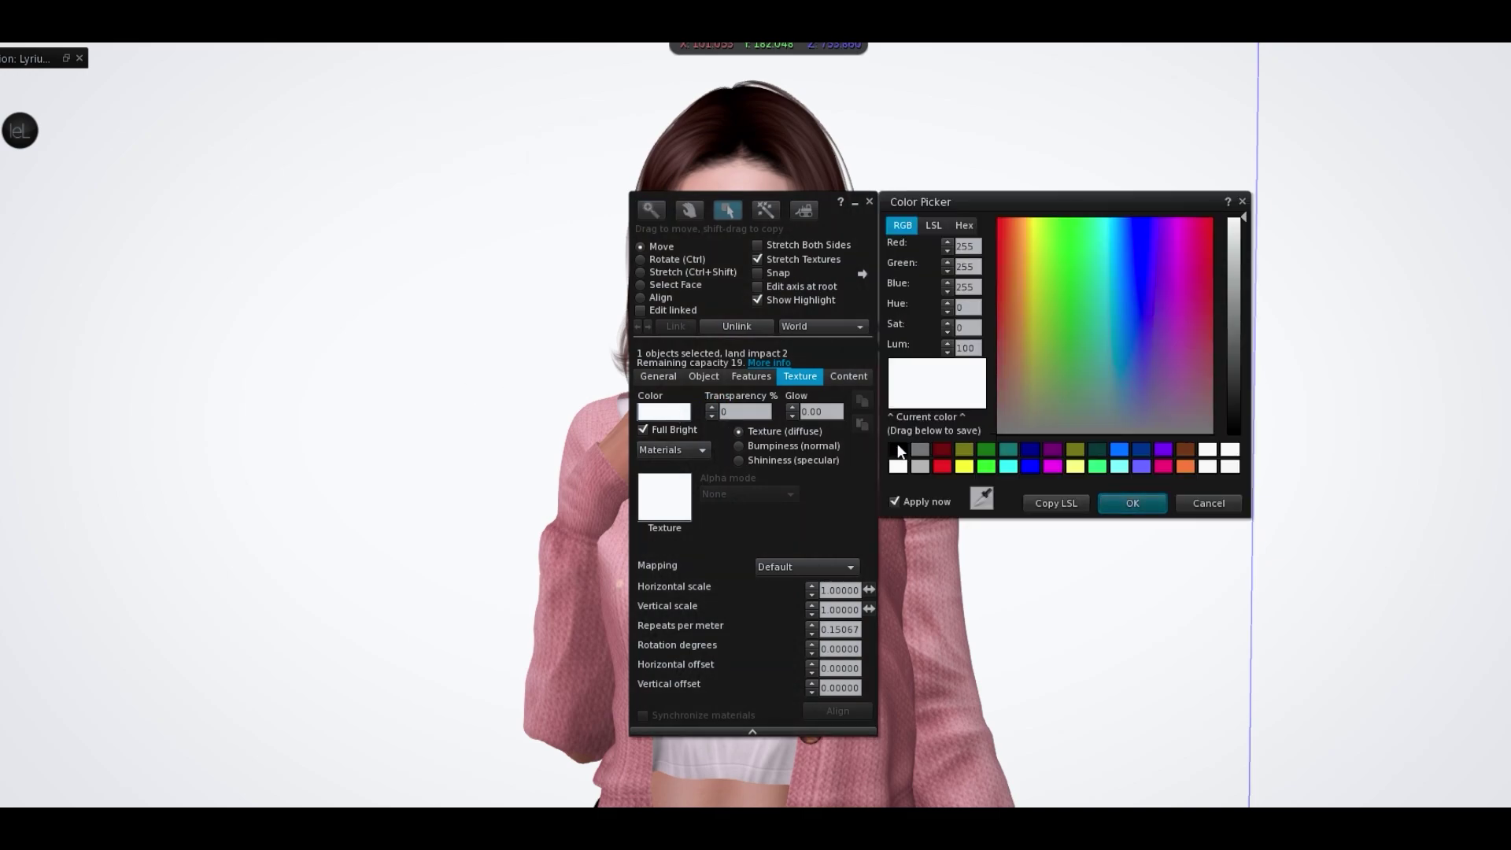
click(897, 450)
click(1127, 501)
click(869, 203)
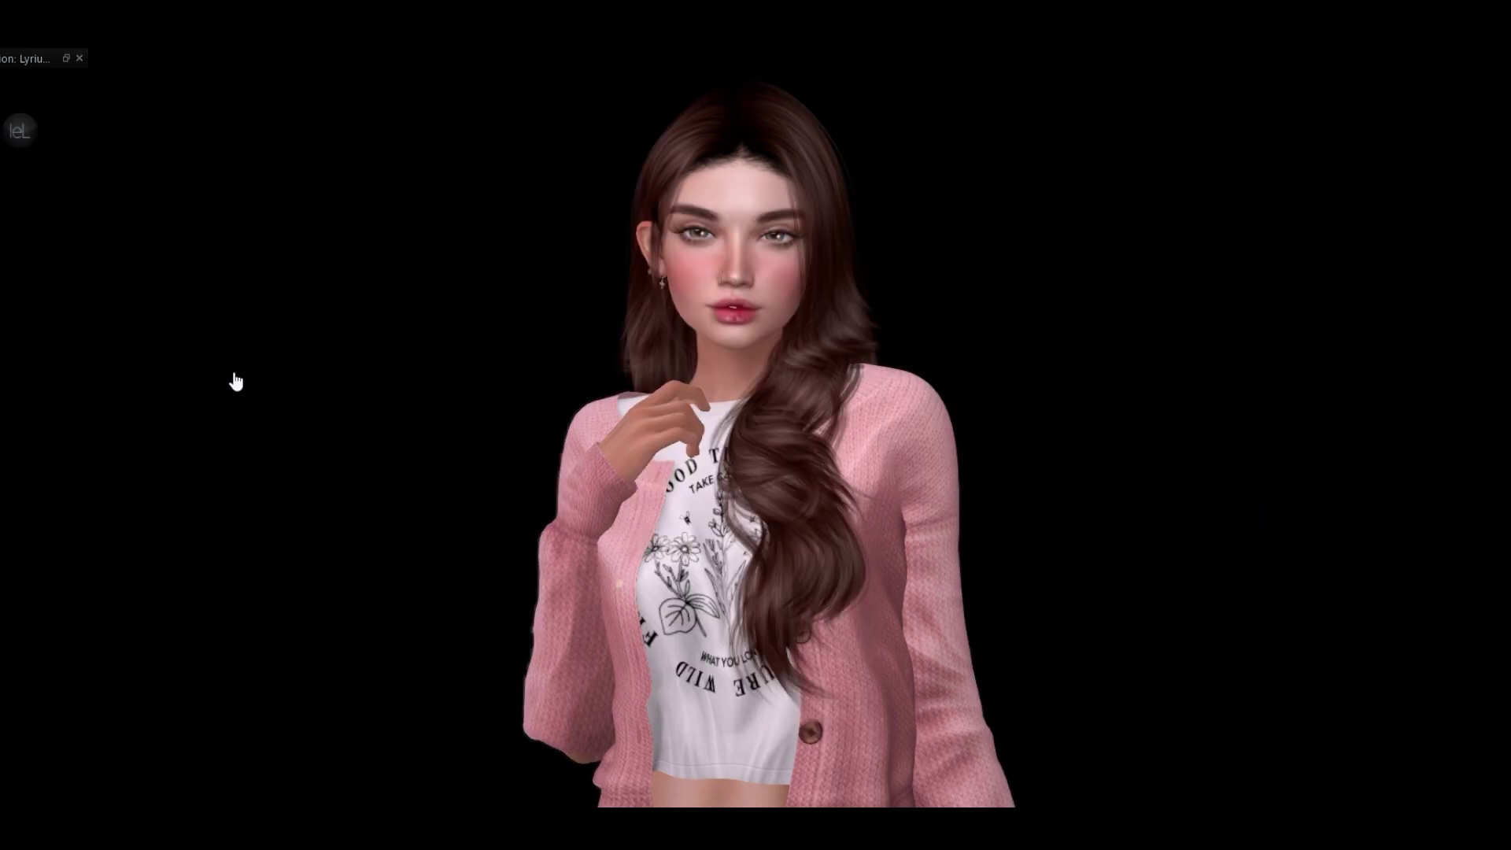
- Take a second snapshot of the same pose on the black backdrop and save it to disk
key(ctrl+shift+s)
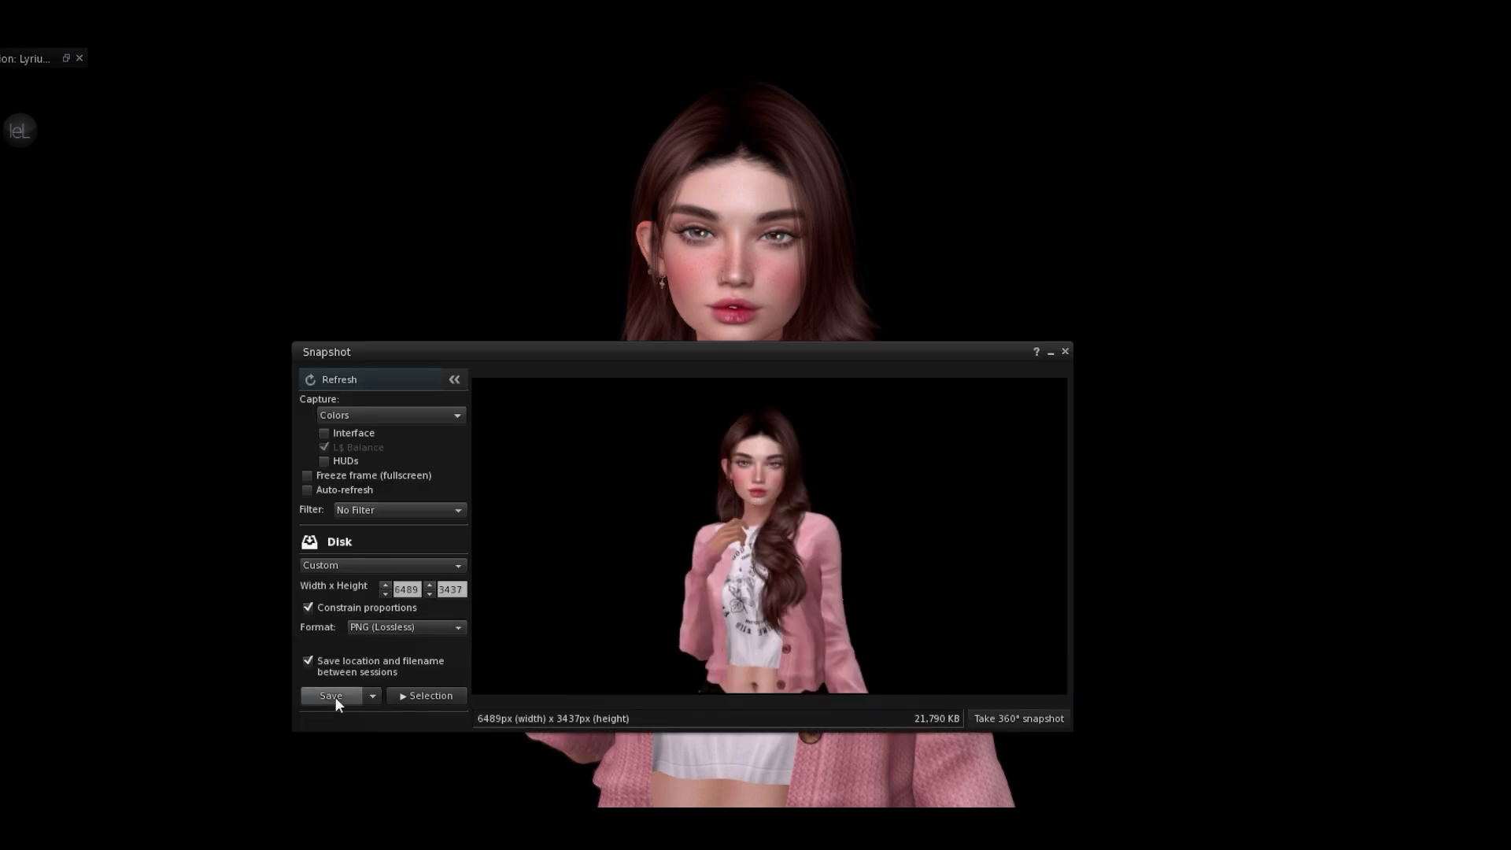
click(331, 695)
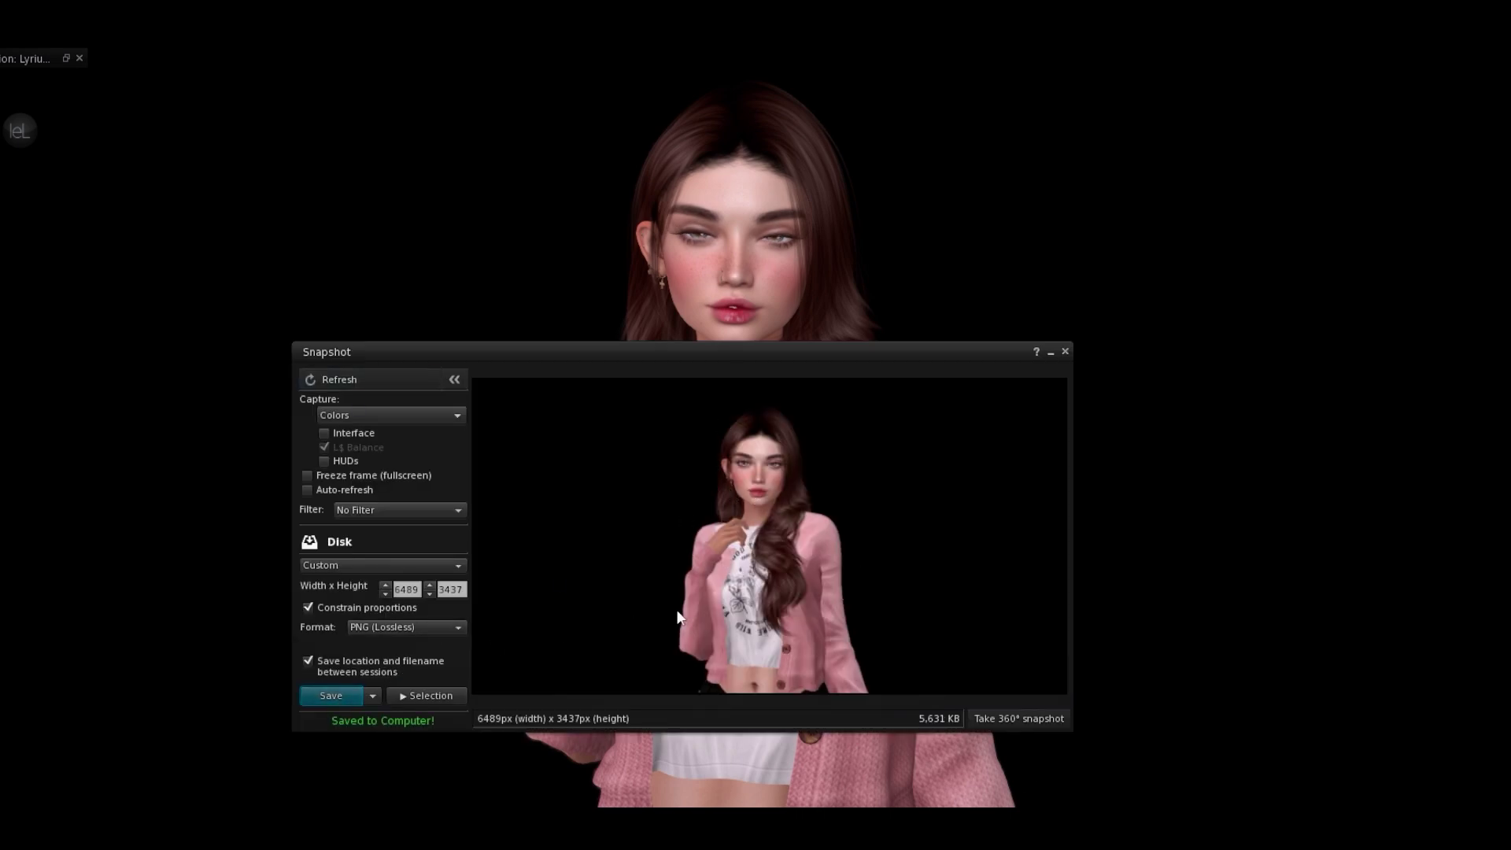
click(1065, 351)
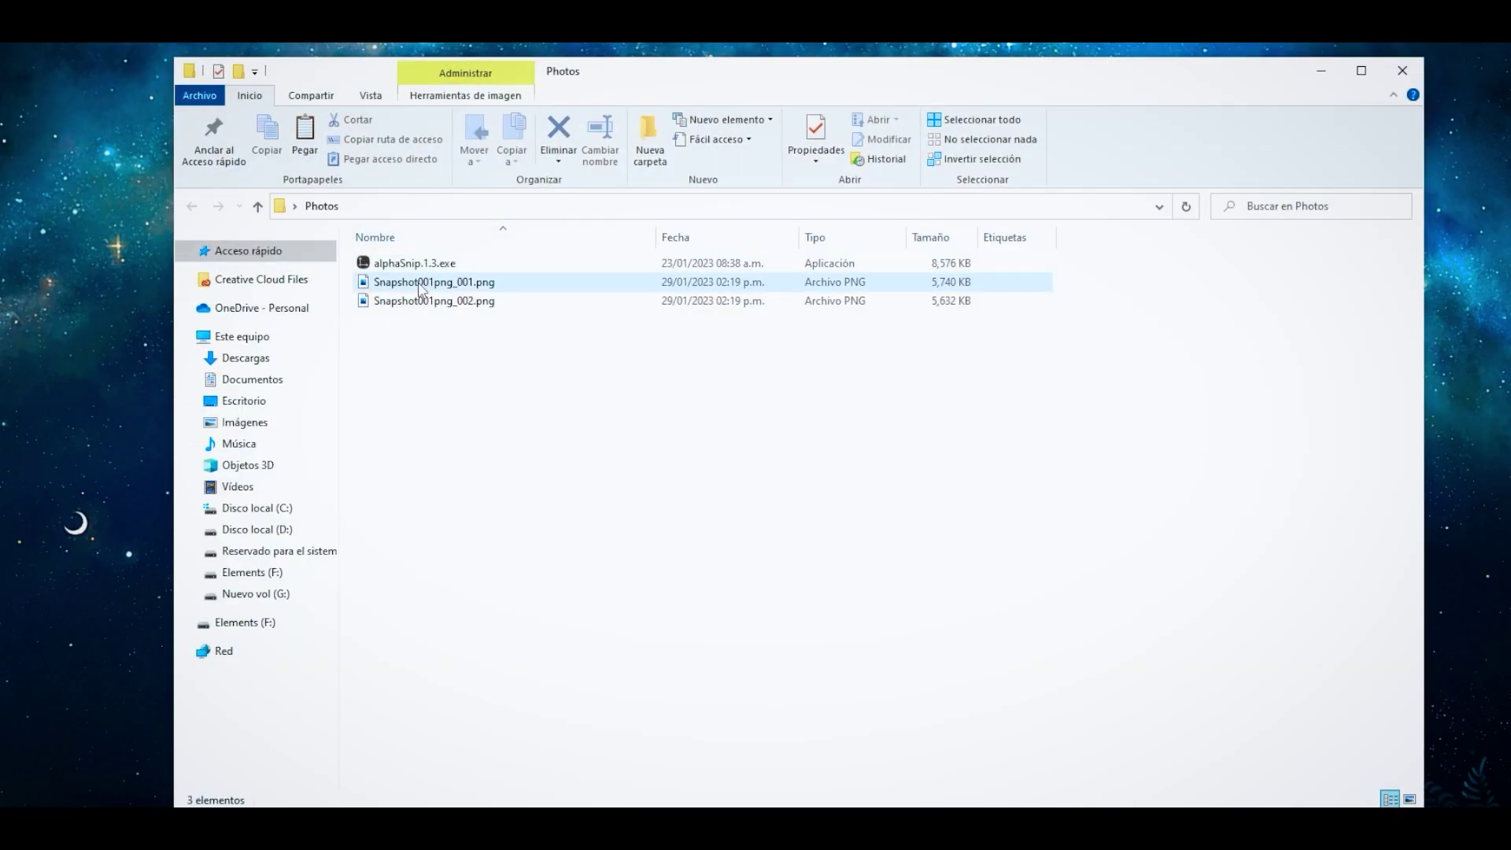
- Run alphaSnip.1.3.exe in the Photos folder on the two snapshots, using the default Skip option for mismatches
click(452, 283)
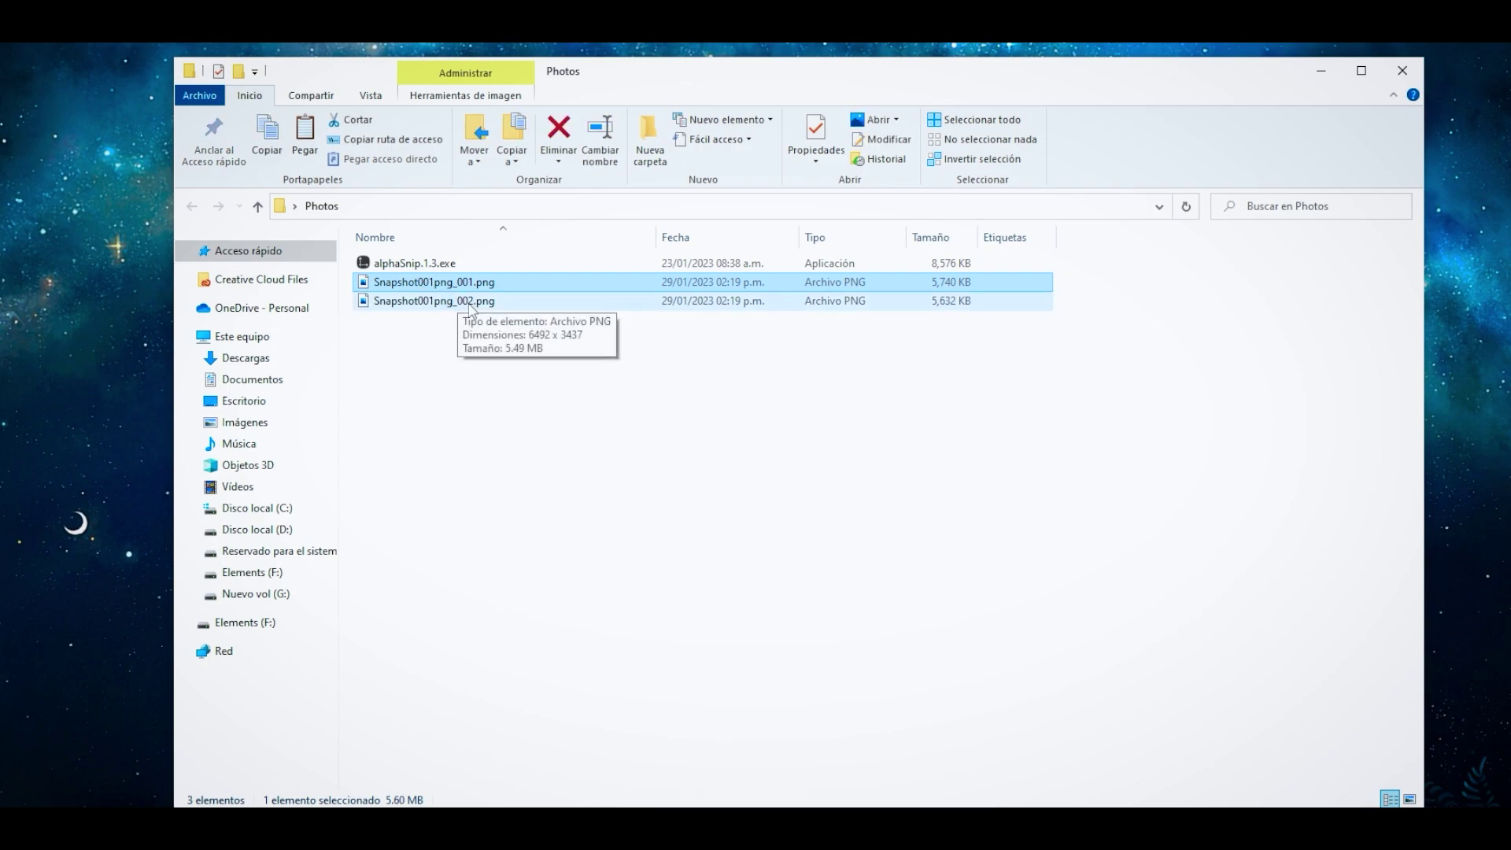
click(469, 302)
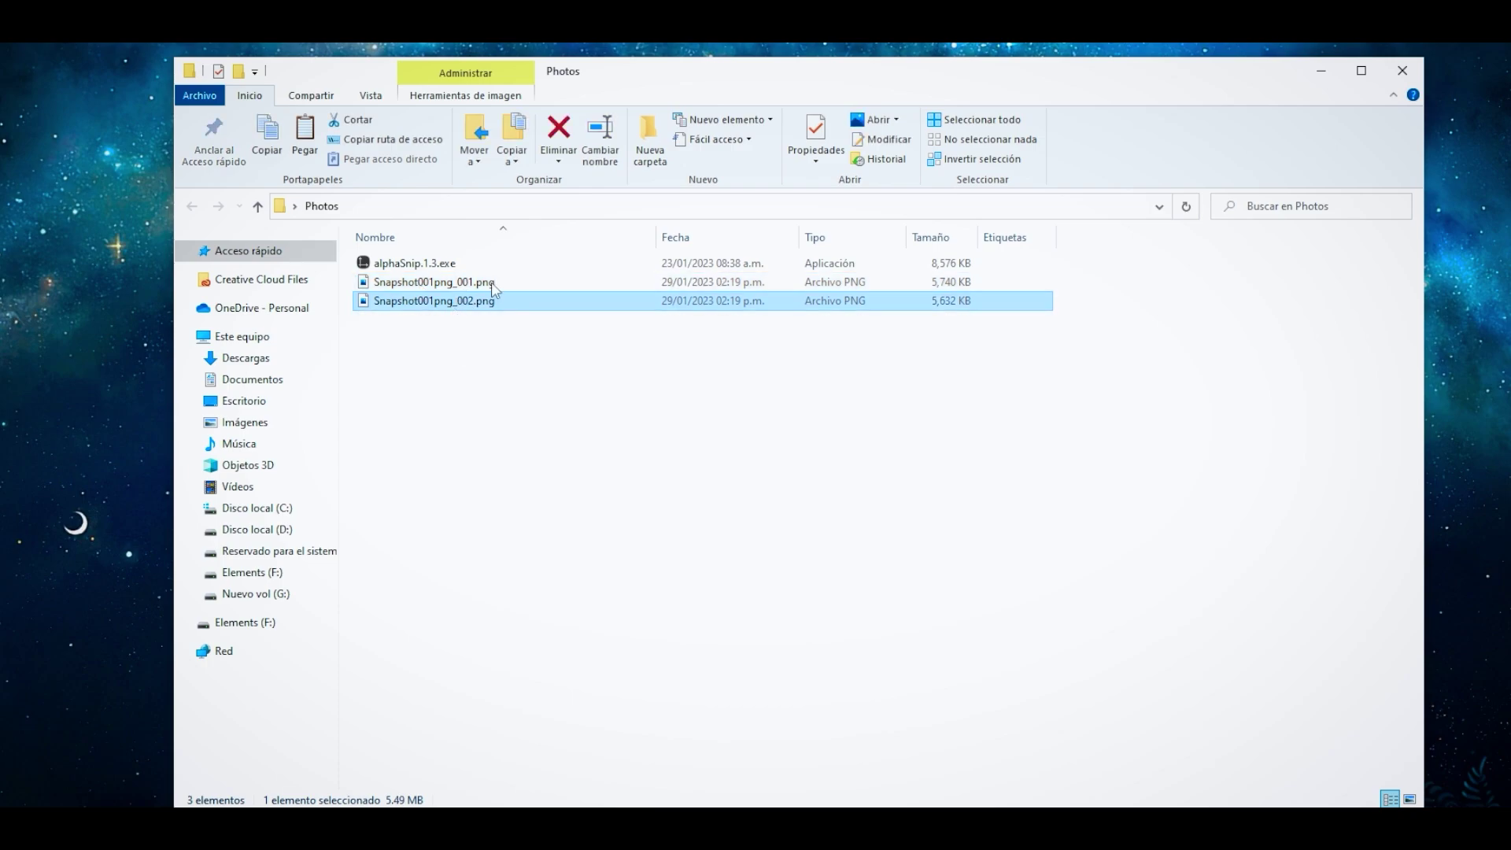
click(512, 417)
double_click(395, 264)
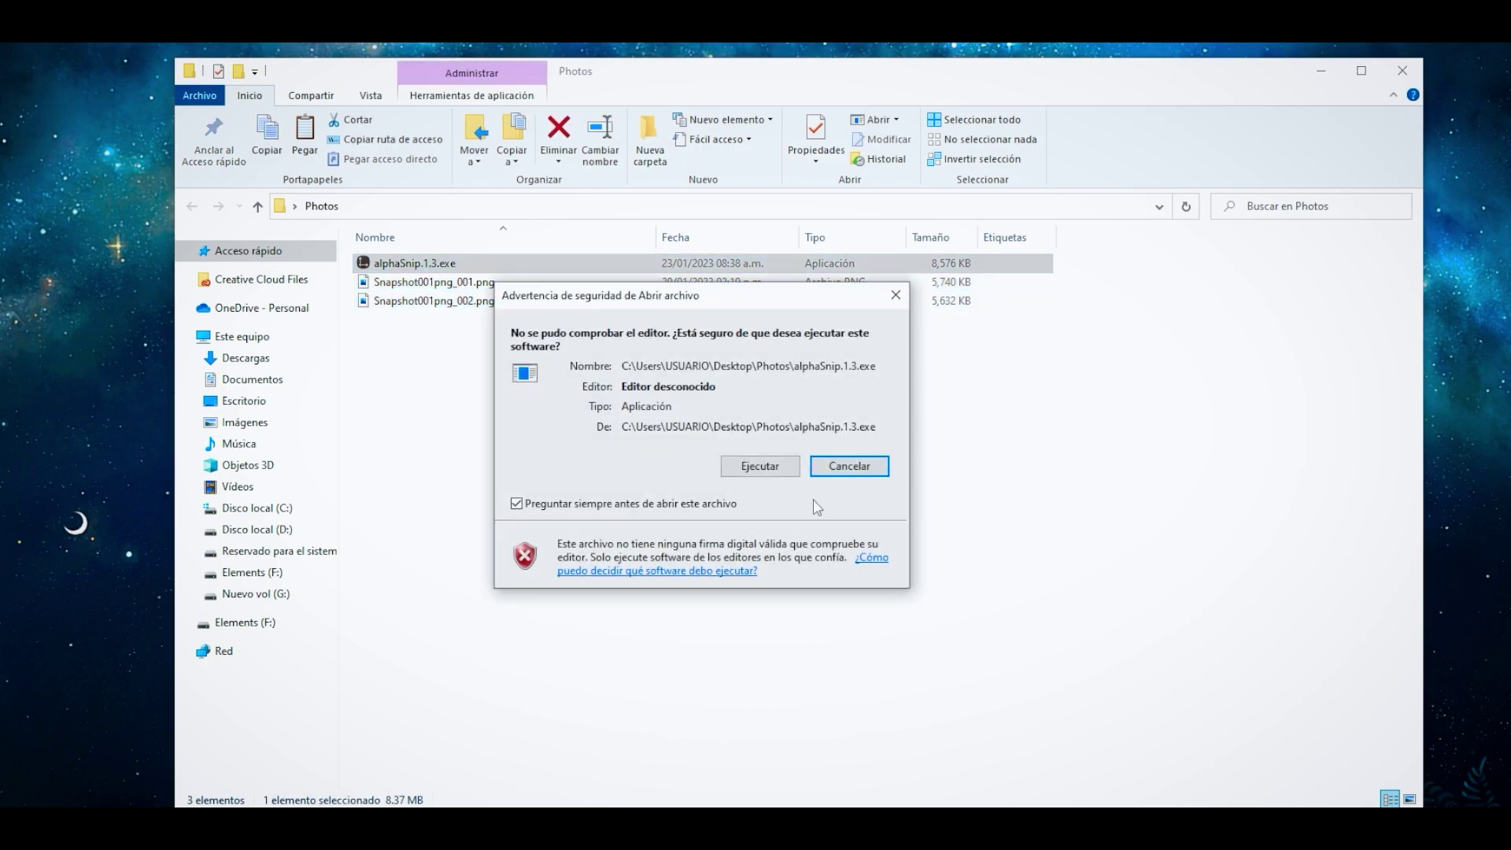
click(776, 470)
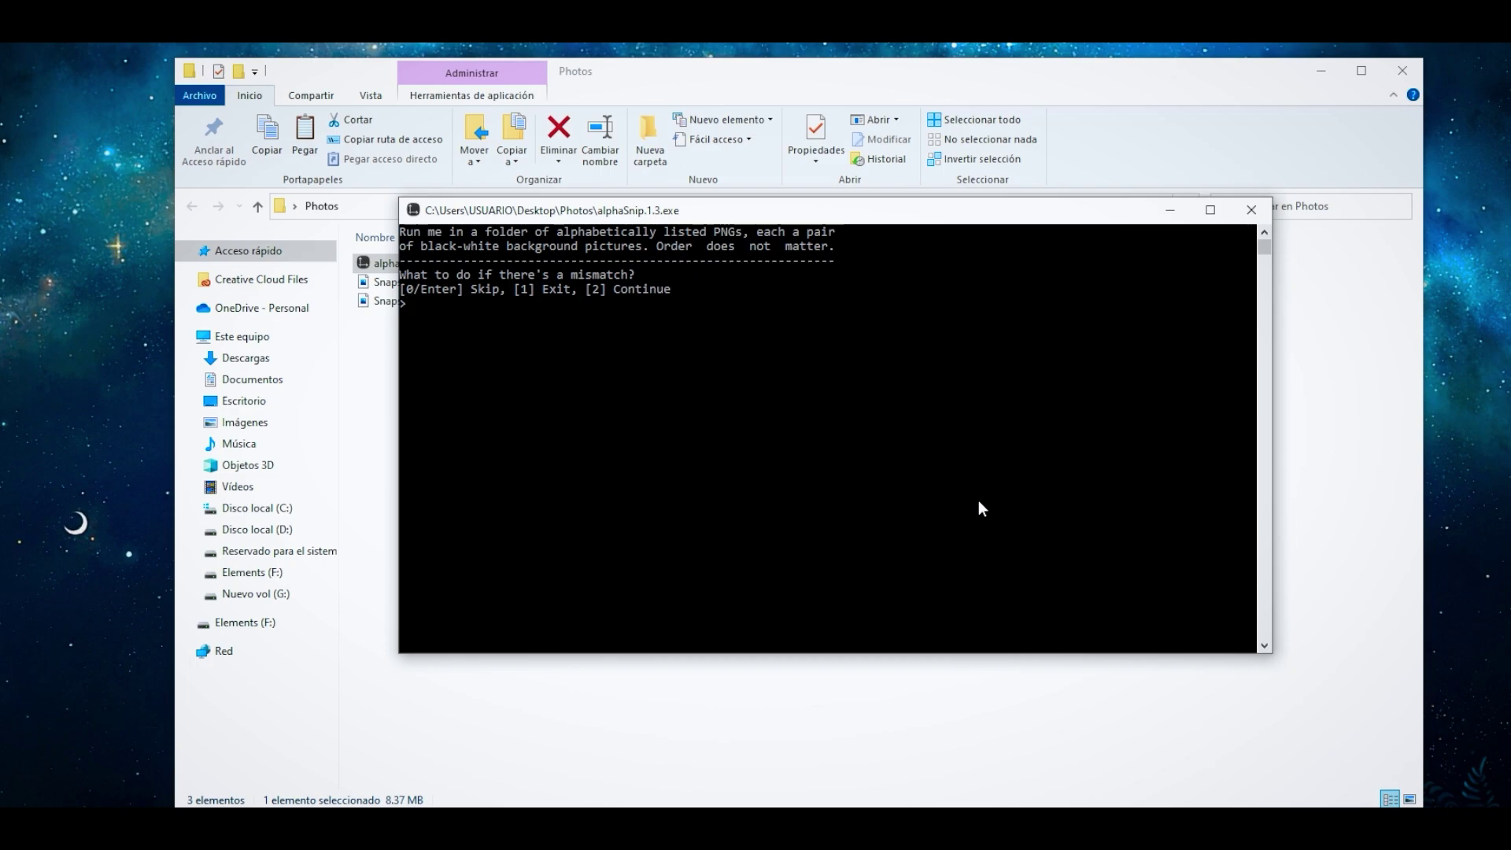
key(Return)
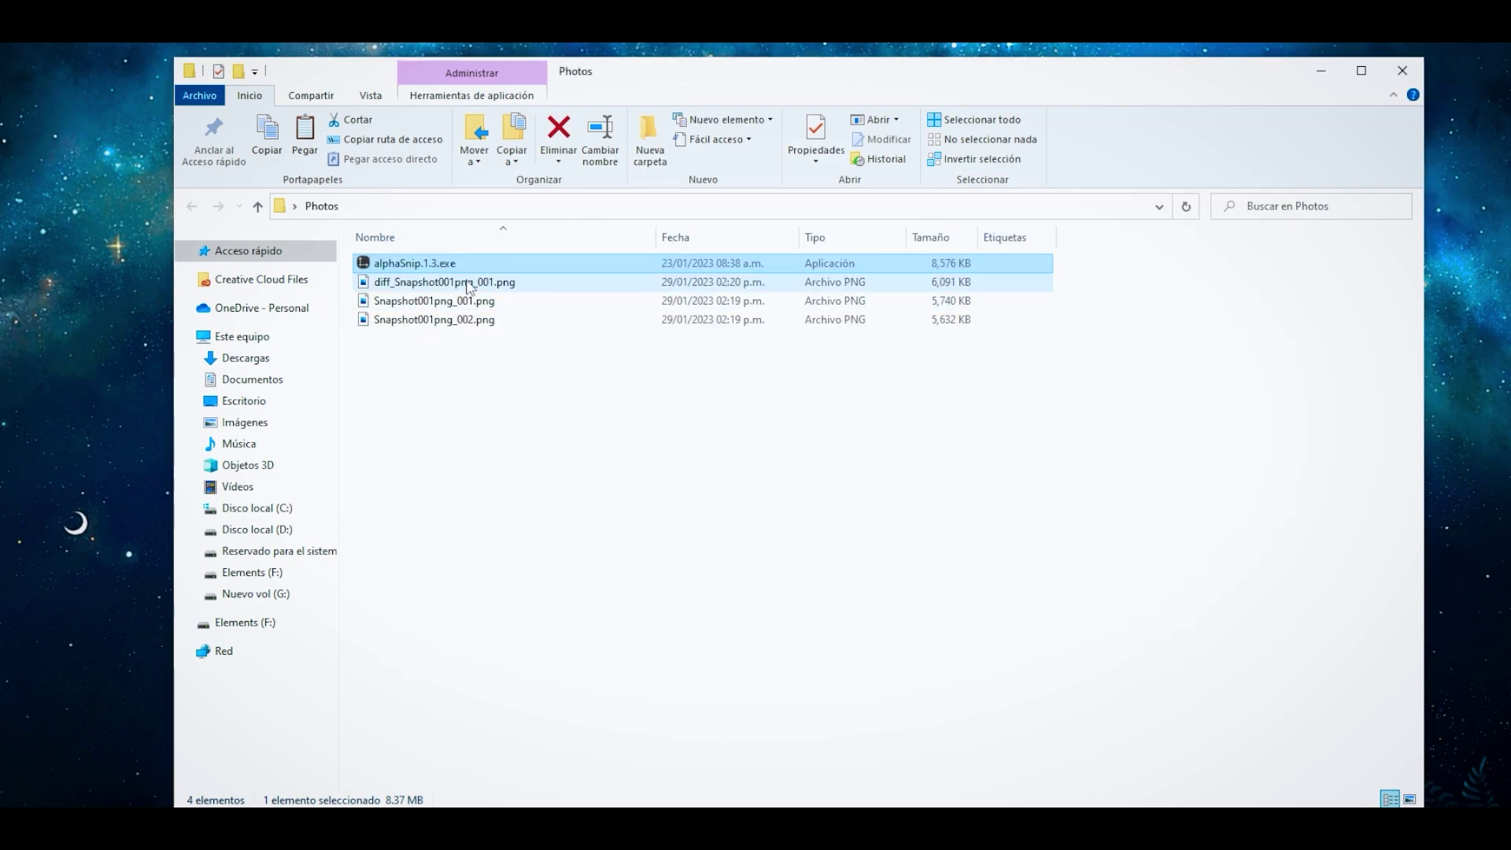
- Open diff_Snapshot001png_001.png and examine the cutout's hair and face edges up close
double_click(469, 285)
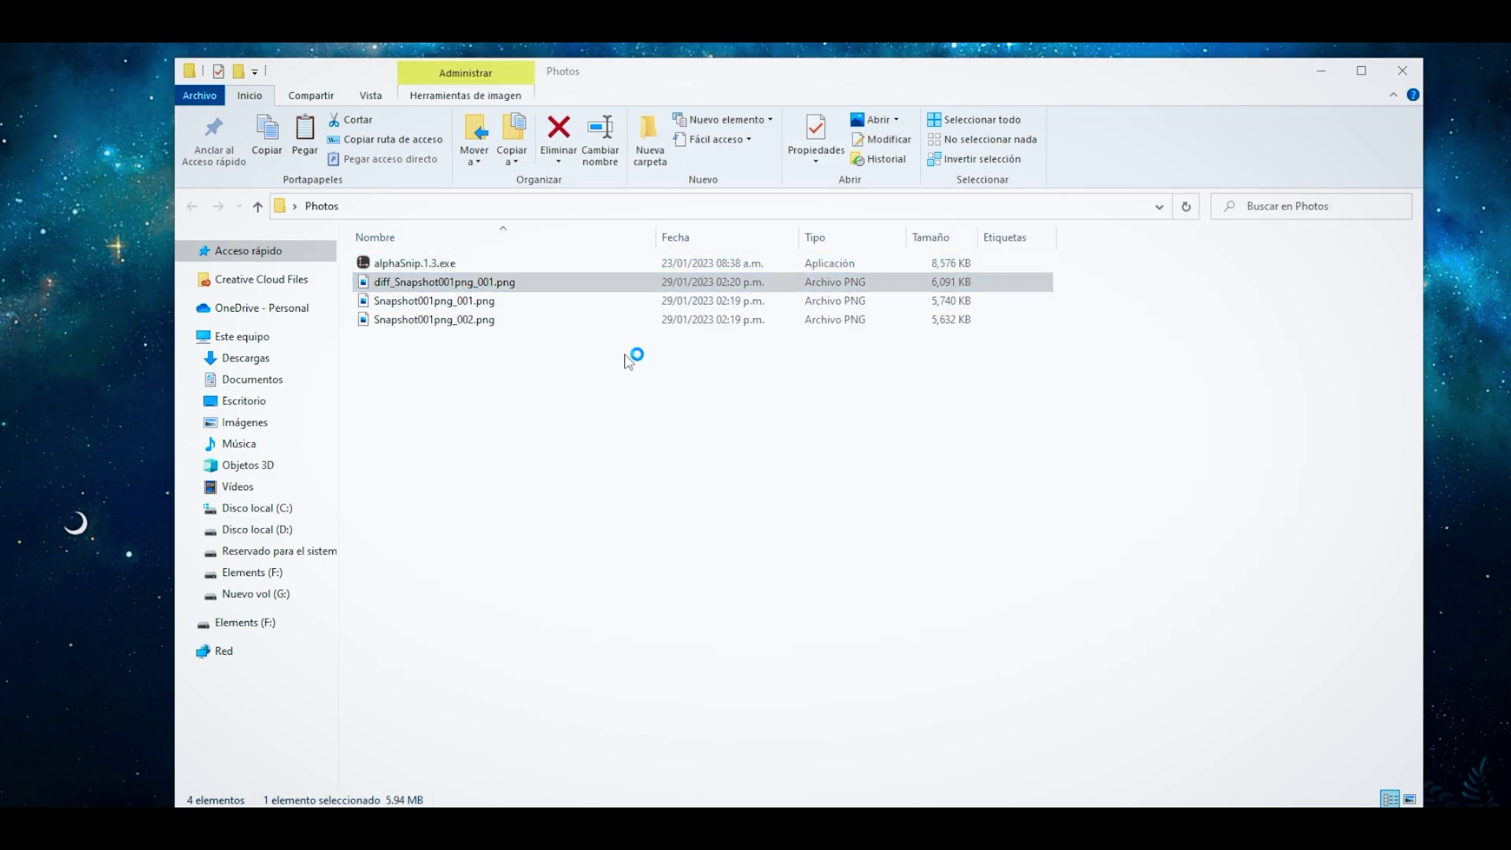
scroll(739, 176, up, 6)
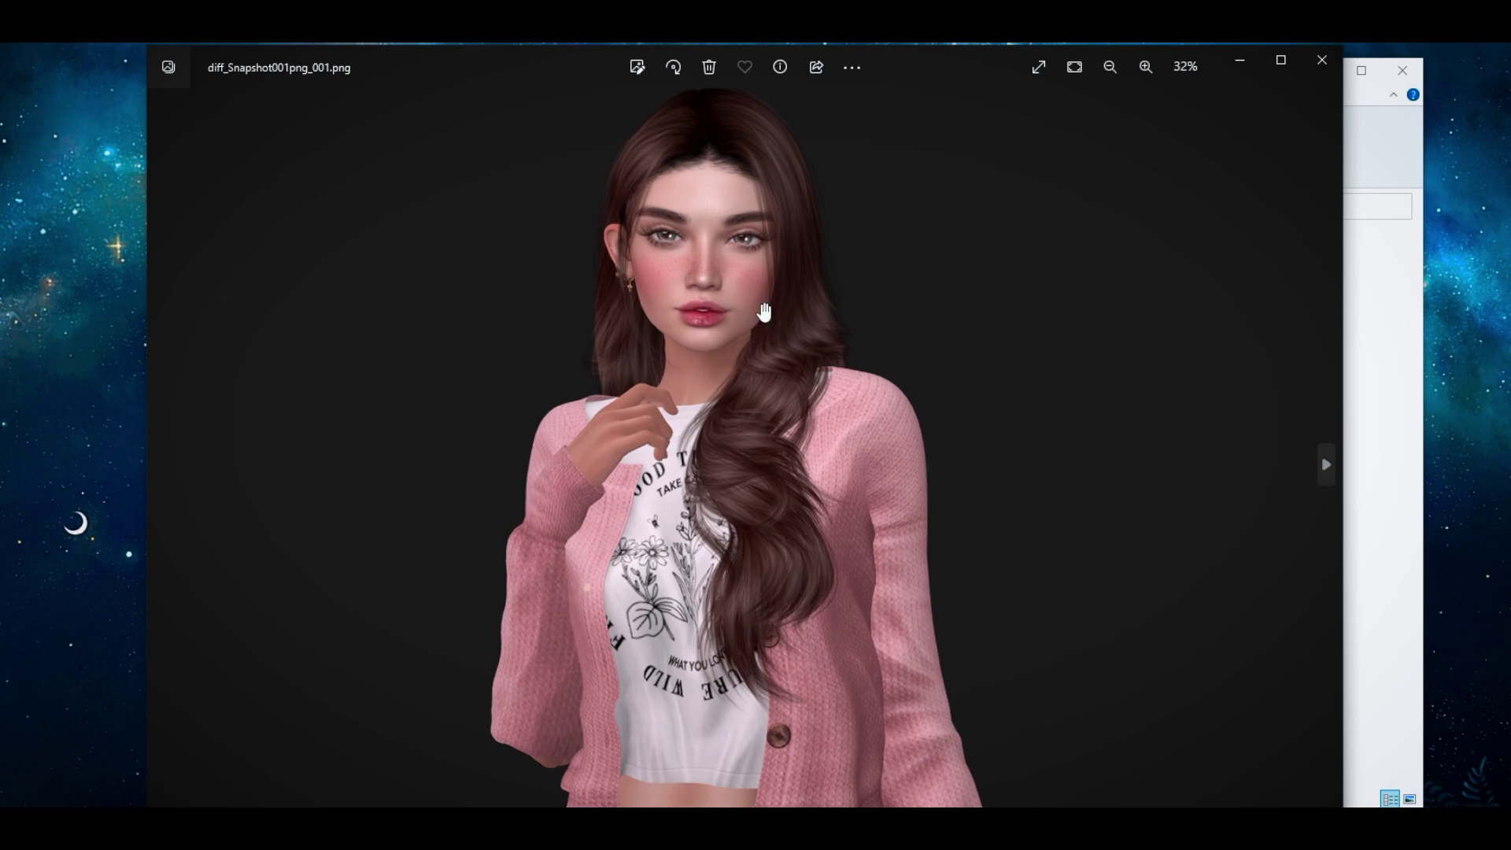
drag(691, 254, 445, 422)
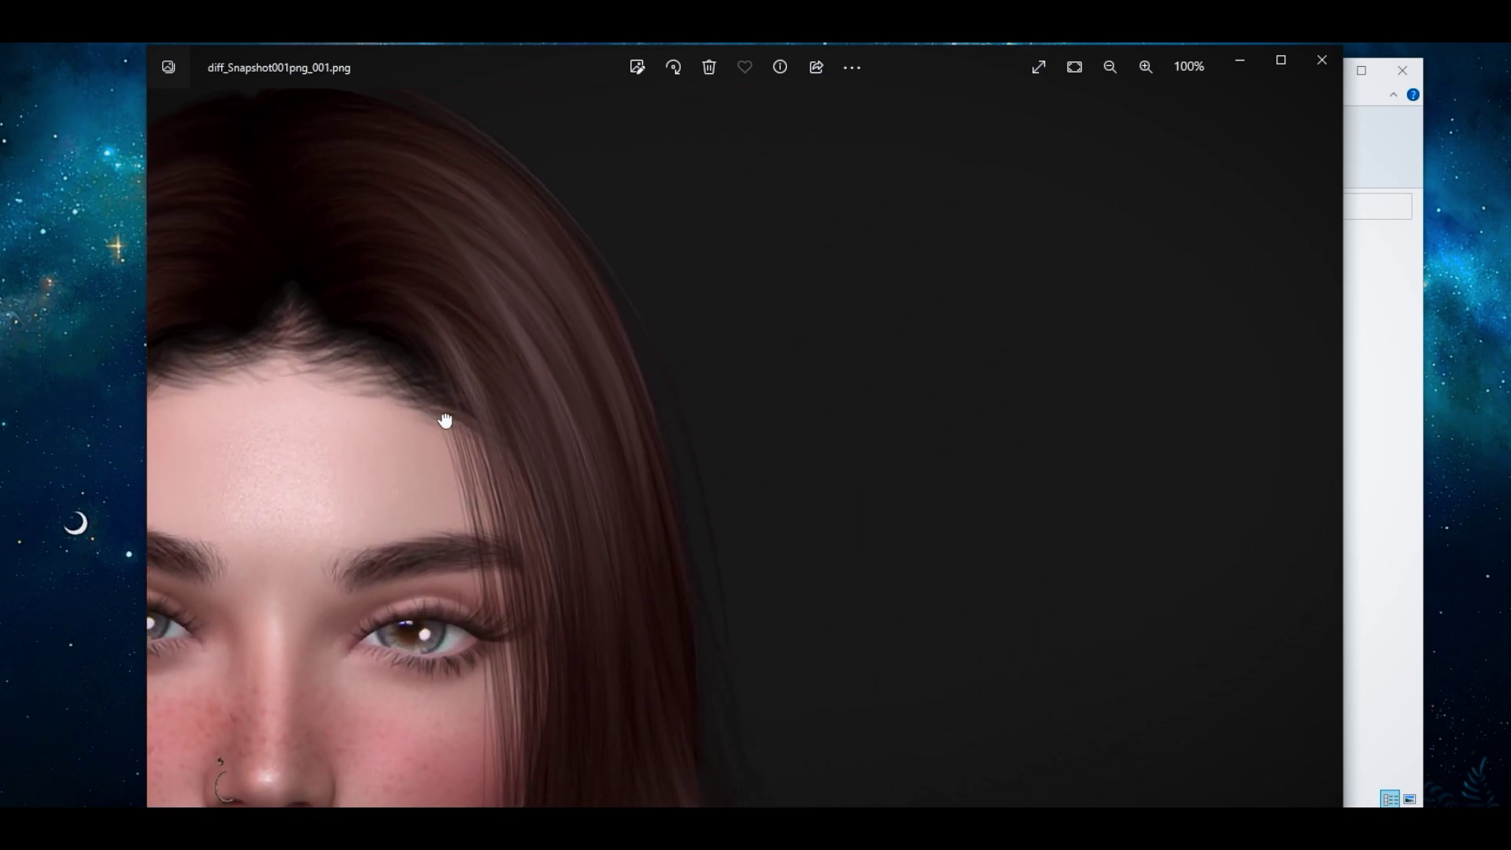
drag(438, 513, 1262, 341)
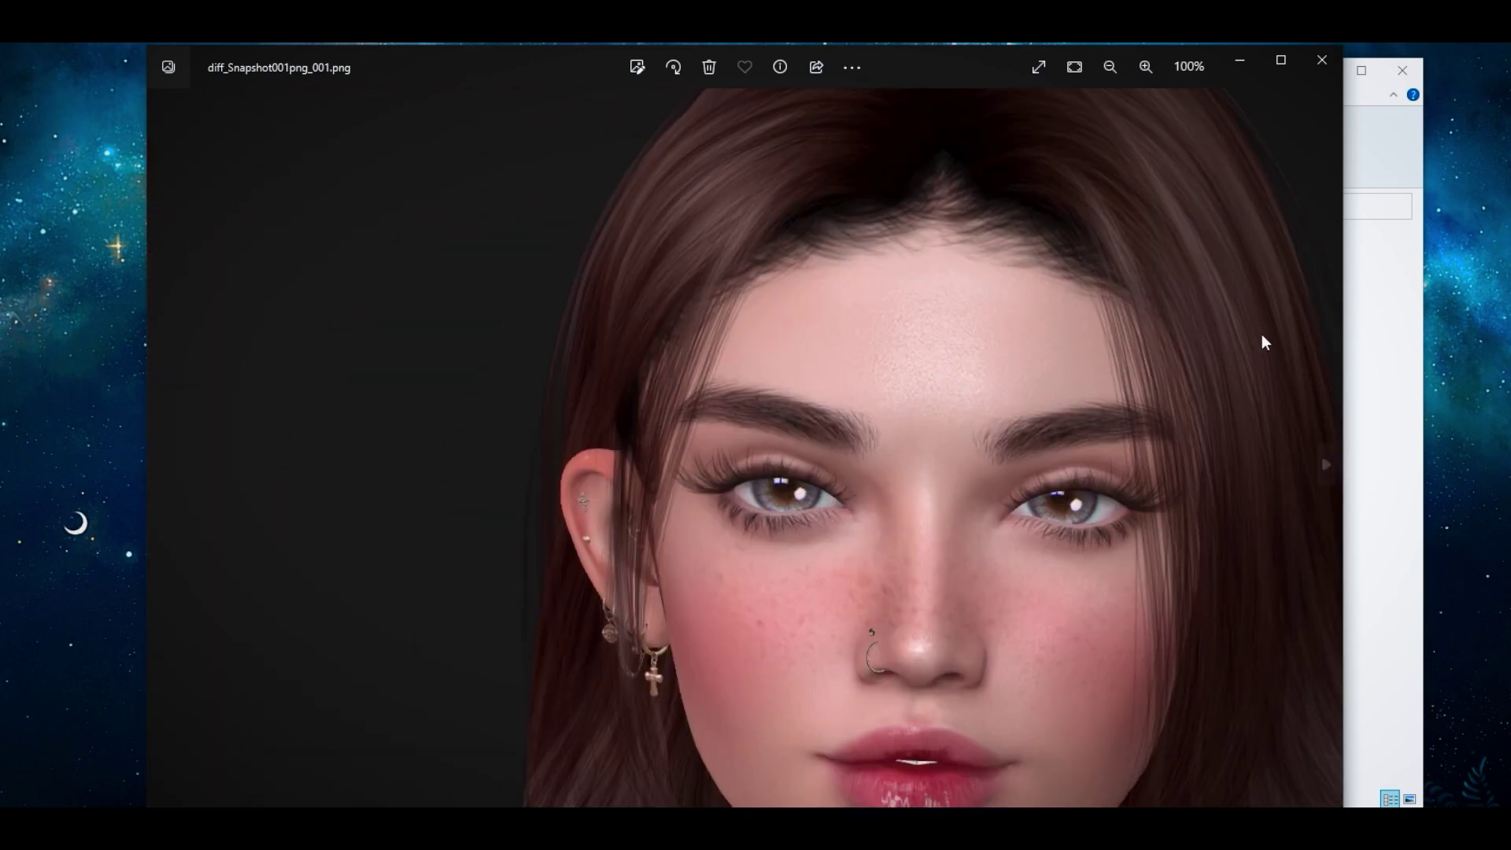
drag(798, 582, 938, 349)
drag(611, 560, 616, 479)
scroll(616, 479, up, 1)
scroll(404, 439, down, 7)
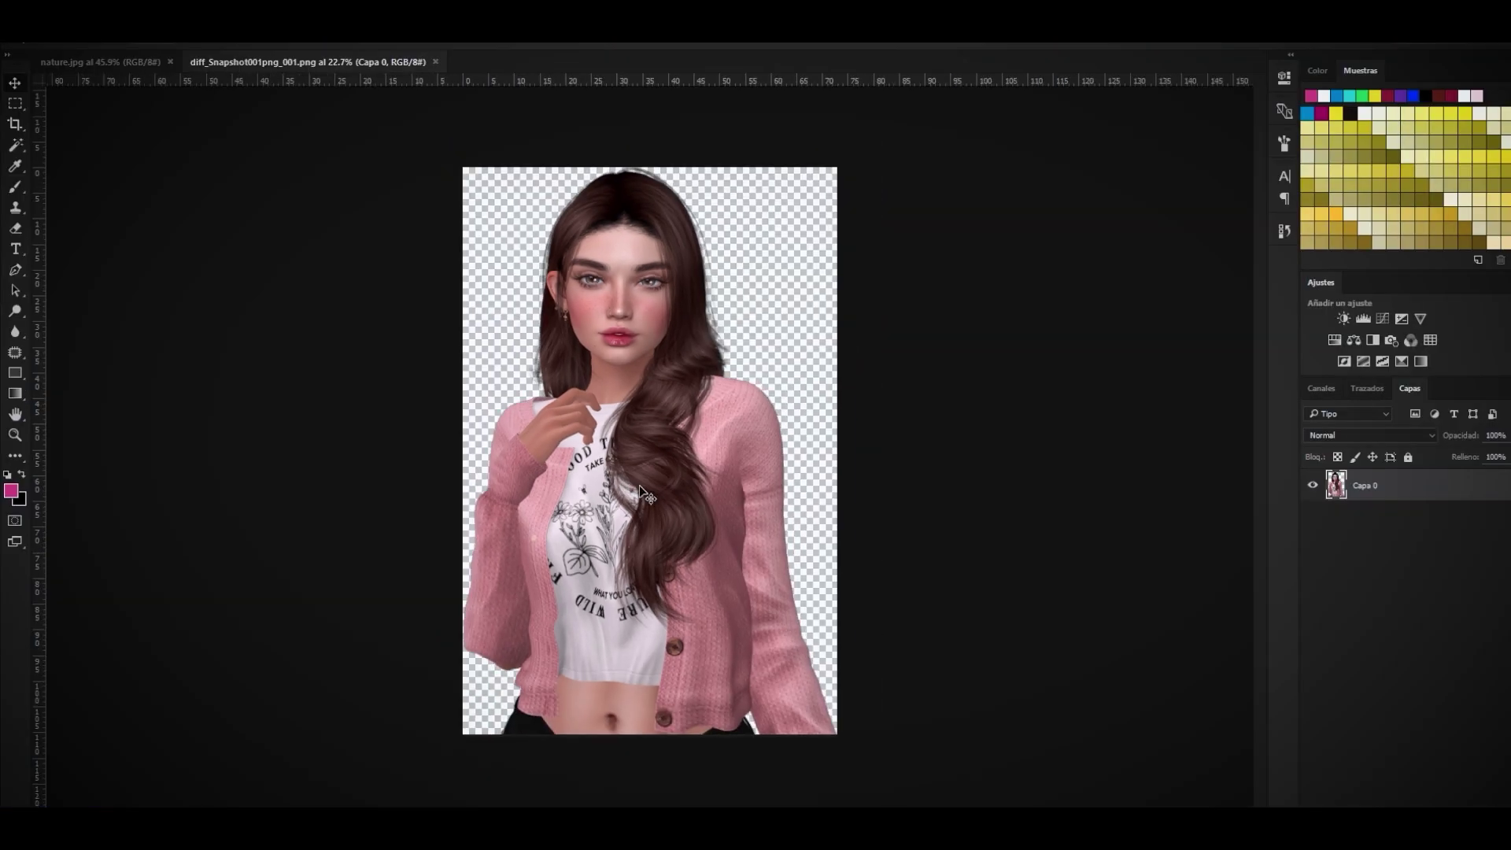
- In Photoshop, place the avatar cutout into nature.jpg and scale it down to stand beside the bicycle, right of the image's center
drag(645, 433, 810, 491)
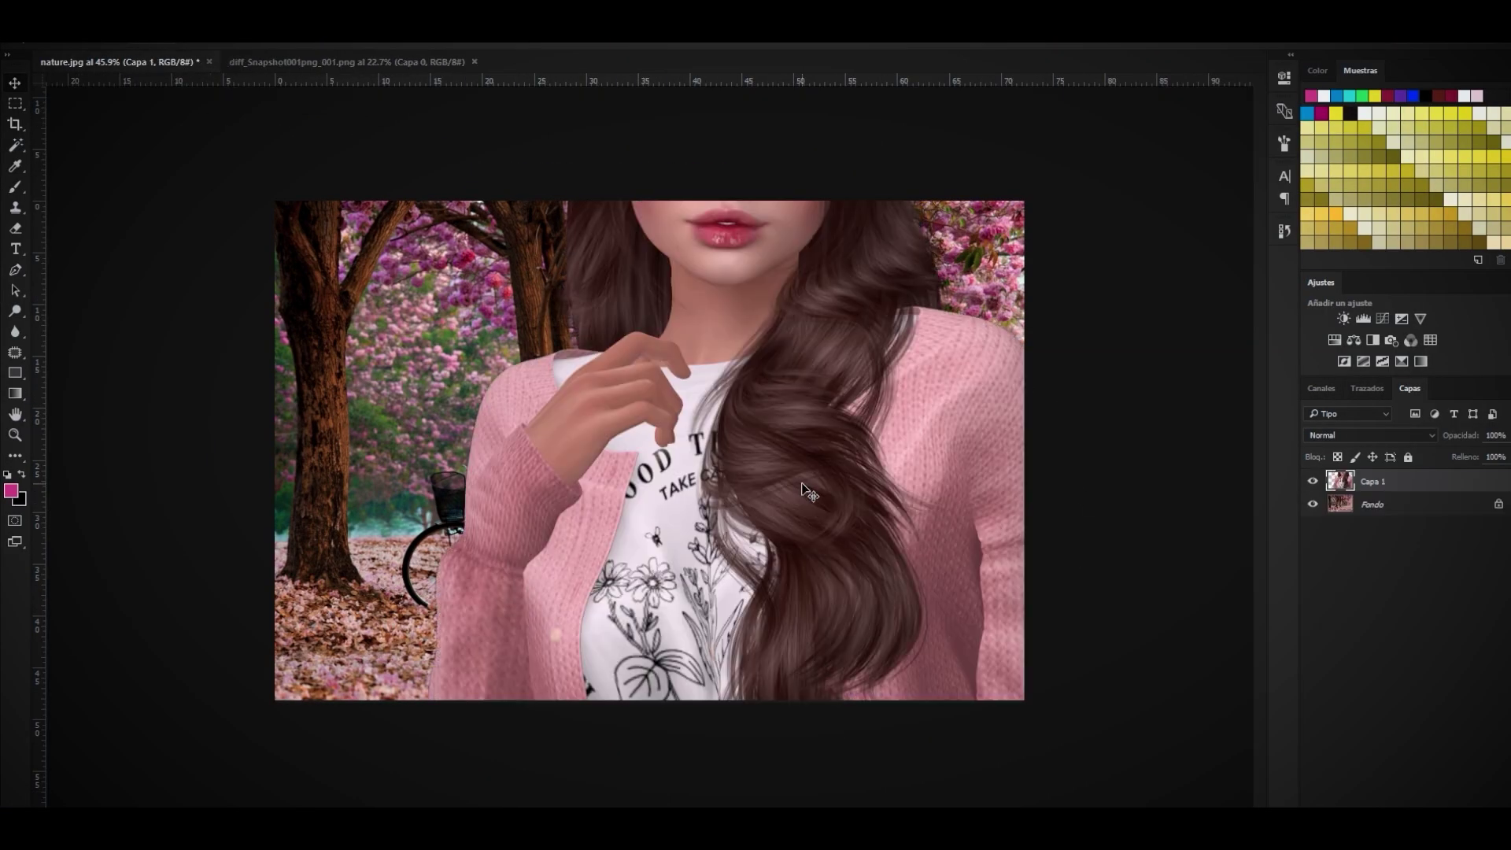
key(ctrl+t)
scroll(802, 486, down, 3)
drag(870, 207, 681, 498)
drag(642, 654, 757, 521)
scroll(757, 521, up, 4)
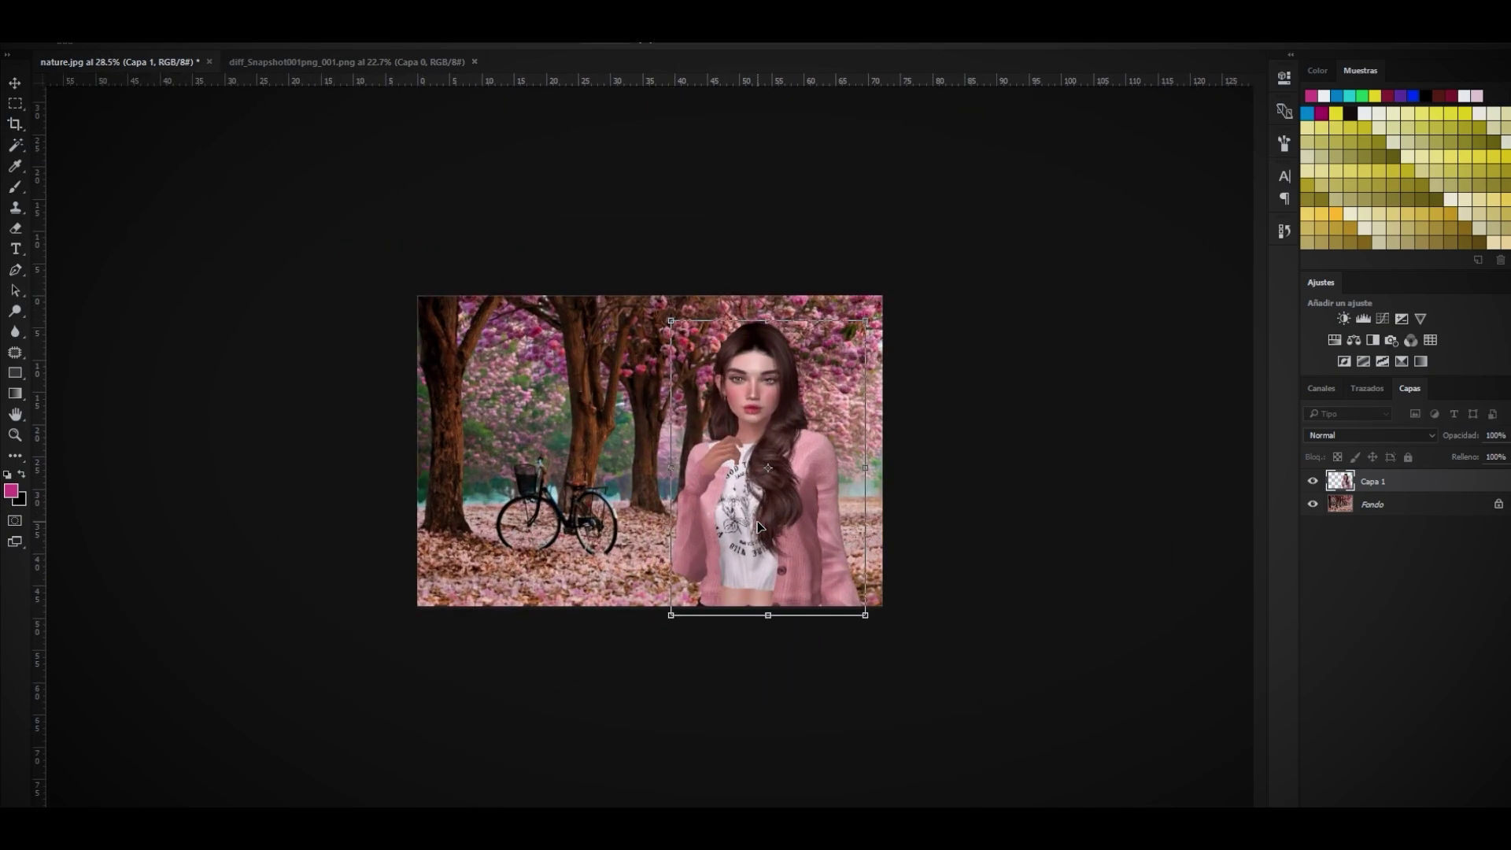
alt+scroll(757, 521, up, 3)
drag(914, 552, 845, 507)
key(Return)
- Unlock the Fondo background layer and duplicate it
click(1498, 506)
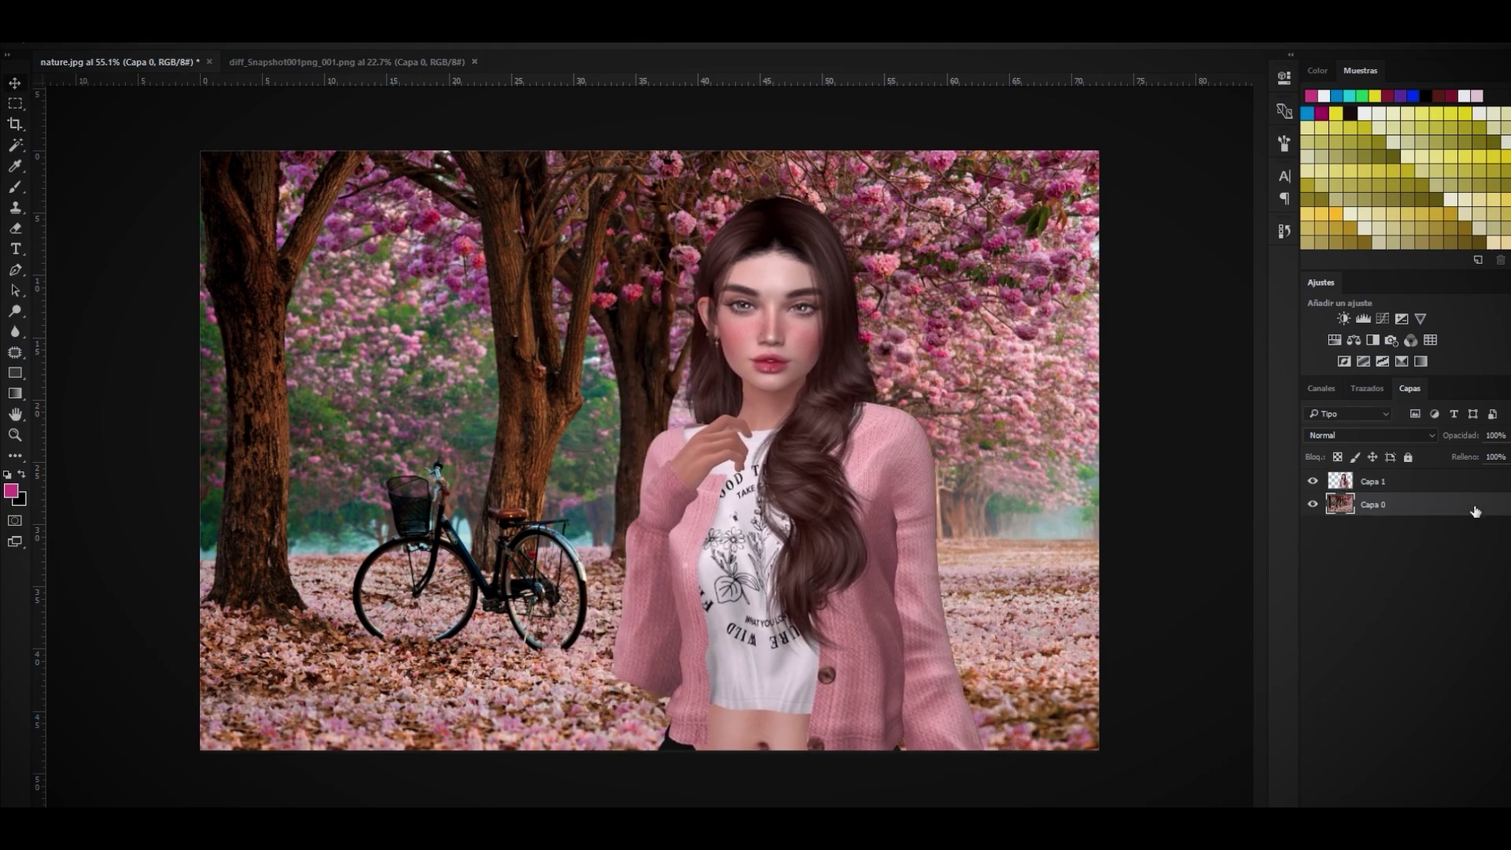
key(ctrl+j)
- Apply a Gaussian Blur to the duplicated background layer behind the avatar
click(312, 31)
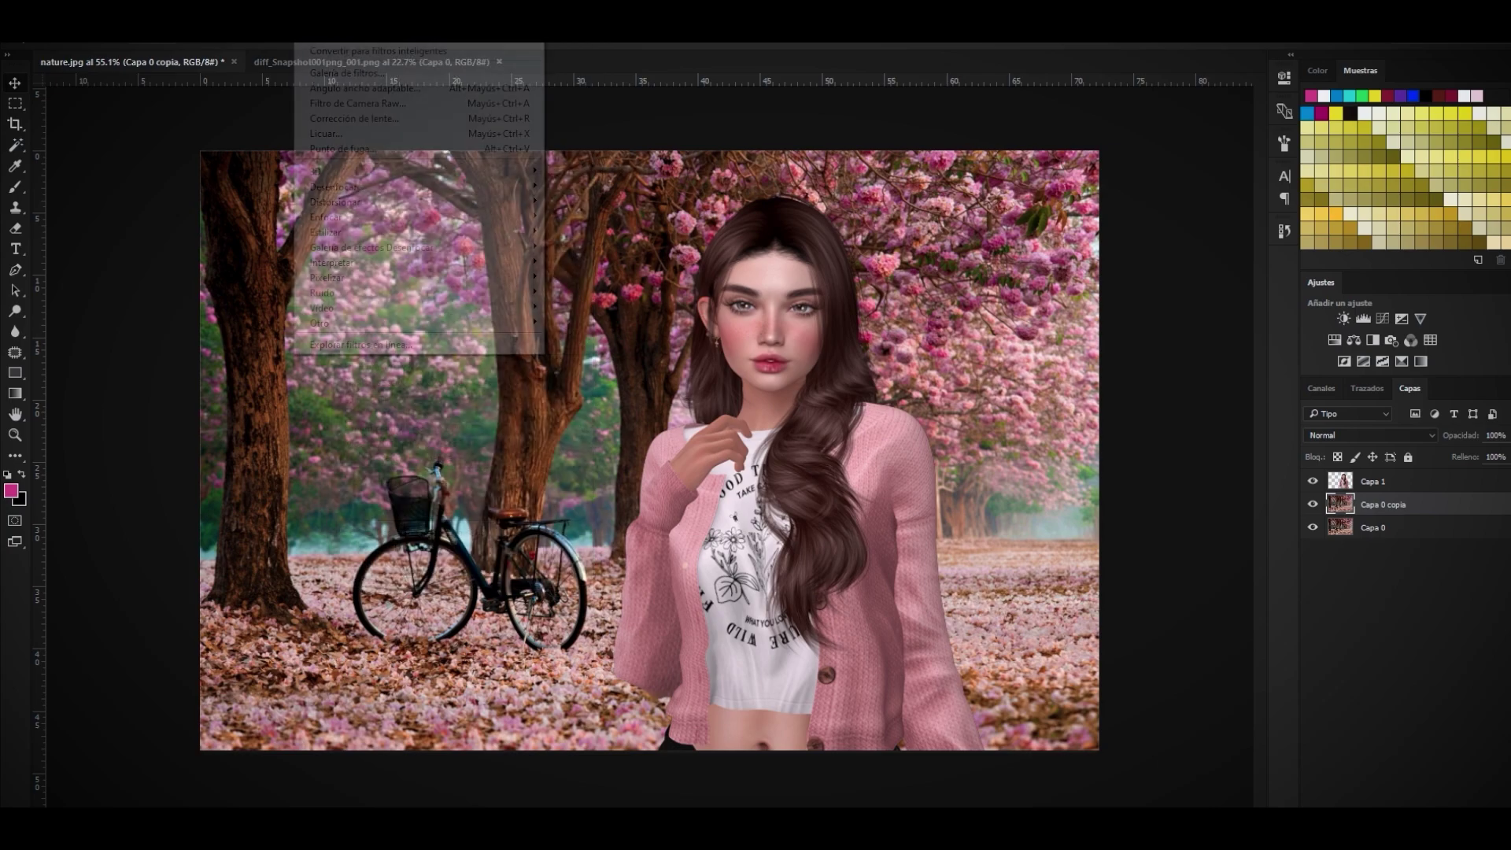
mouse_move(359, 191)
click(621, 292)
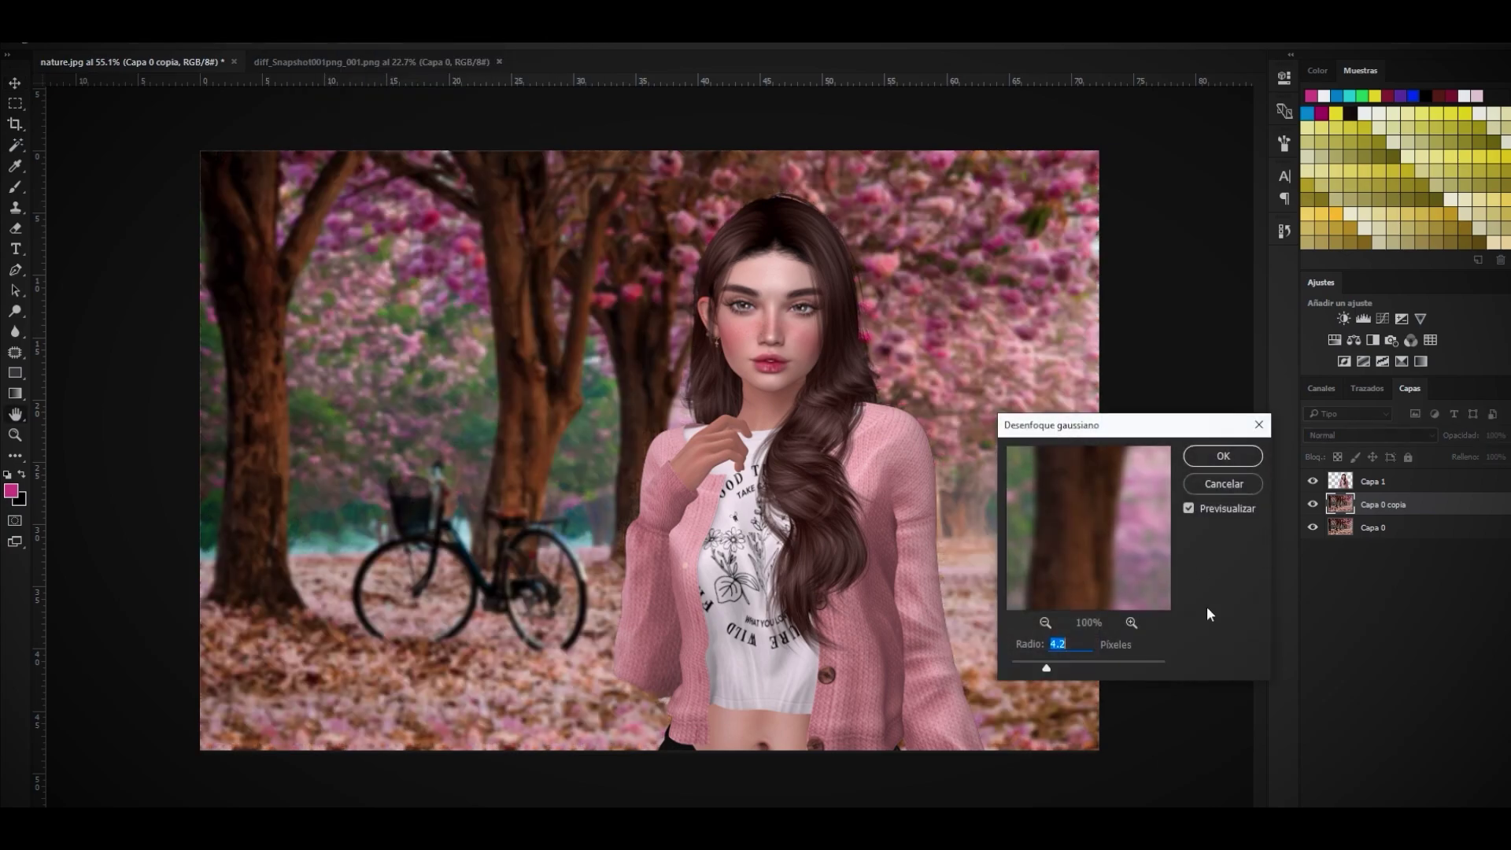
mouse_move(1079, 669)
mouse_down()
mouse_move(1110, 665)
mouse_move(1053, 670)
mouse_up()
click(1224, 455)
scroll(946, 427, up, 1)
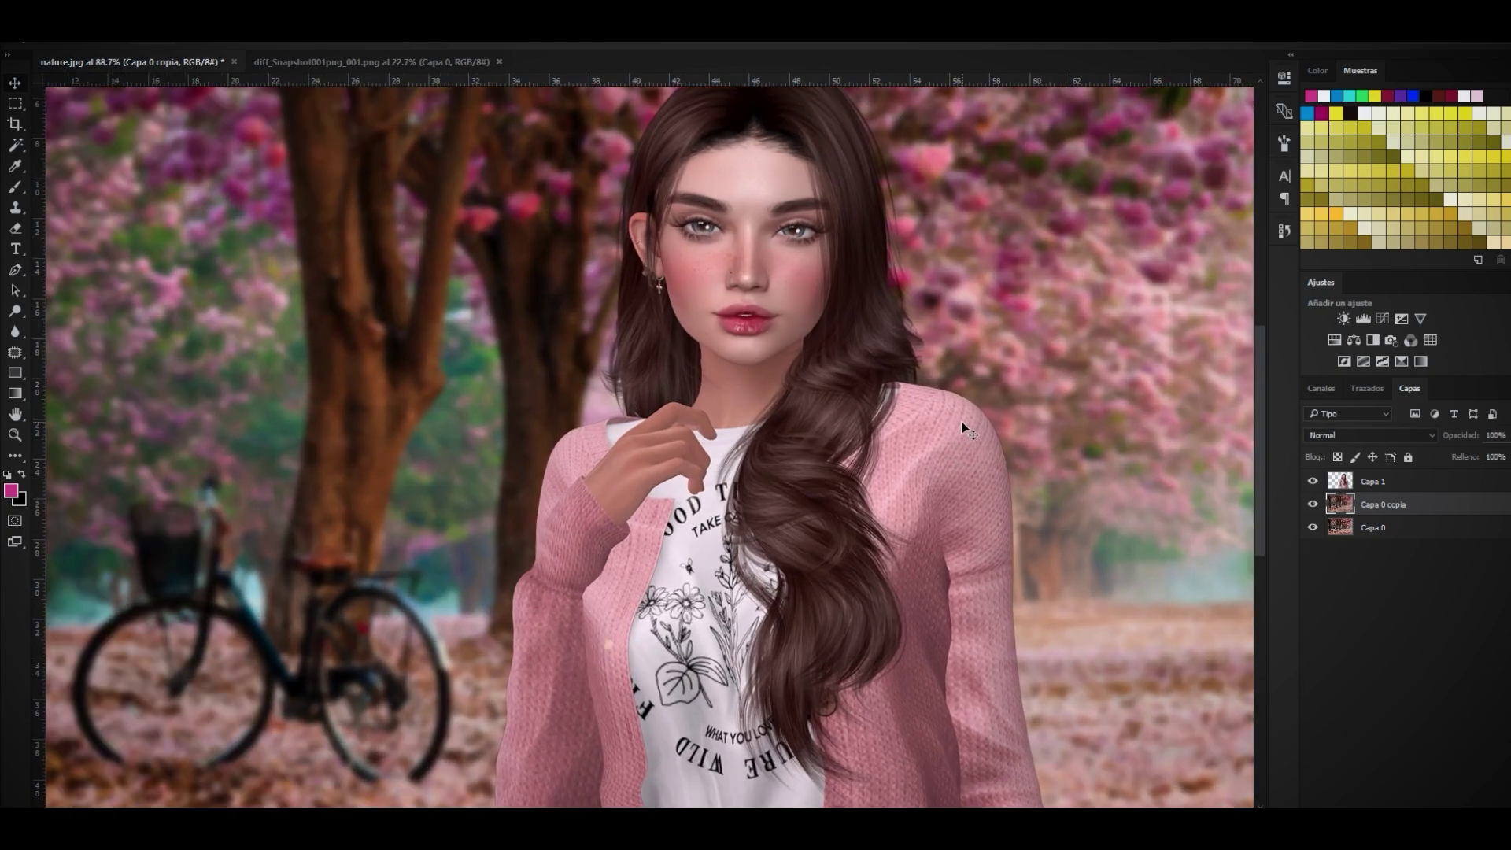
- Add an Exposure adjustment layer above the blurred Capa 0 copia layer and nudge its exposure slightly
scroll(961, 421, up, 2)
scroll(961, 422, down, 2)
scroll(961, 421, up, 1)
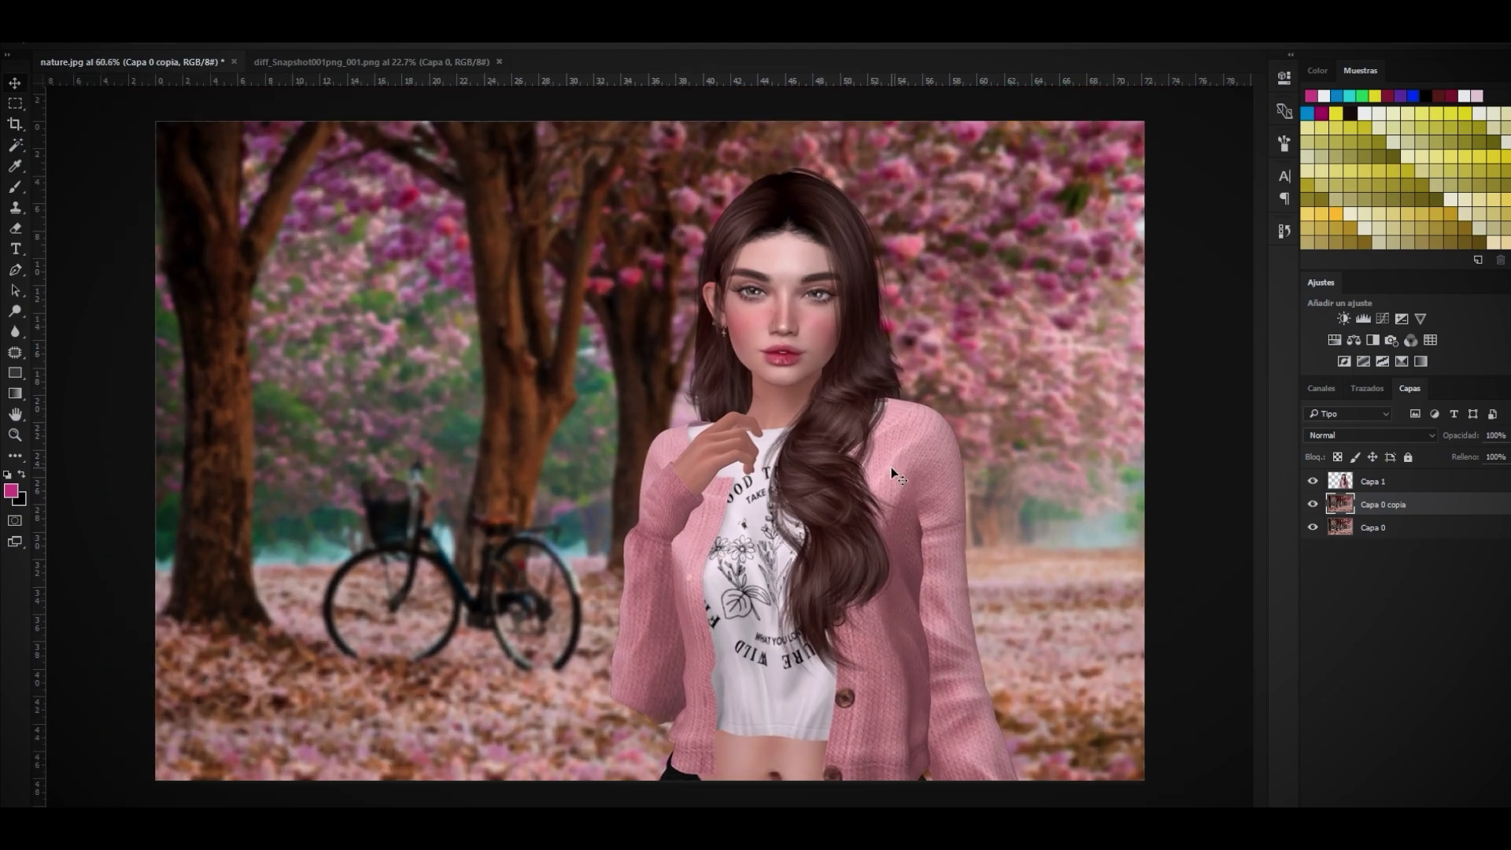
click(1404, 316)
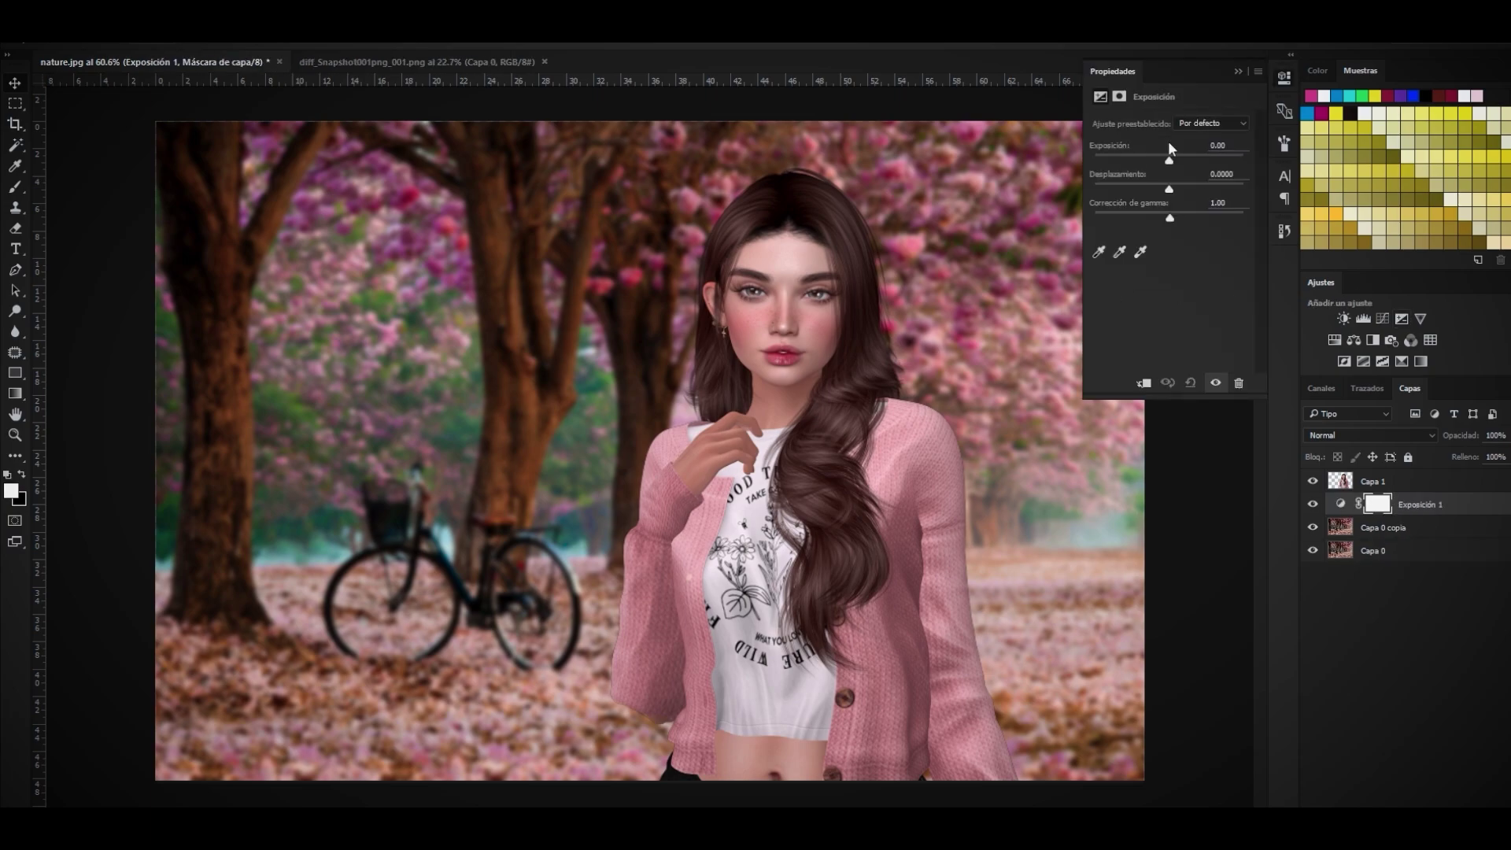
drag(1169, 158, 1173, 163)
click(1238, 72)
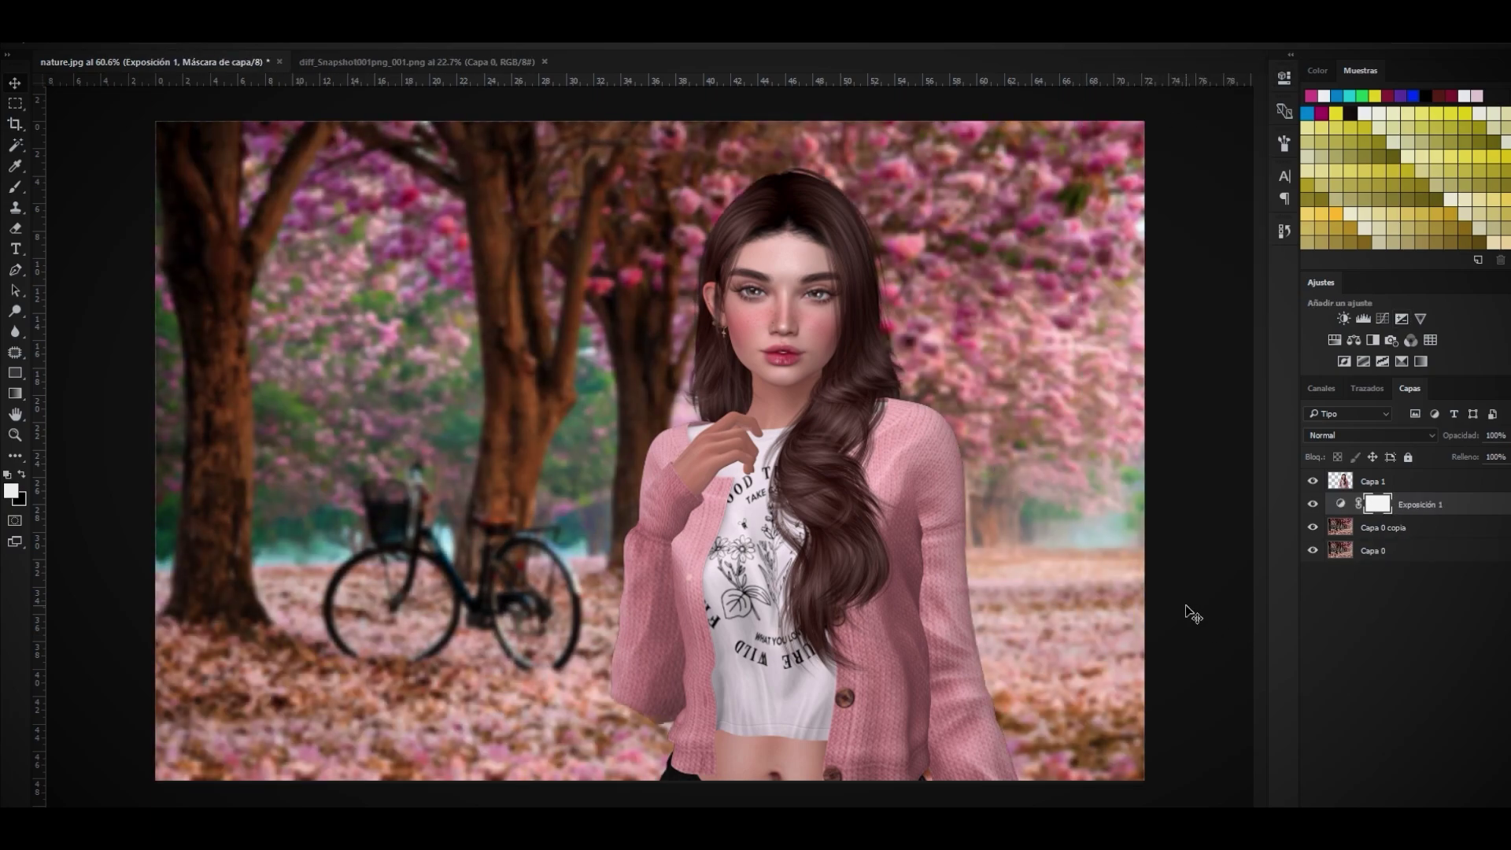
- Examine the composited avatar's hair and face edges up close against the blurred background
scroll(818, 183, up, 12)
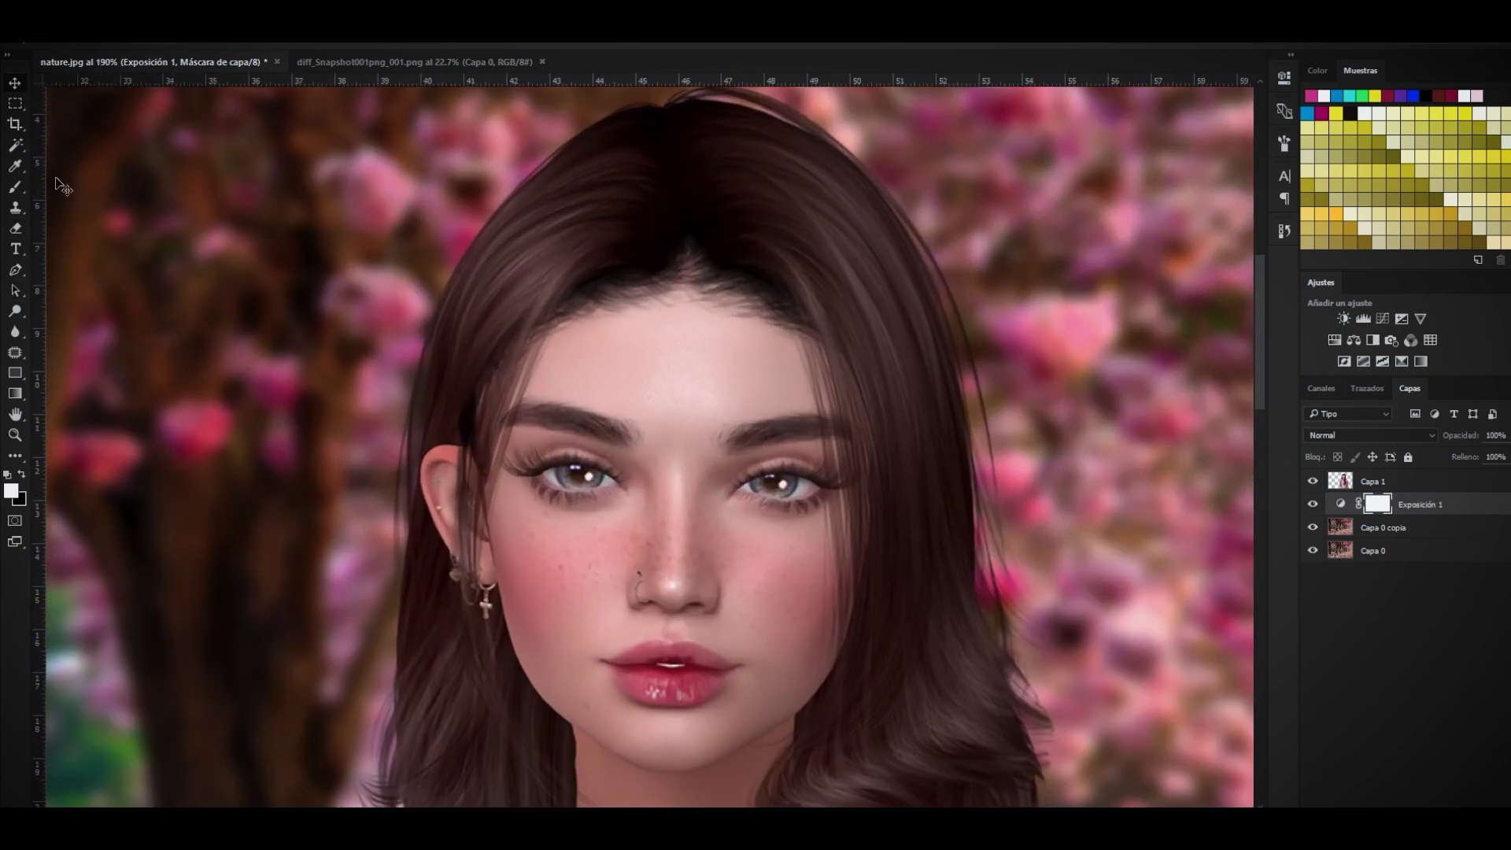
scroll(881, 396, up, 2)
scroll(1001, 345, down, 6)
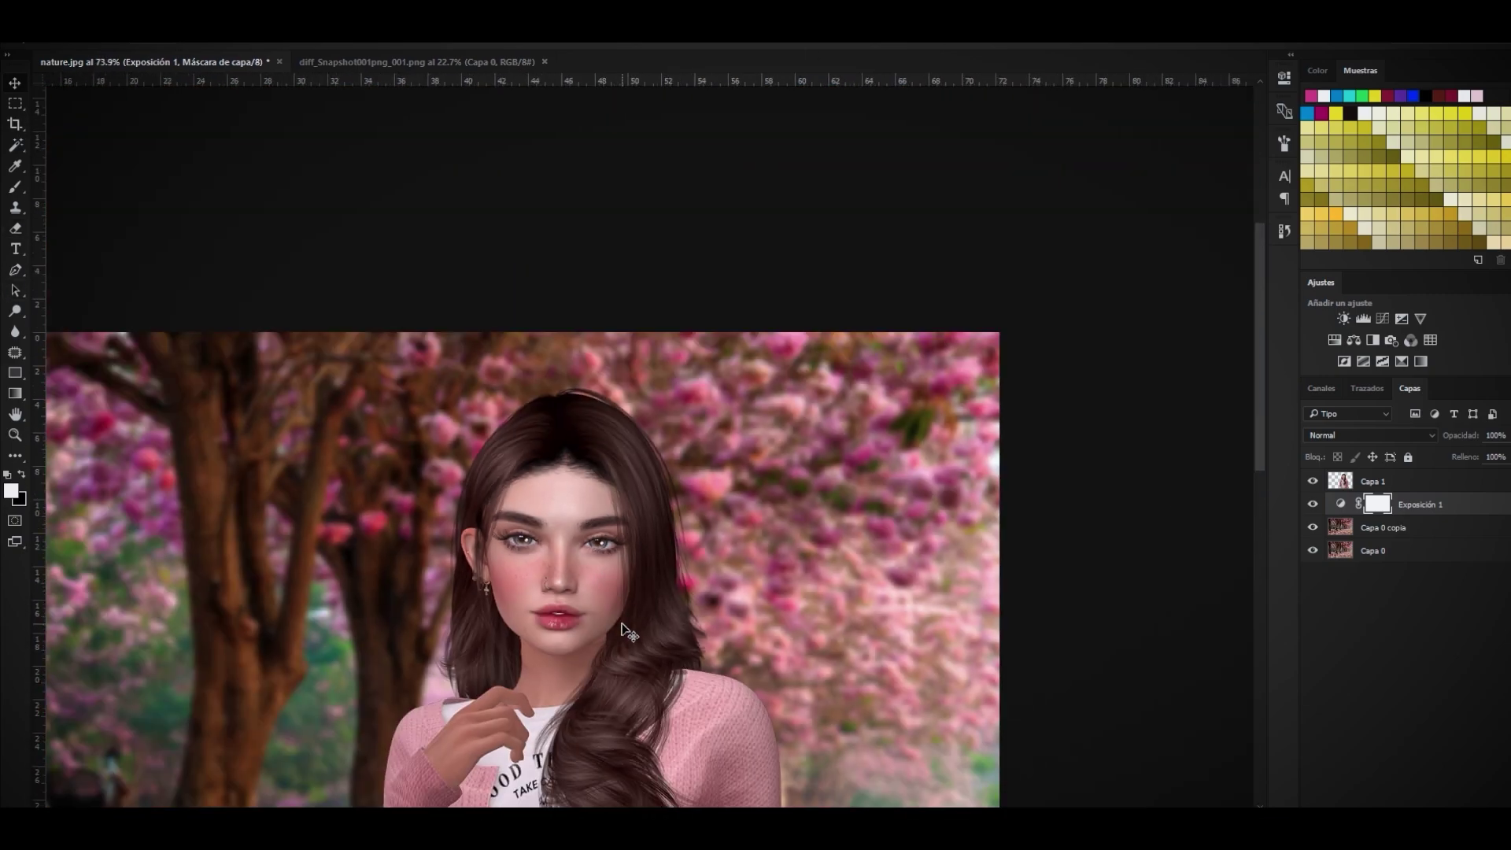
scroll(503, 678, up, 4)
scroll(504, 678, up, 1)
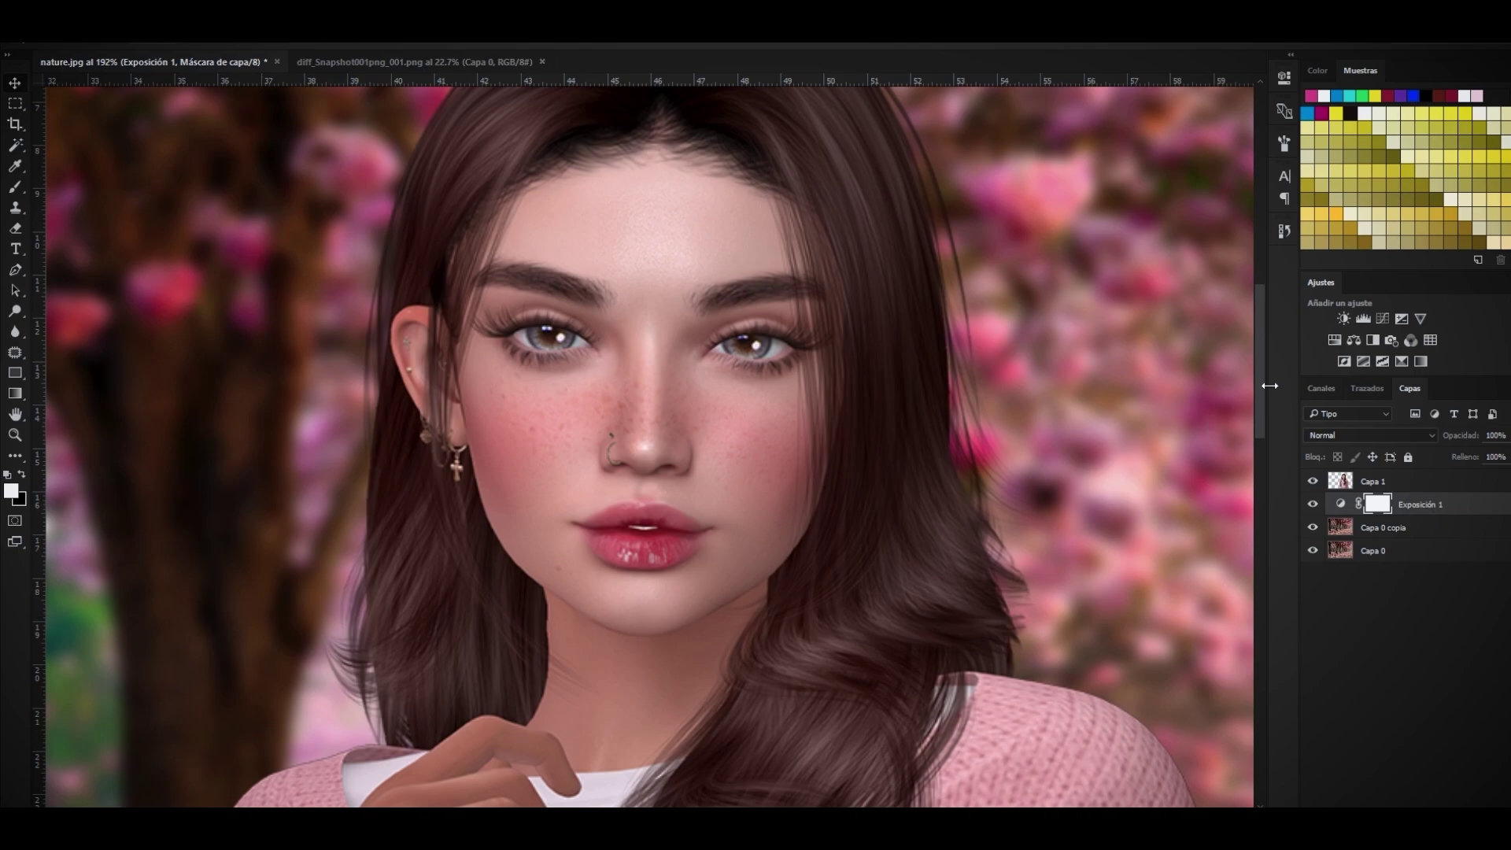
drag(1259, 385, 1243, 355)
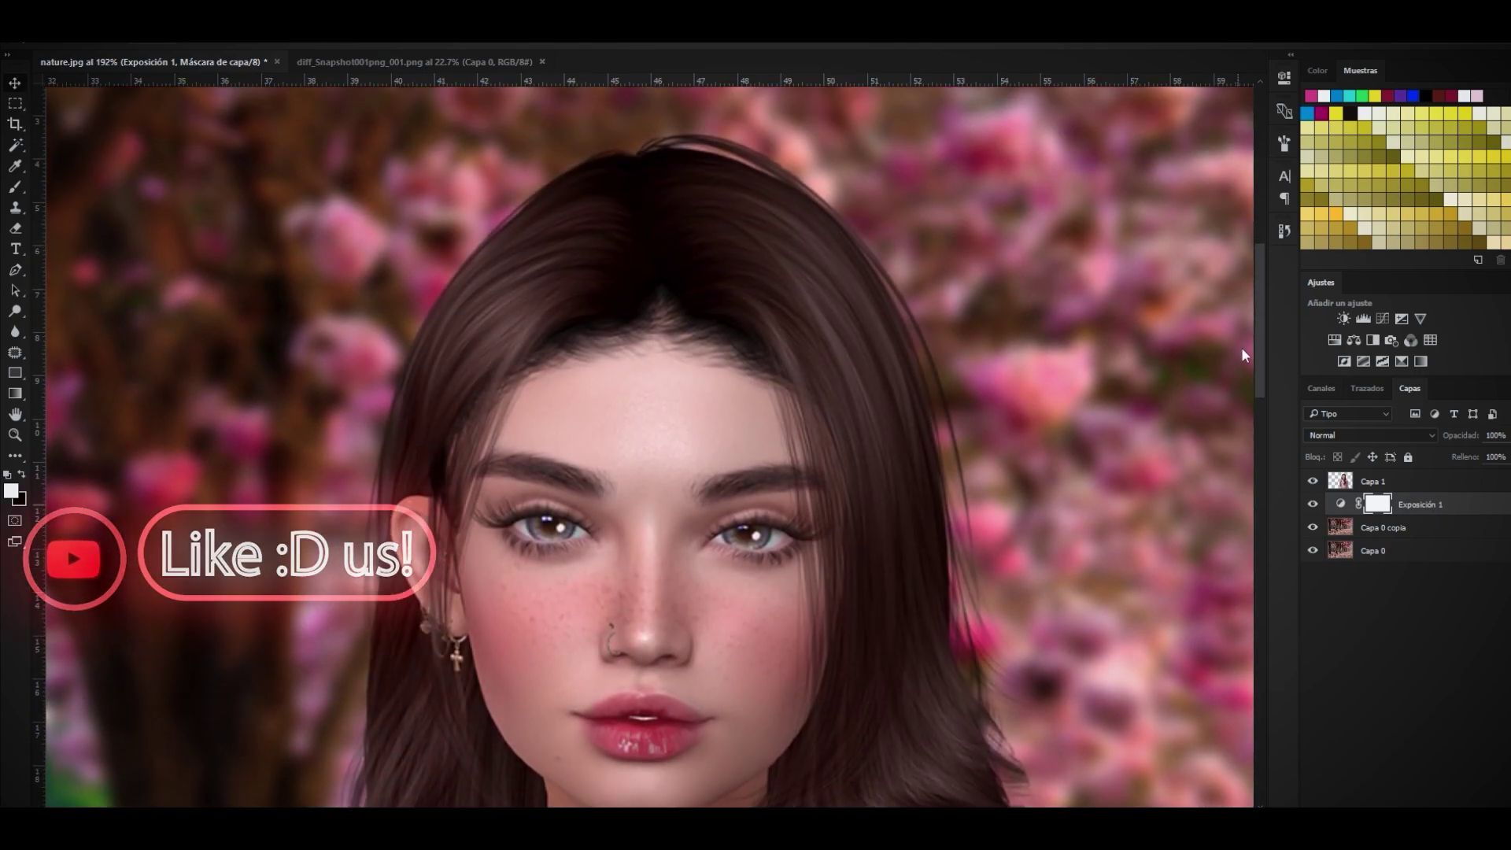
scroll(1240, 347, down, 5)
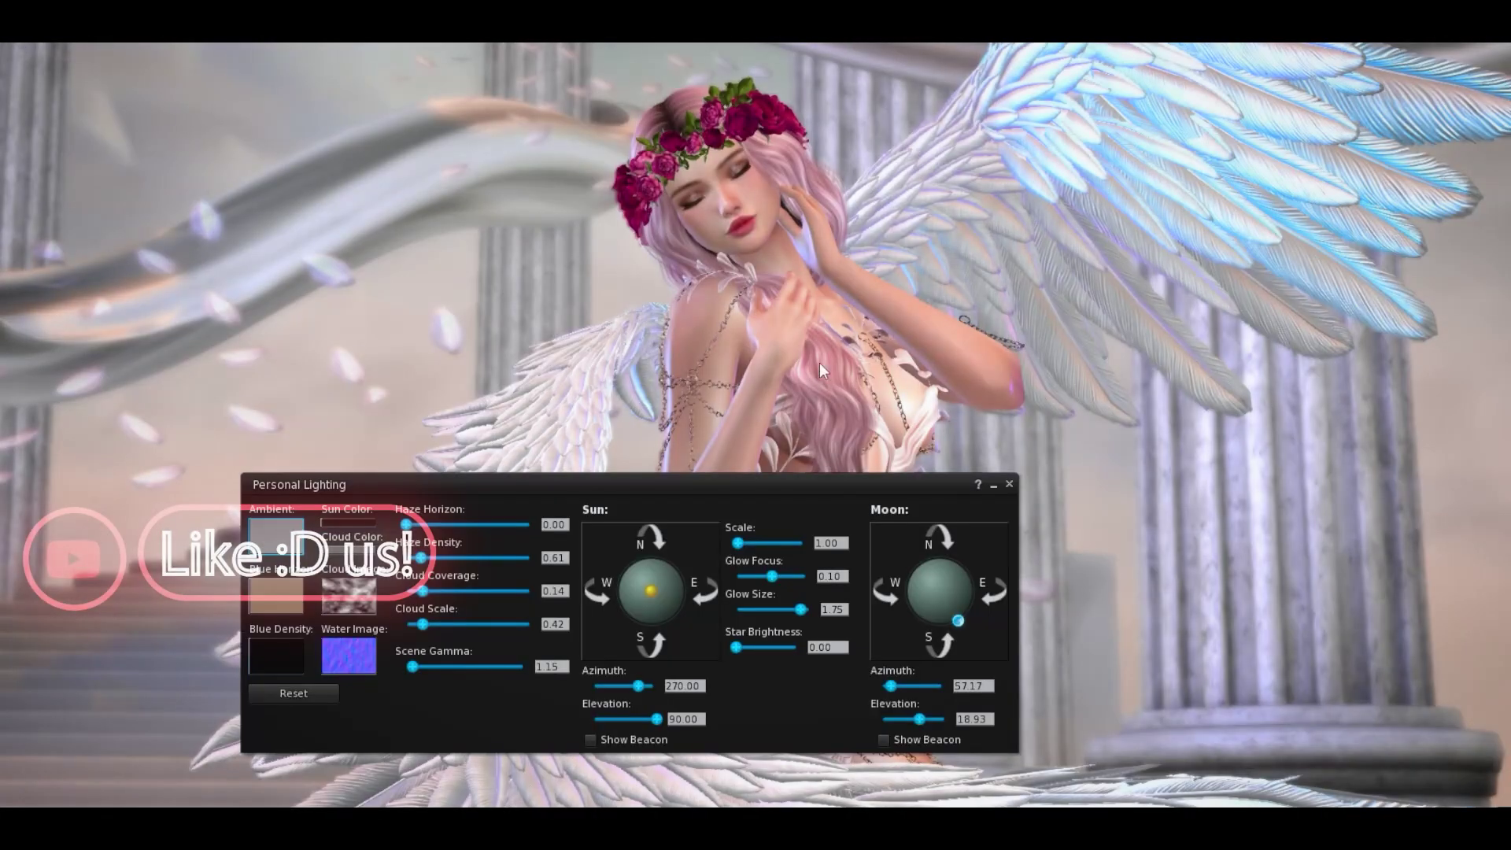
- In Second Life's Personal Lighting, try a lower sun elevation and restore it to 90
drag(743, 483, 1345, 321)
drag(1247, 555, 1218, 555)
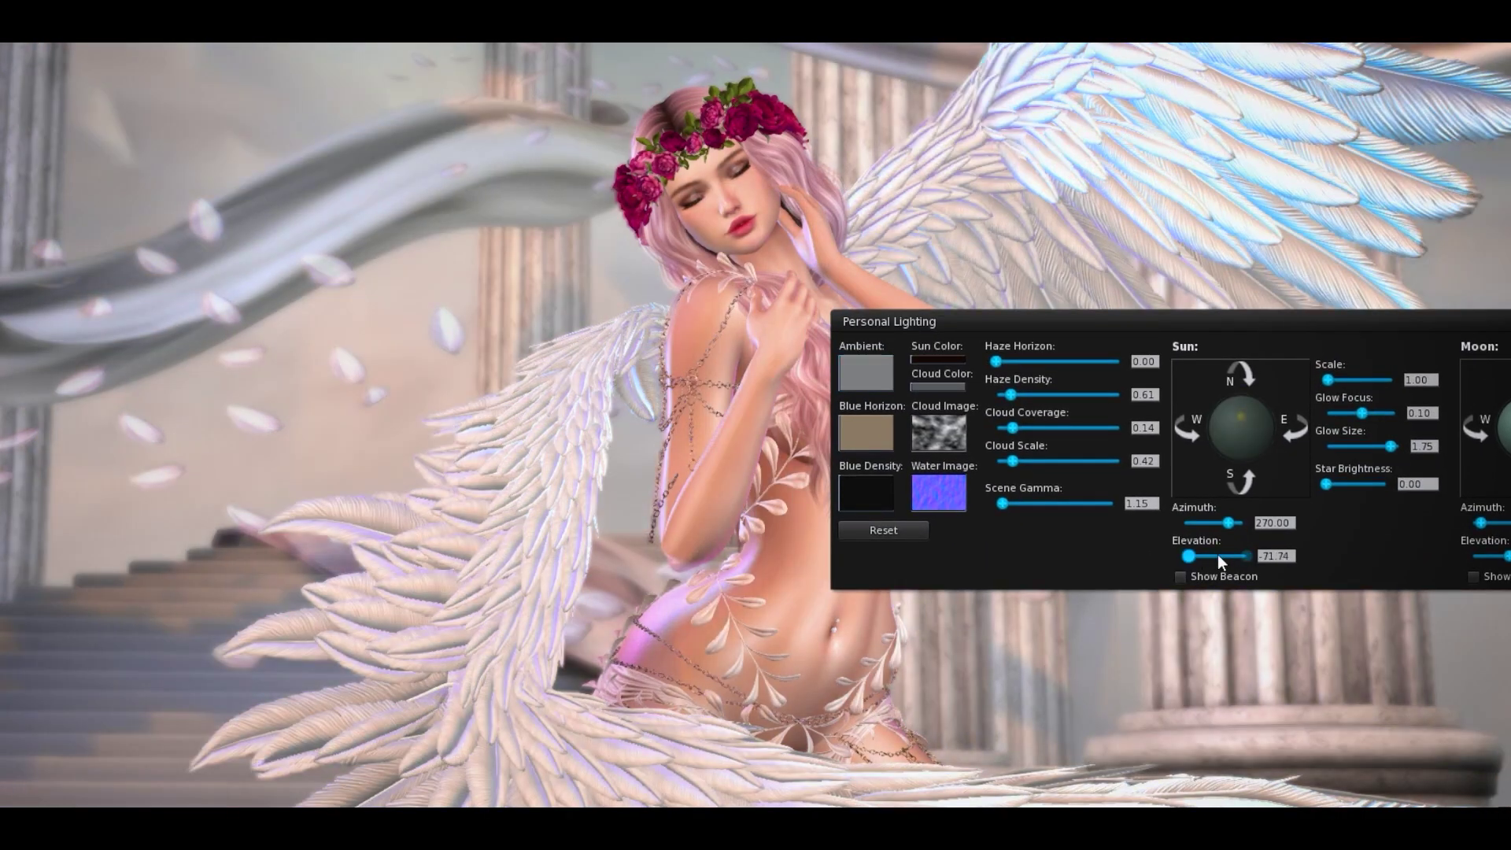
click(1216, 554)
click(1287, 554)
text(90)
click(1267, 522)
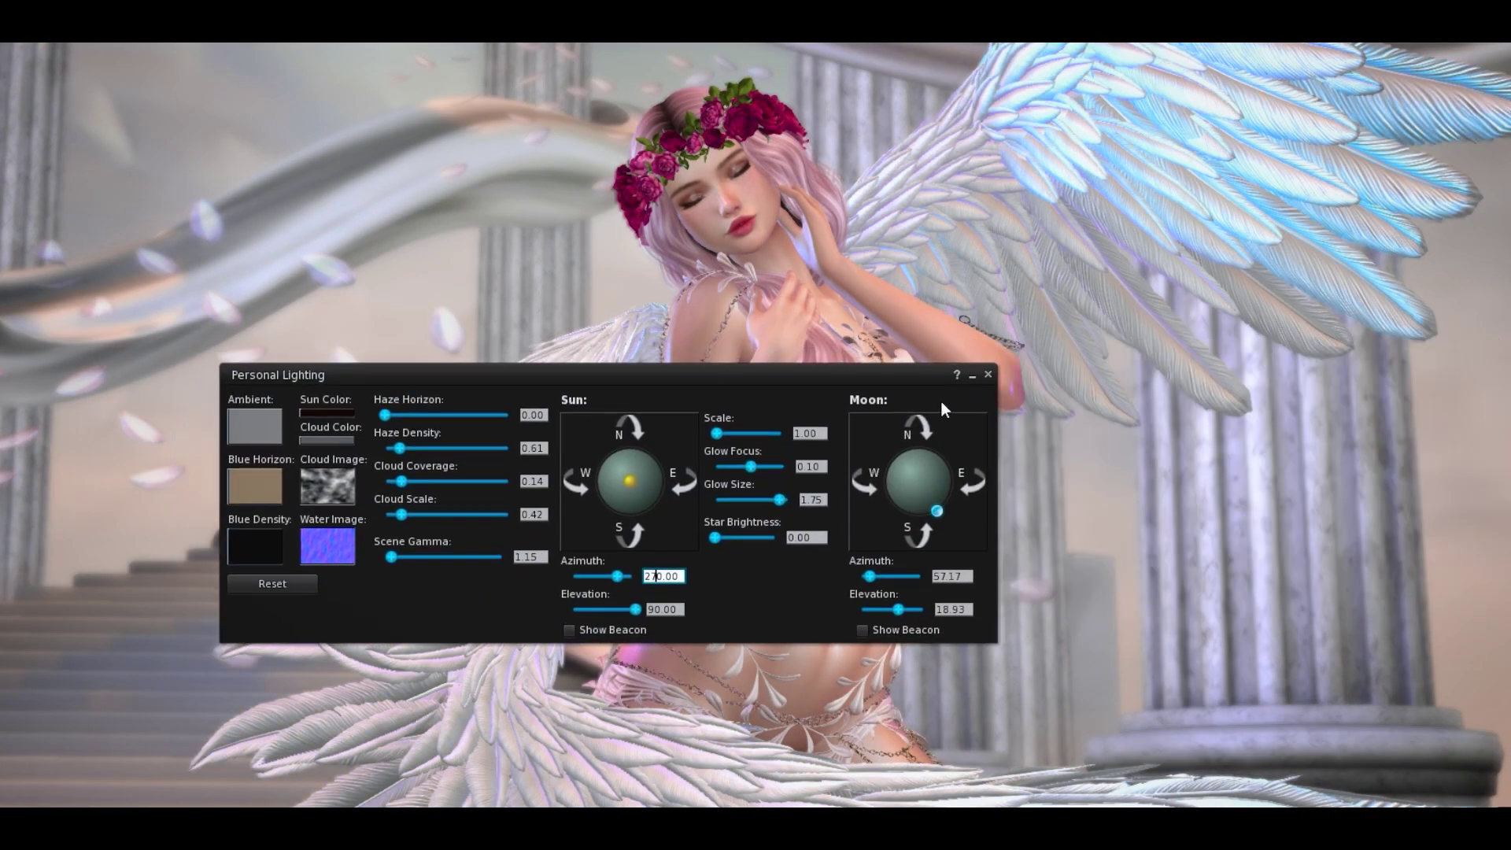
click(978, 361)
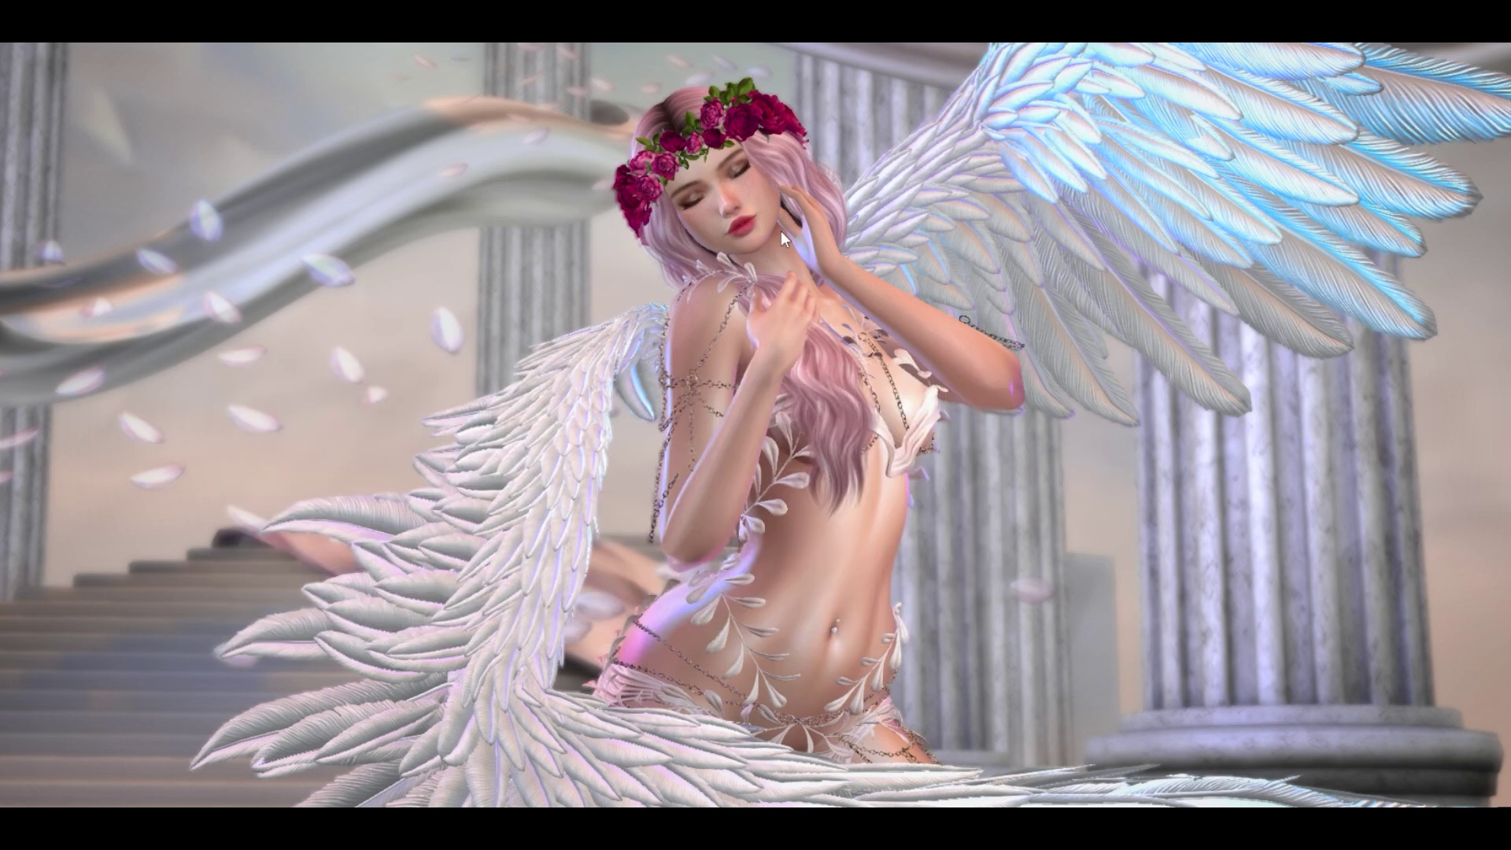
- Make the white full-bright backdrop behind the winged avatar opaque by setting its transparency to 0
right_click(505, 286)
click(497, 250)
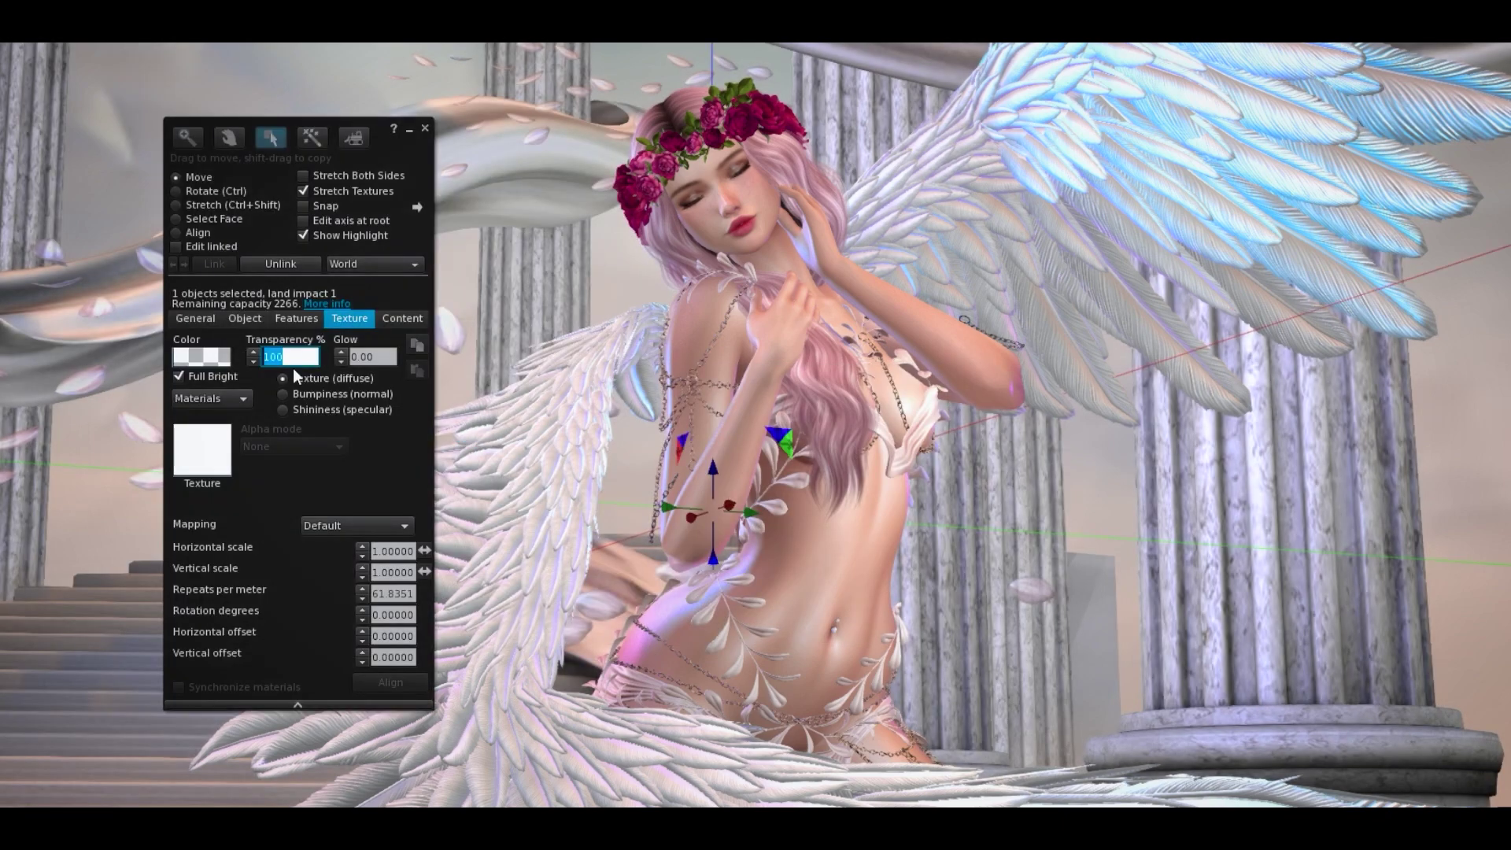
click(425, 131)
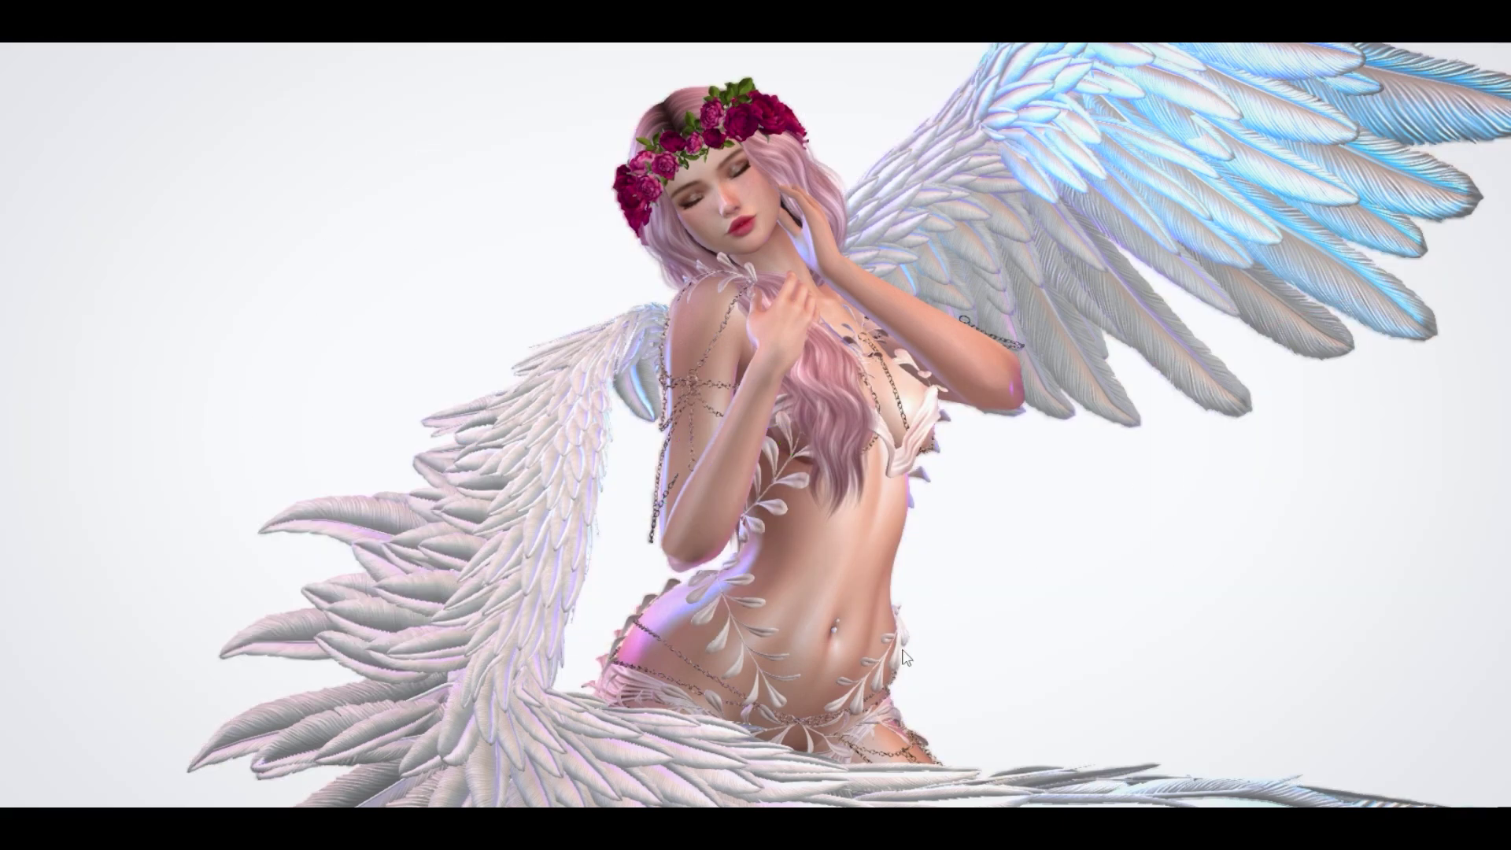
- Save a 6489 x 3437 PNG snapshot of the avatar on the white backdrop to the Photos folder under the base name Snapshot1
key(ctrl+shift+s)
drag(541, 398, 664, 229)
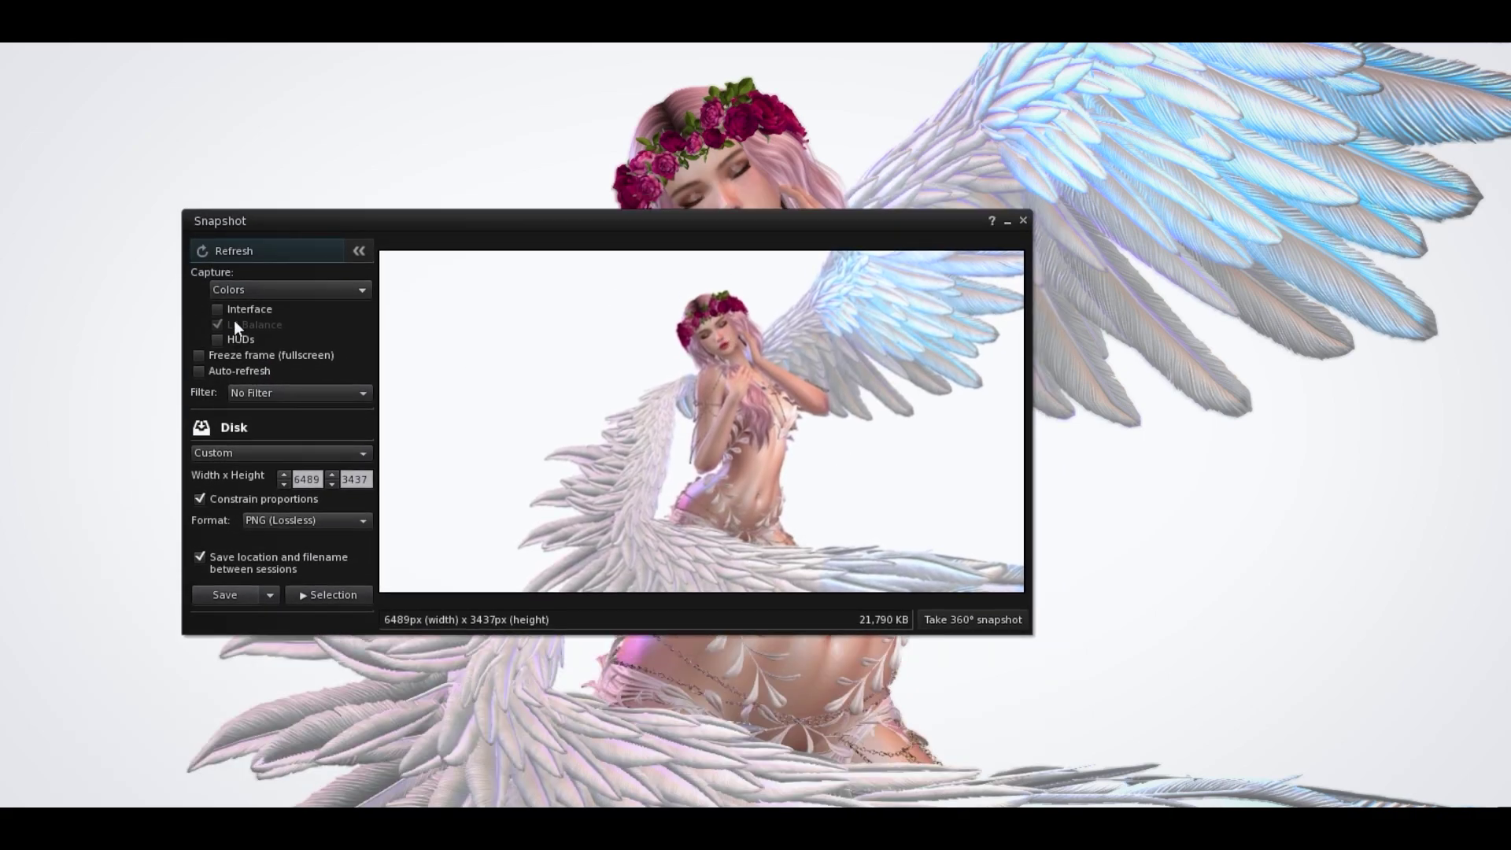
click(266, 596)
click(236, 626)
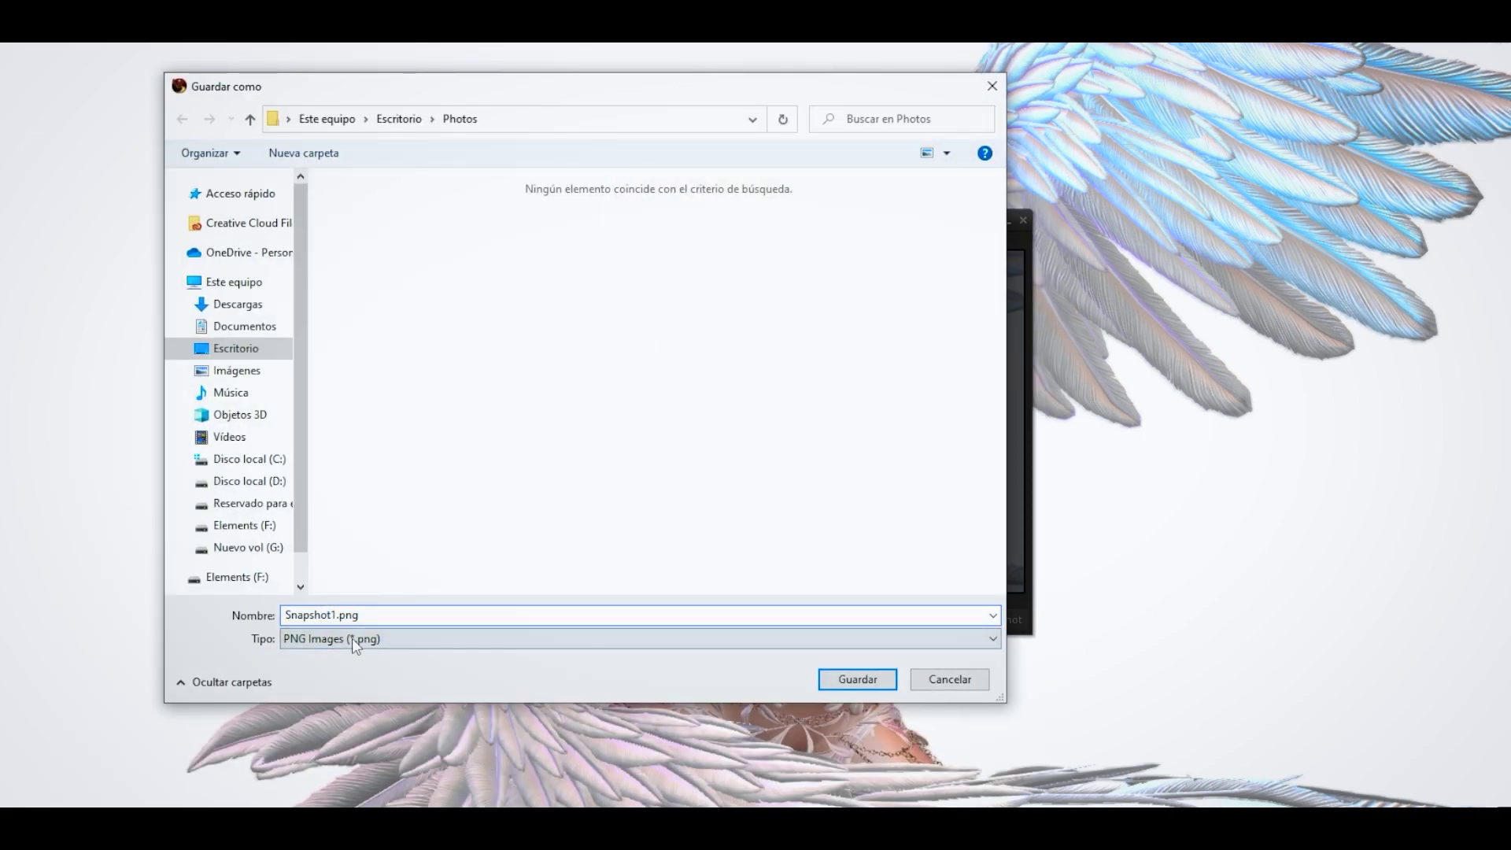
drag(337, 615, 314, 615)
key(Return)
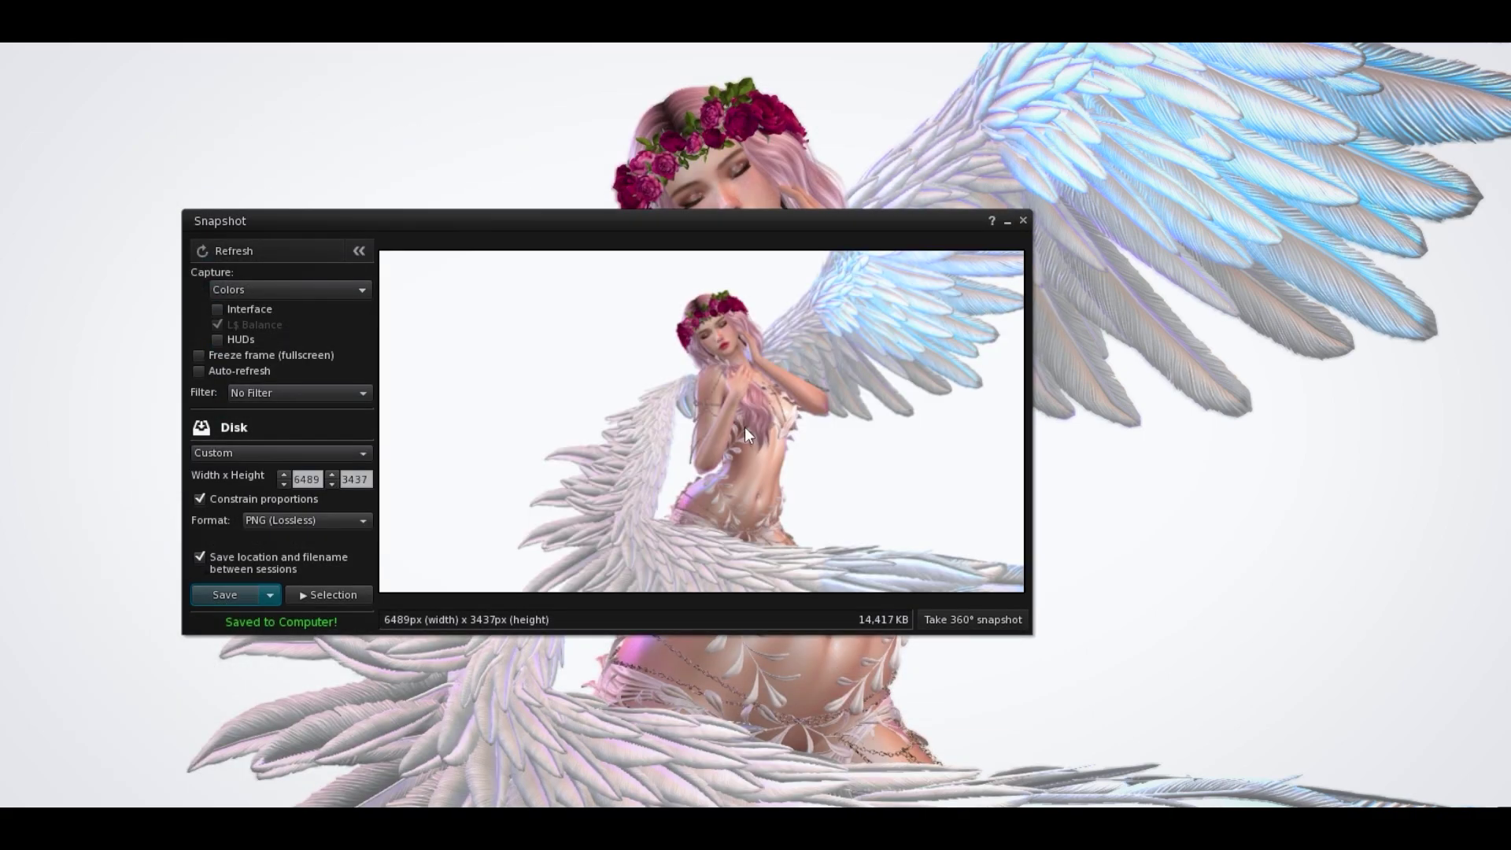
click(1023, 222)
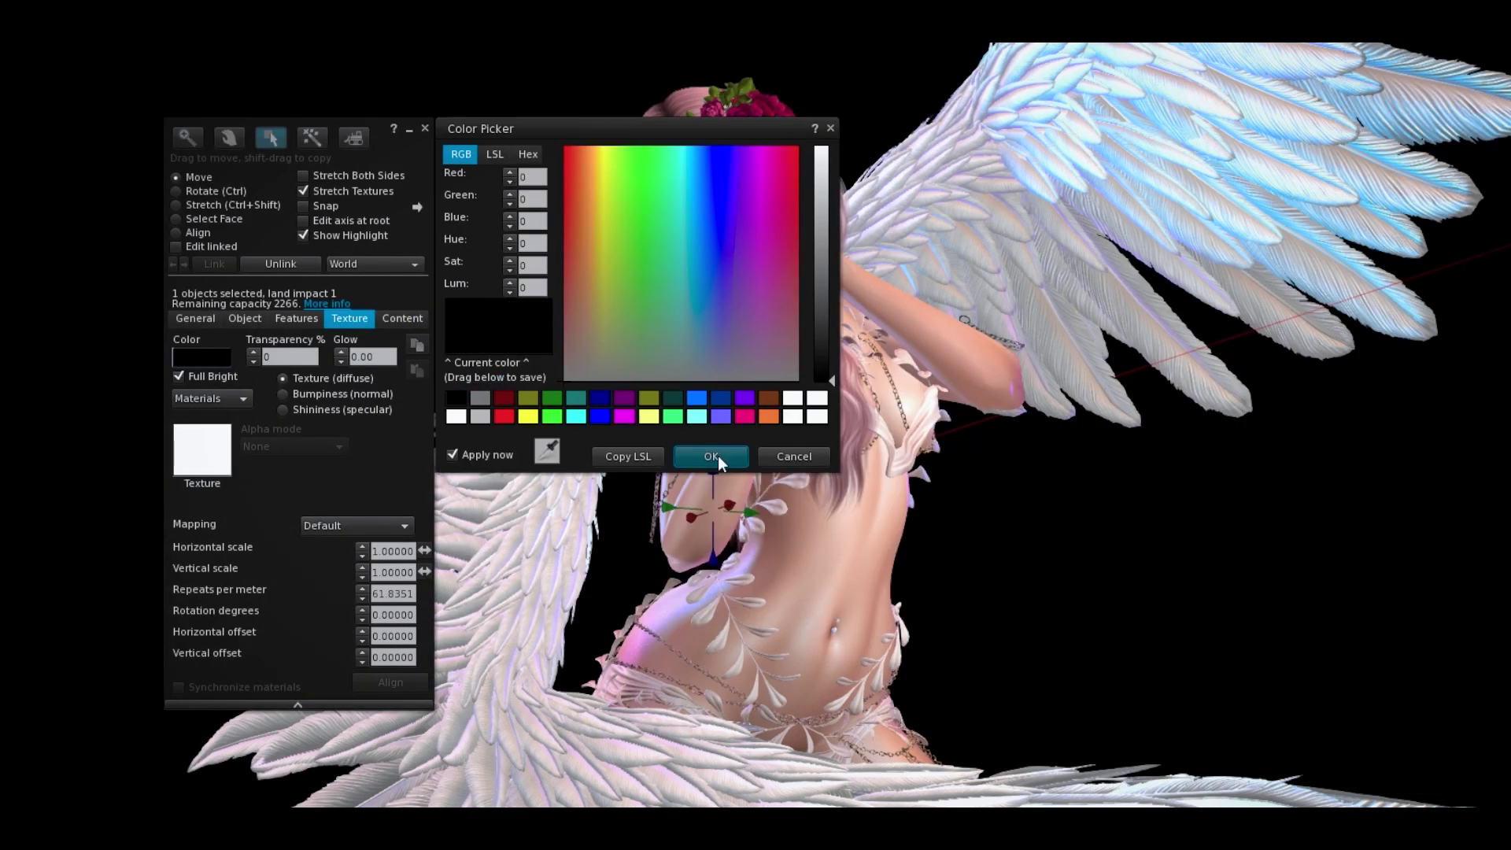
- Color the backdrop black and save a second snapshot of the avatar with the same framing and size
click(715, 449)
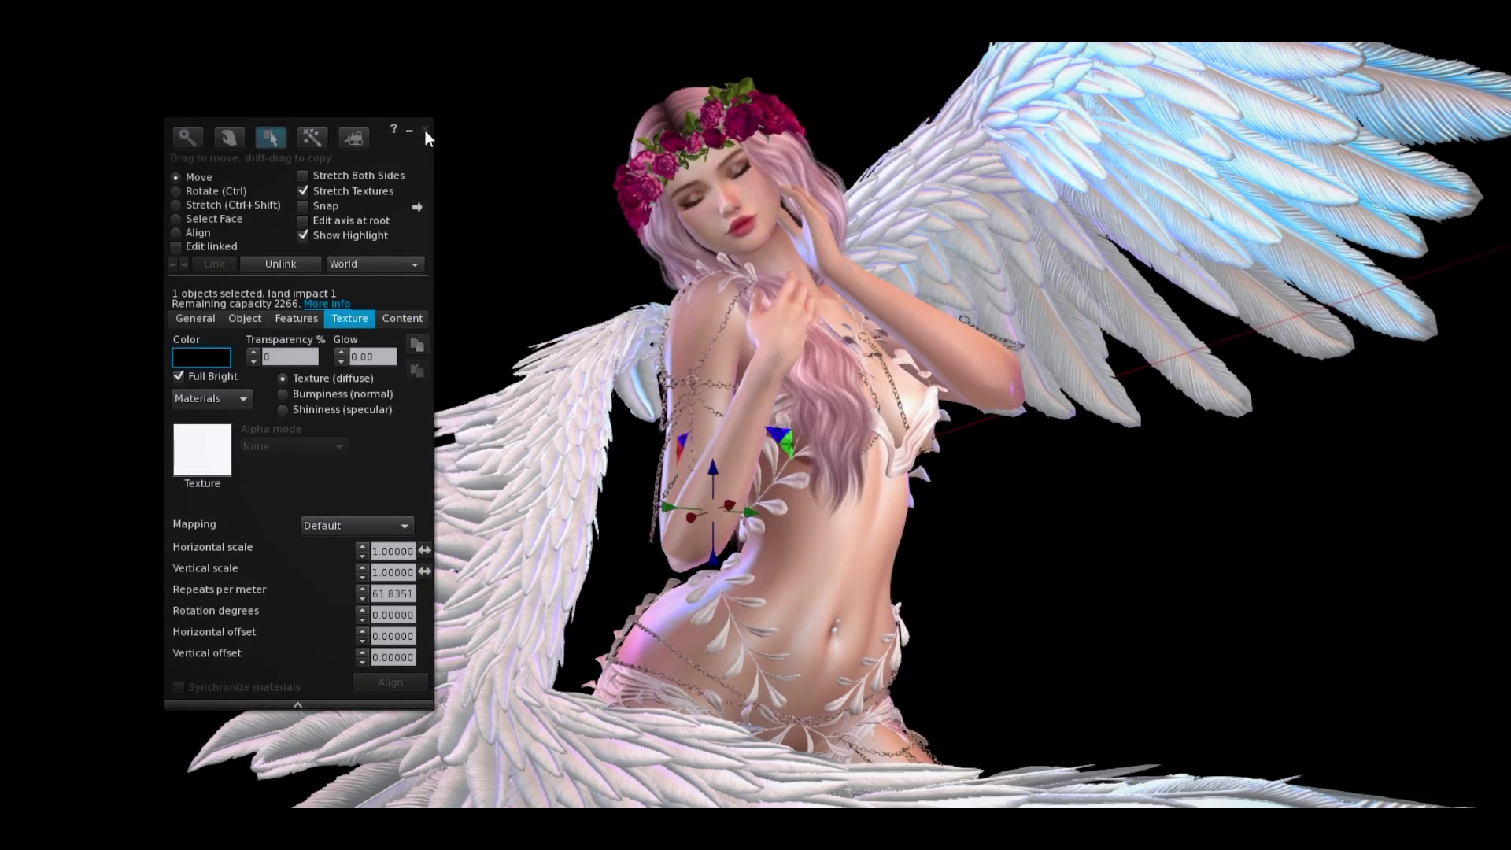
click(424, 131)
key(ctrl+shift+s)
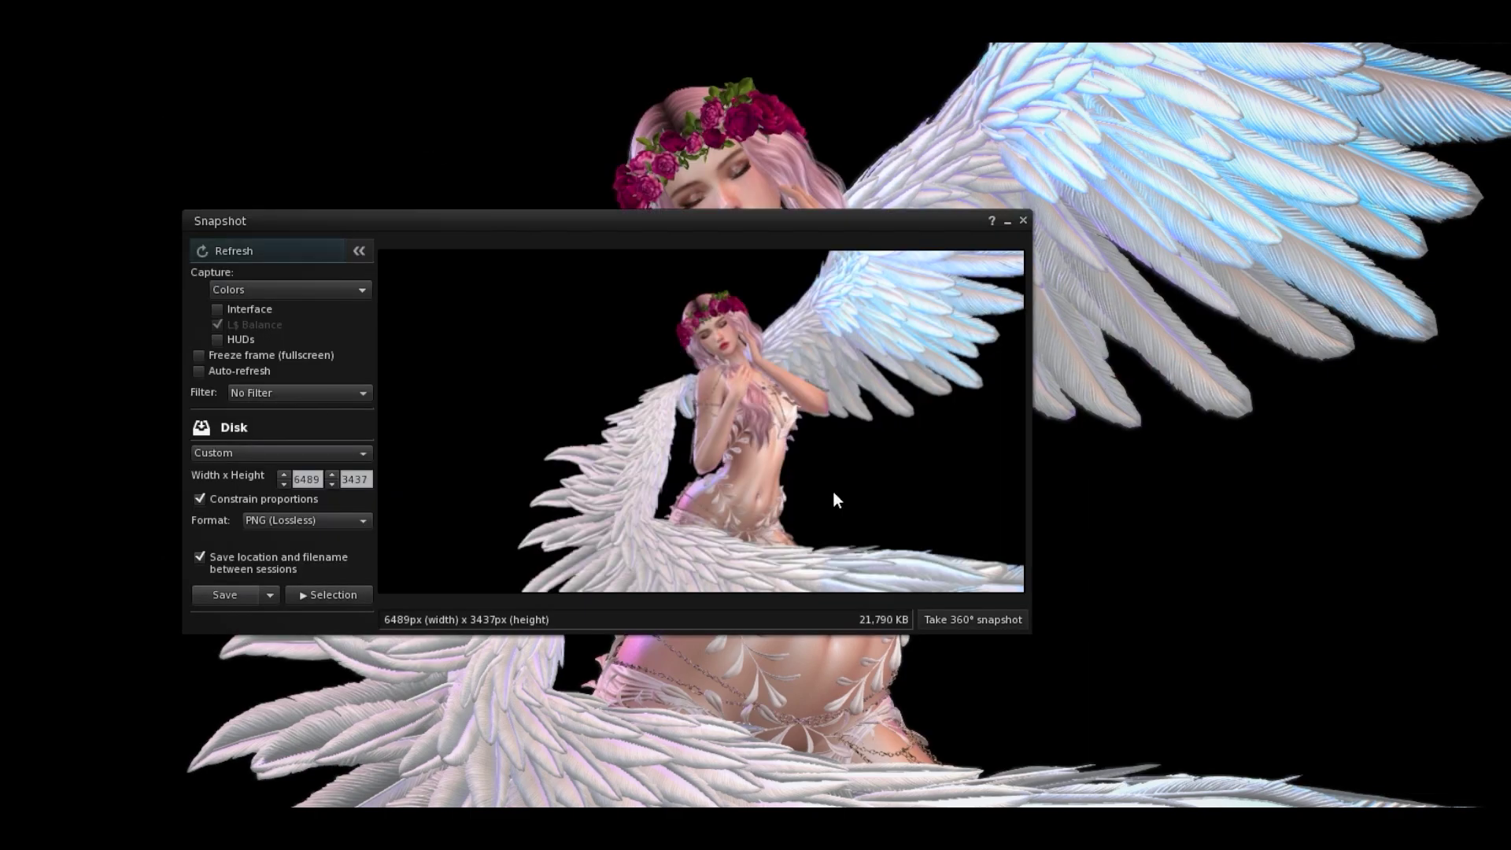
click(258, 594)
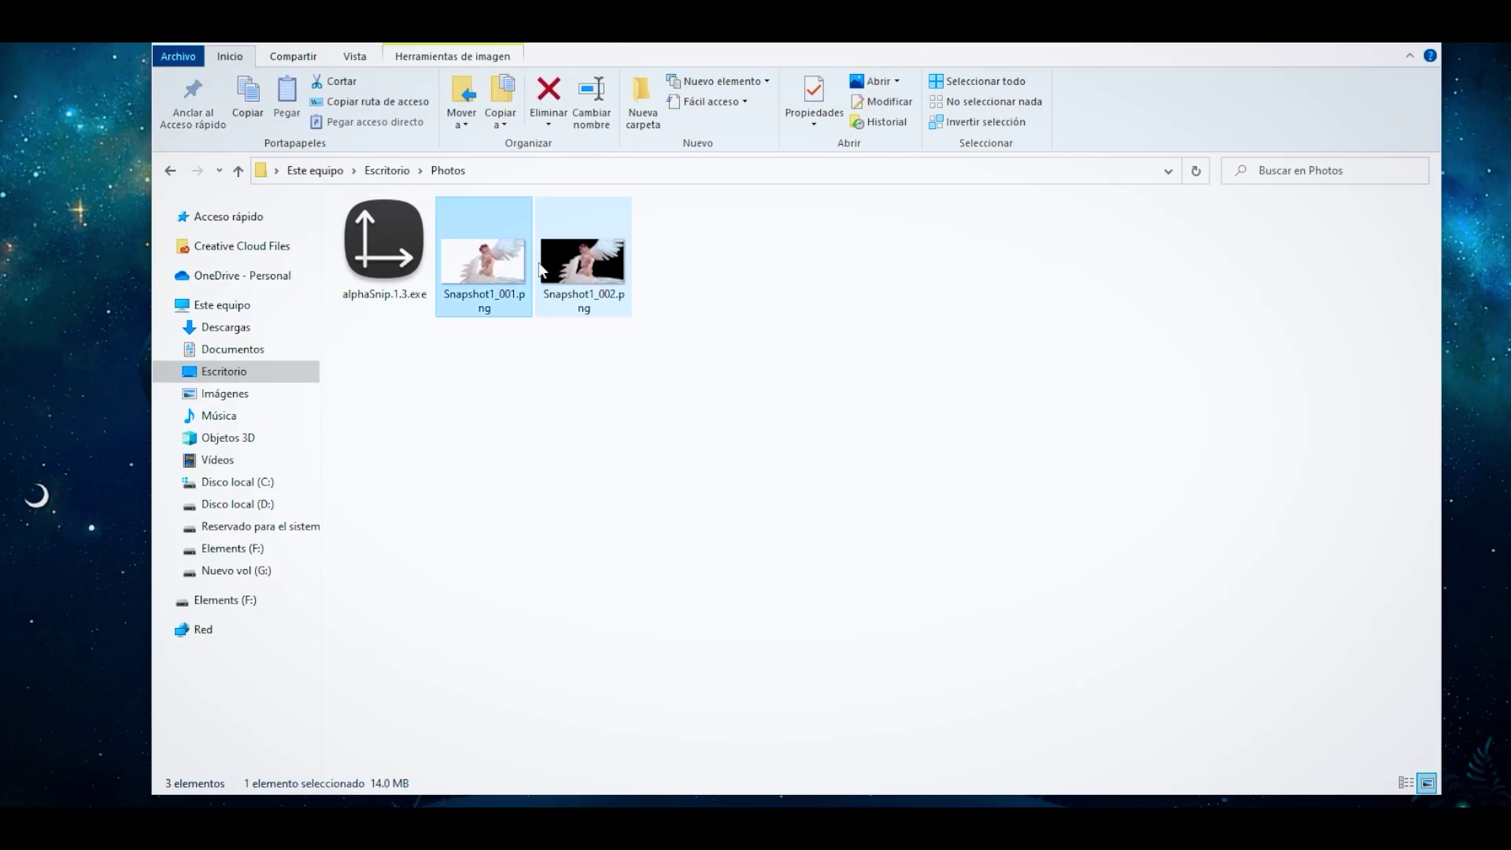
- Run alphaSnip.1.3.exe in the Photos folder with the skip option for mismatches, and open the generated diff_Snapshot1_001.png
click(375, 252)
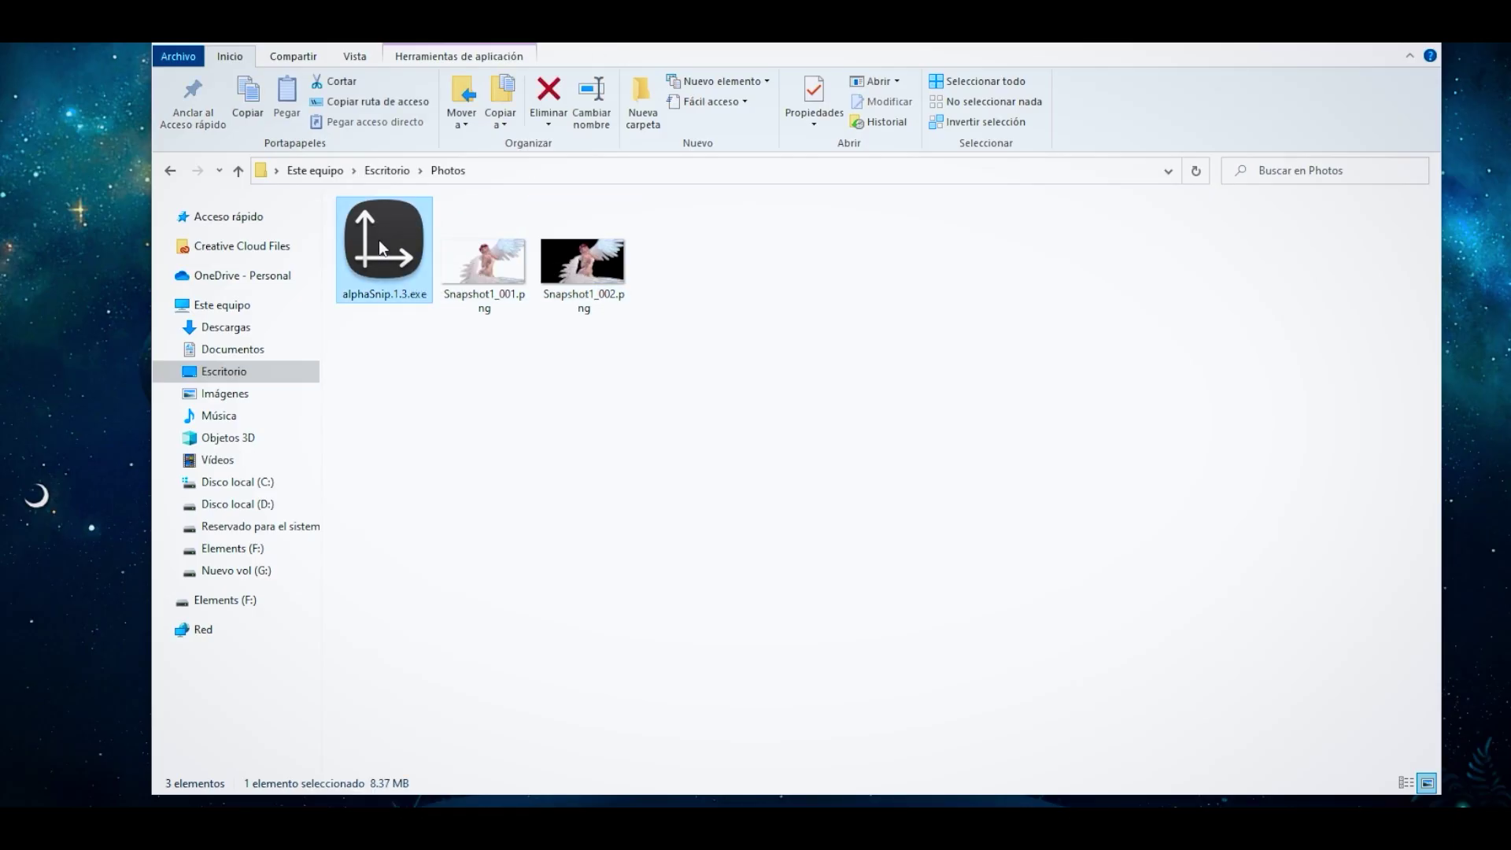
double_click(380, 248)
click(740, 438)
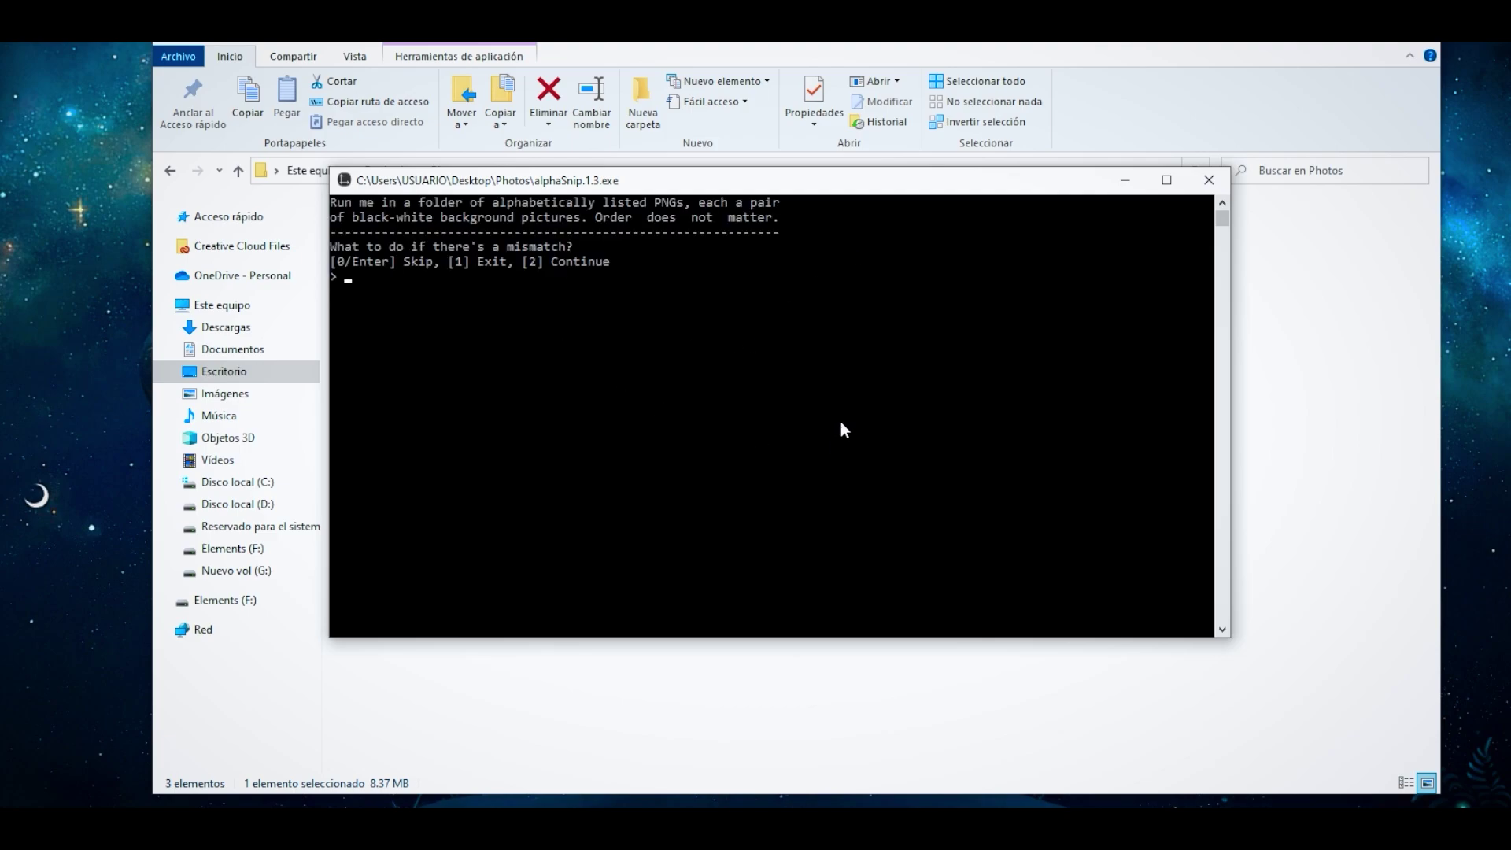
key(Return)
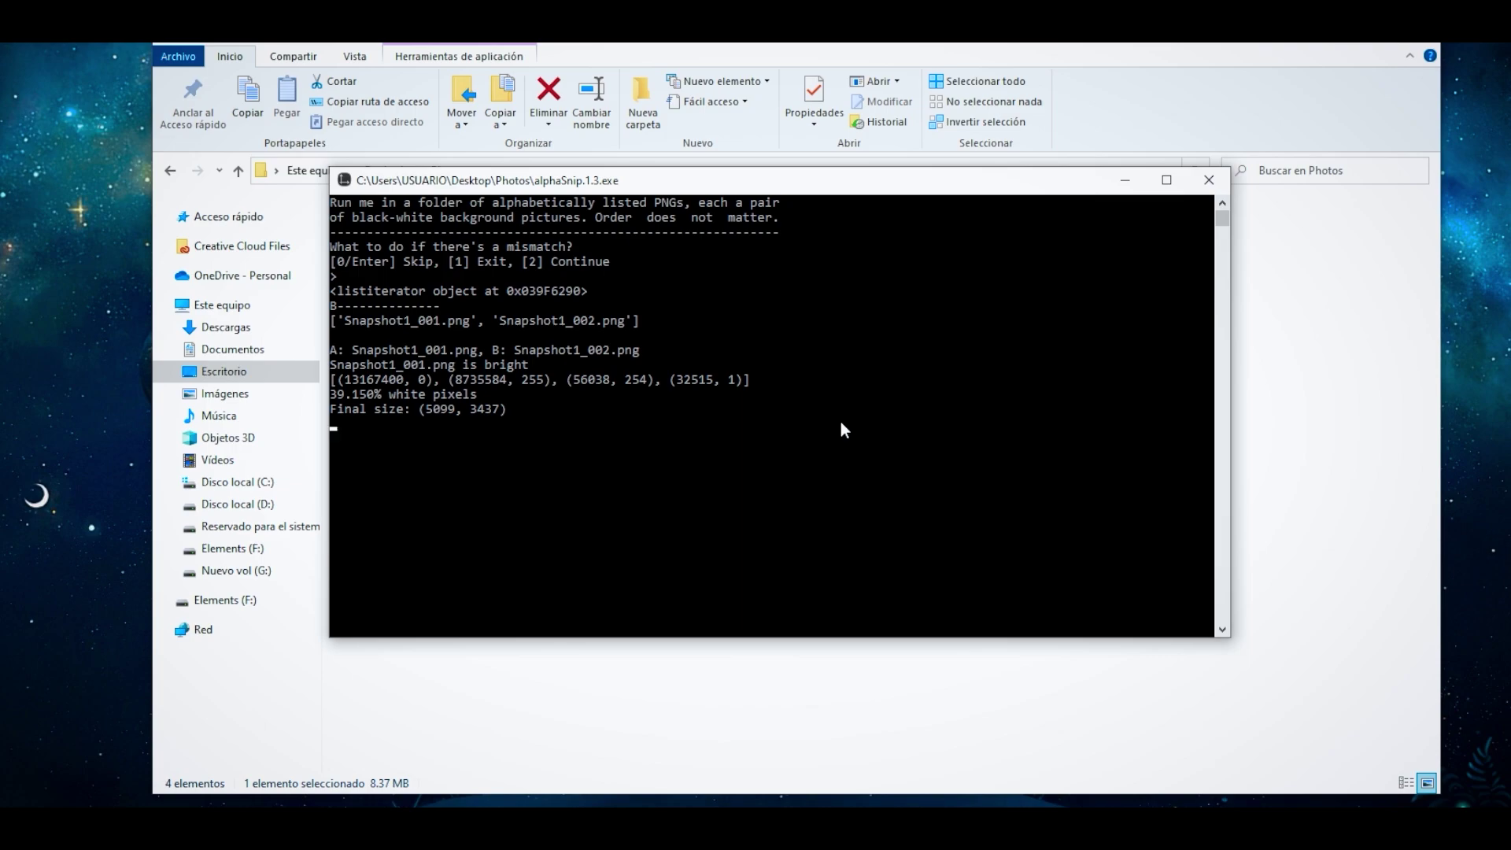
click(1208, 180)
click(484, 260)
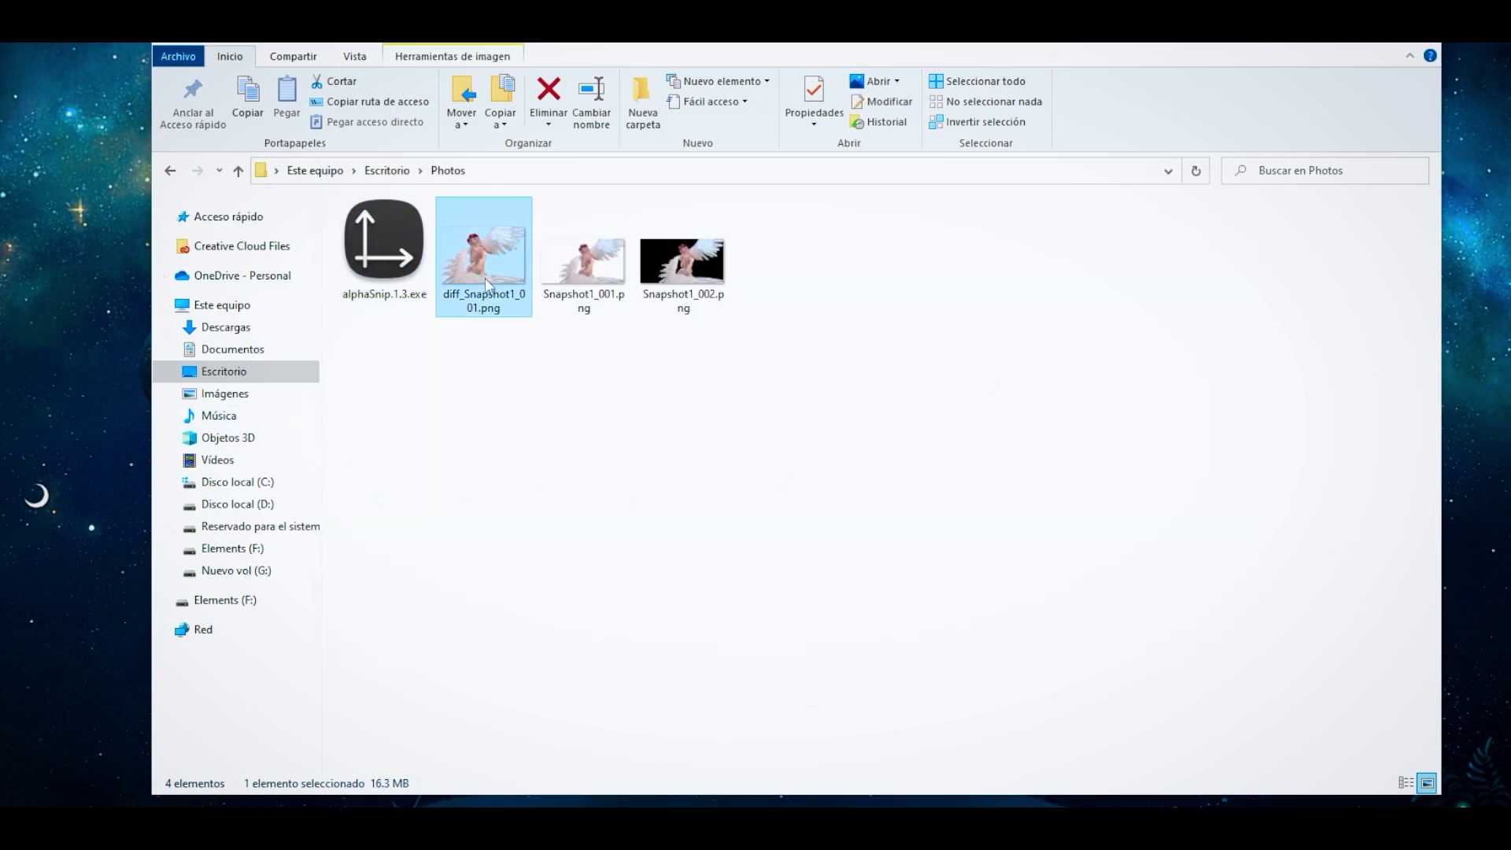
double_click(484, 259)
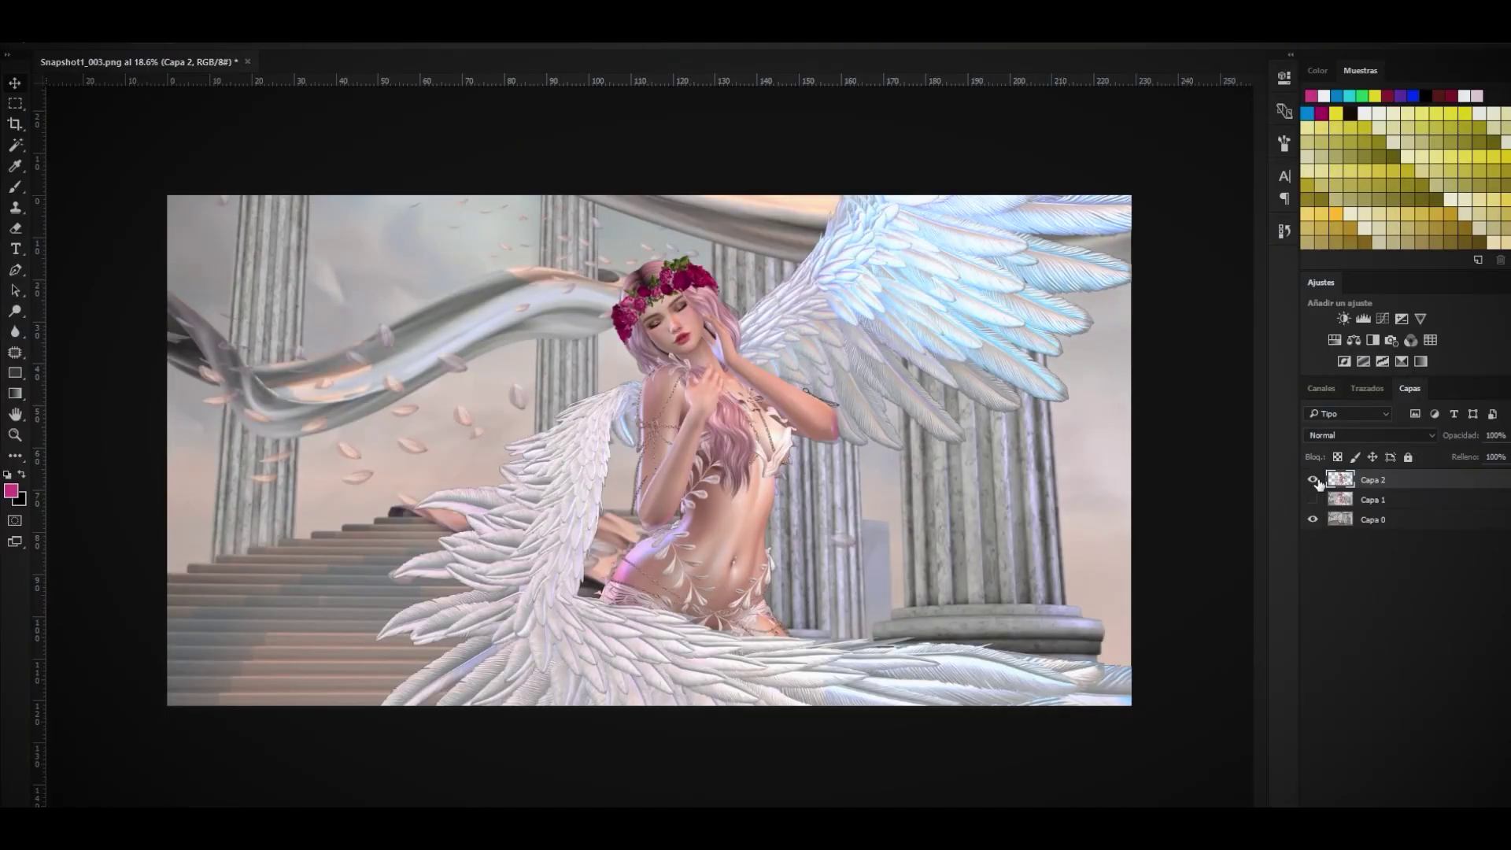
- In Photoshop, toggle the visibility of Capa 2 and Capa 1 to compare the cutout, the original snapshot and the empty background
click(1318, 481)
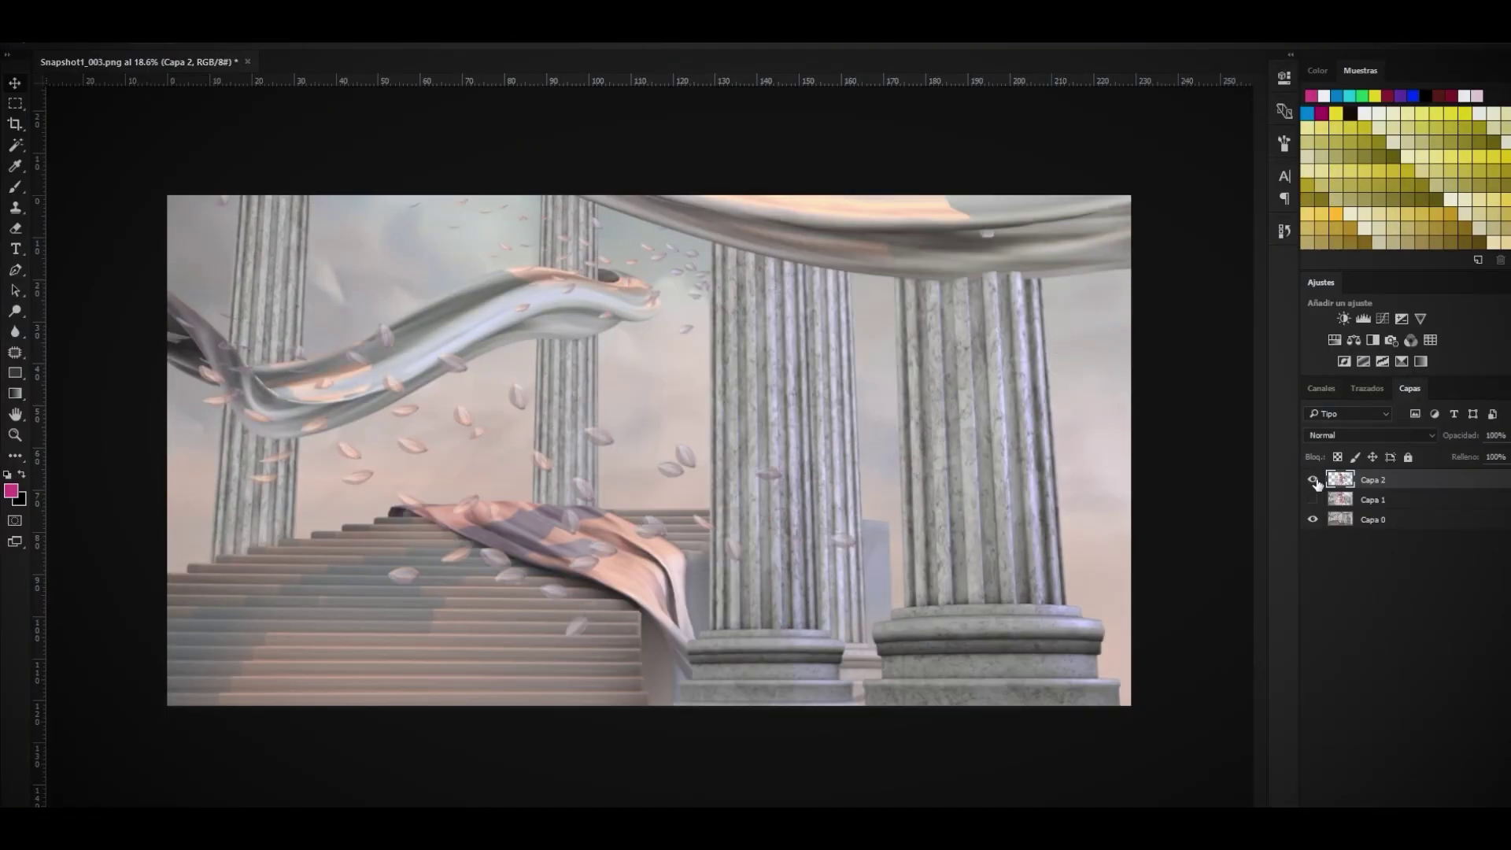
click(1318, 482)
click(1318, 482)
click(1313, 499)
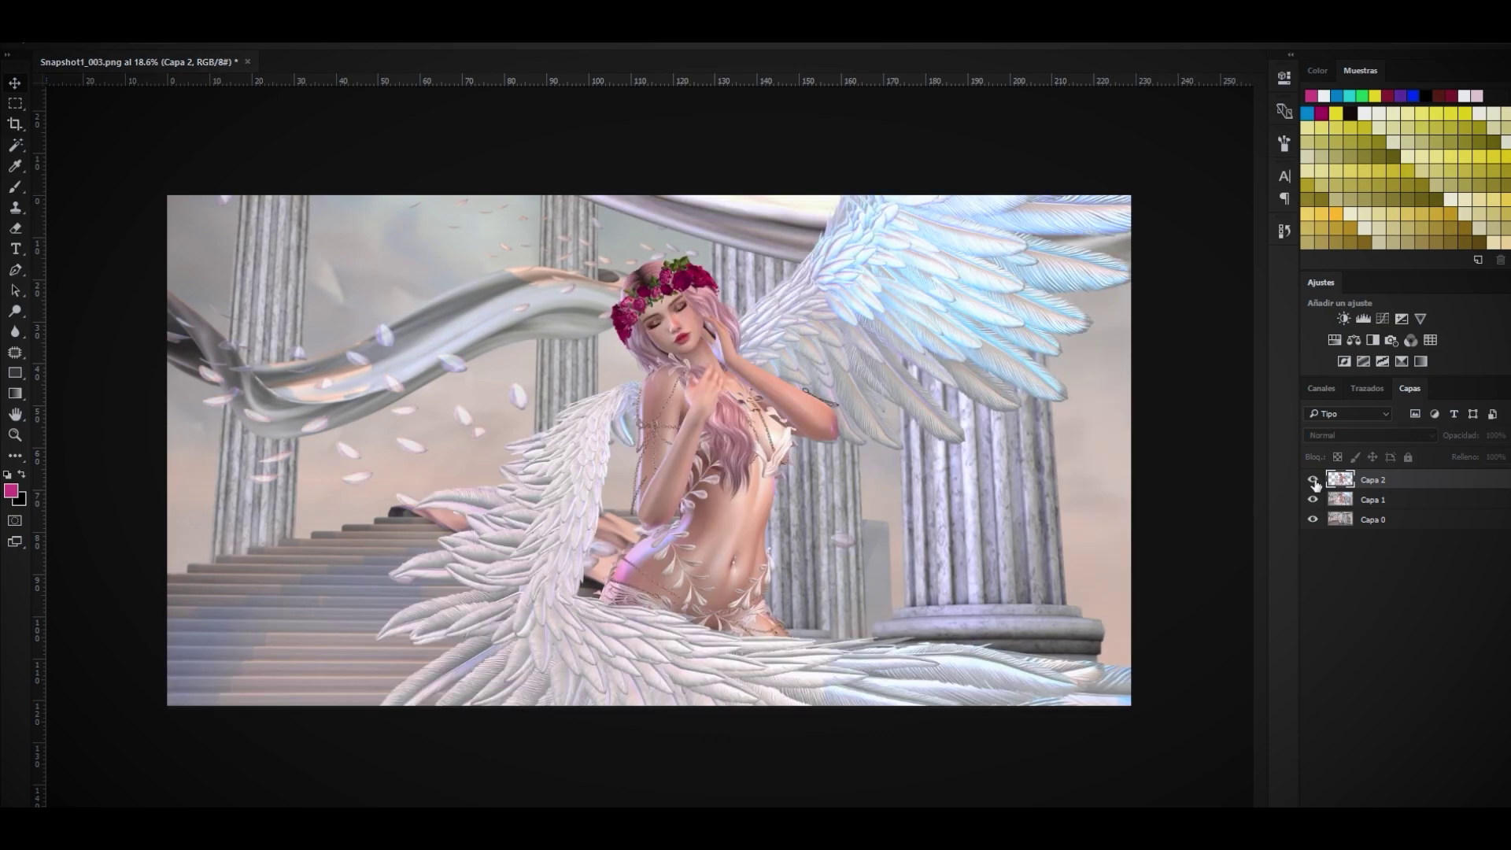
click(1314, 481)
click(1312, 480)
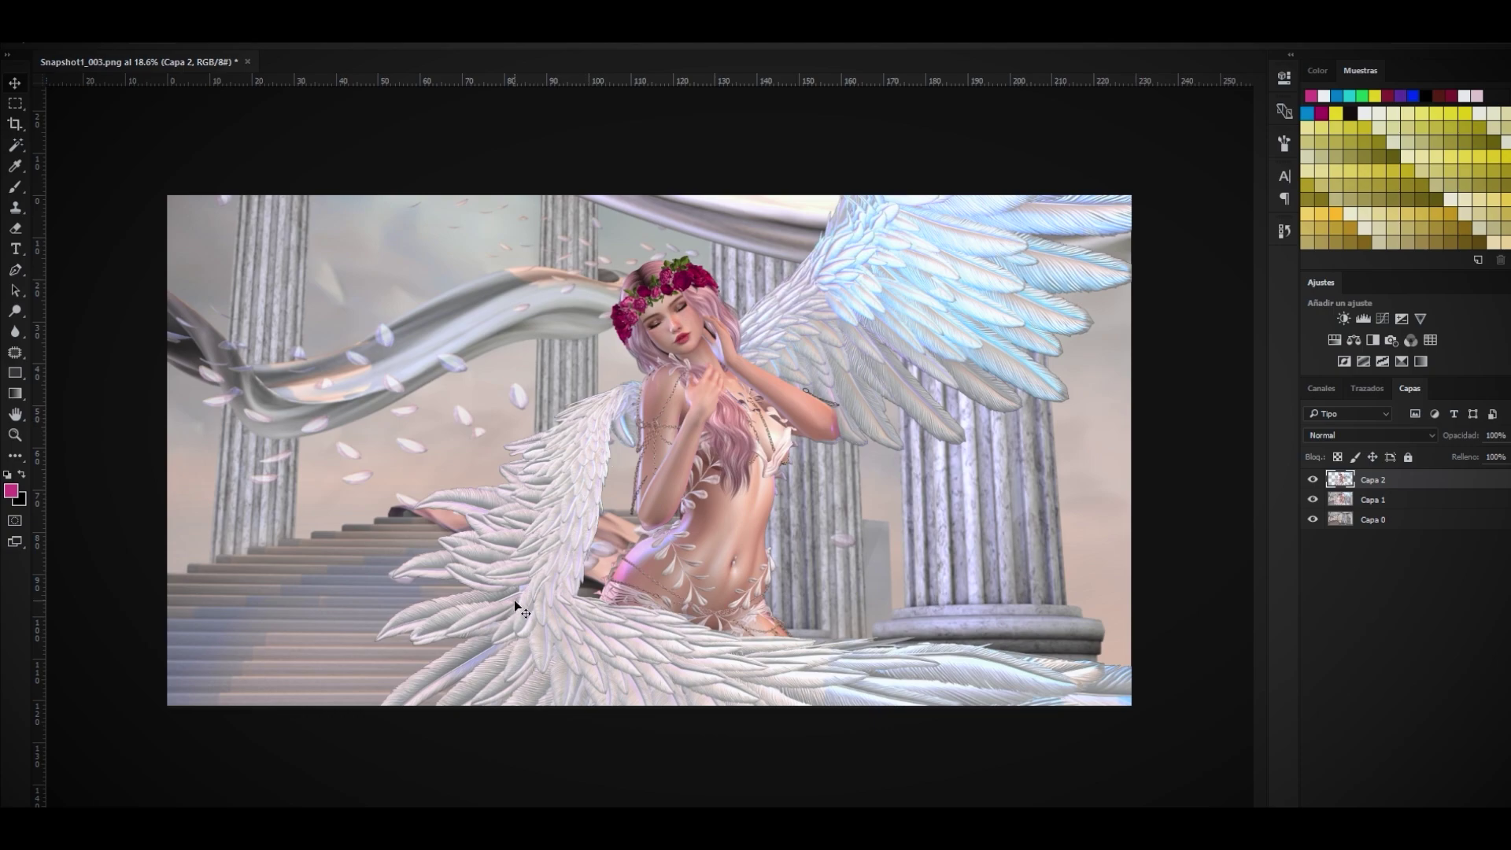
click(1313, 500)
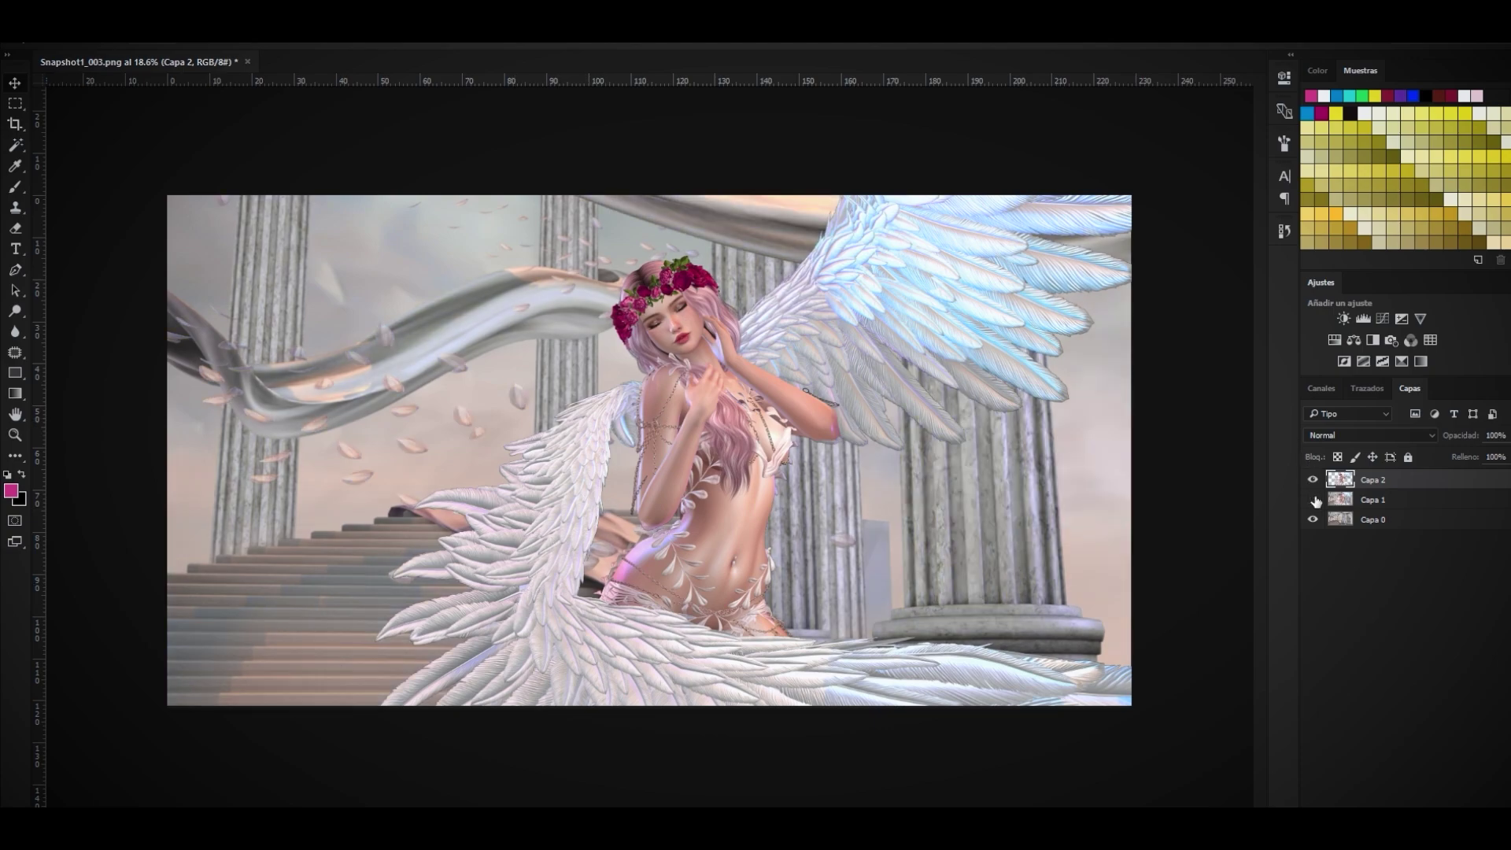
click(1314, 499)
click(1313, 500)
click(1313, 500)
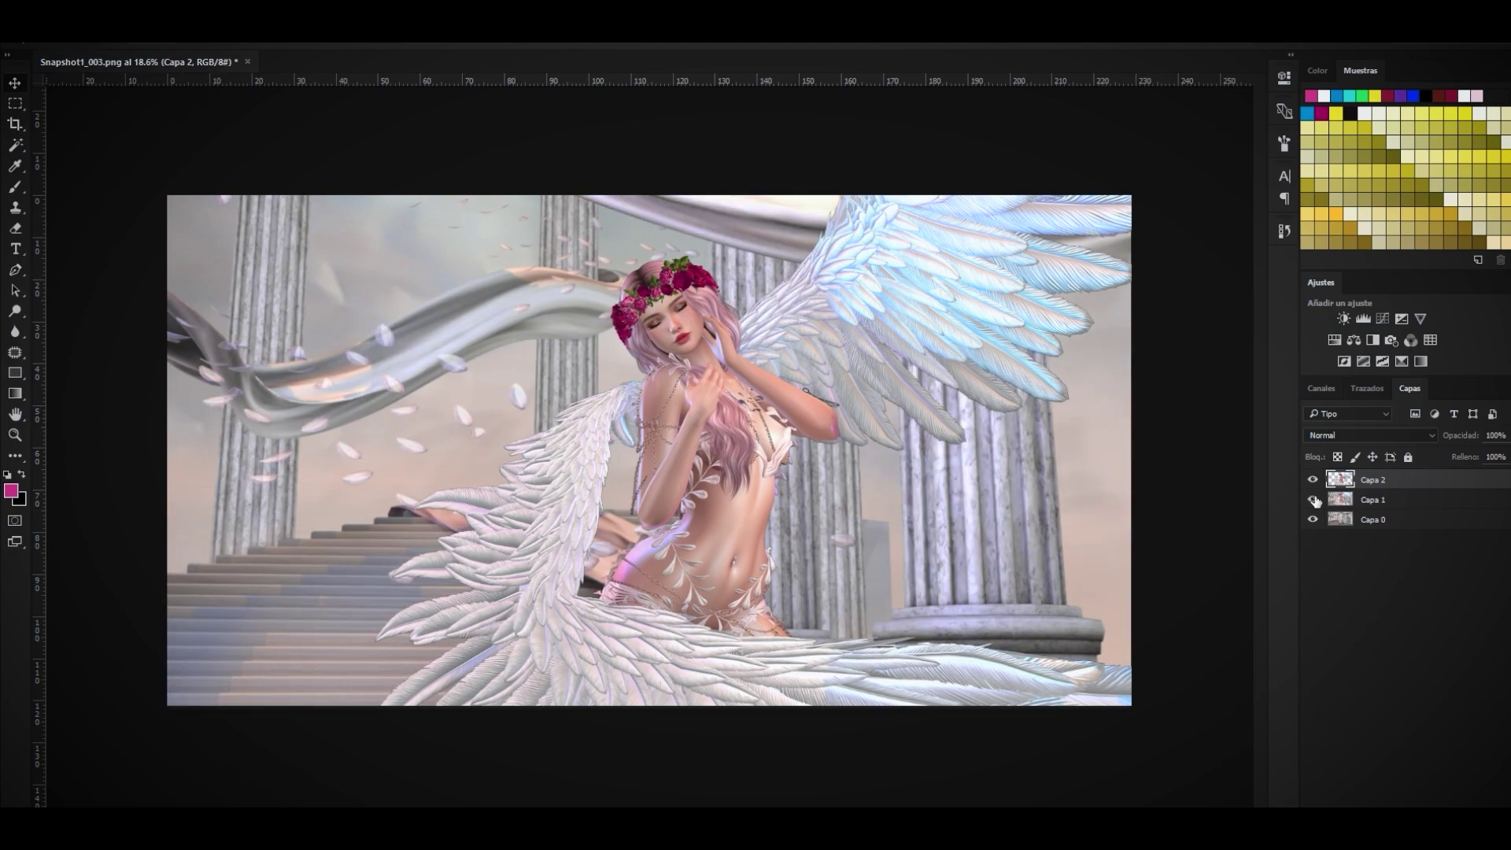
click(1313, 499)
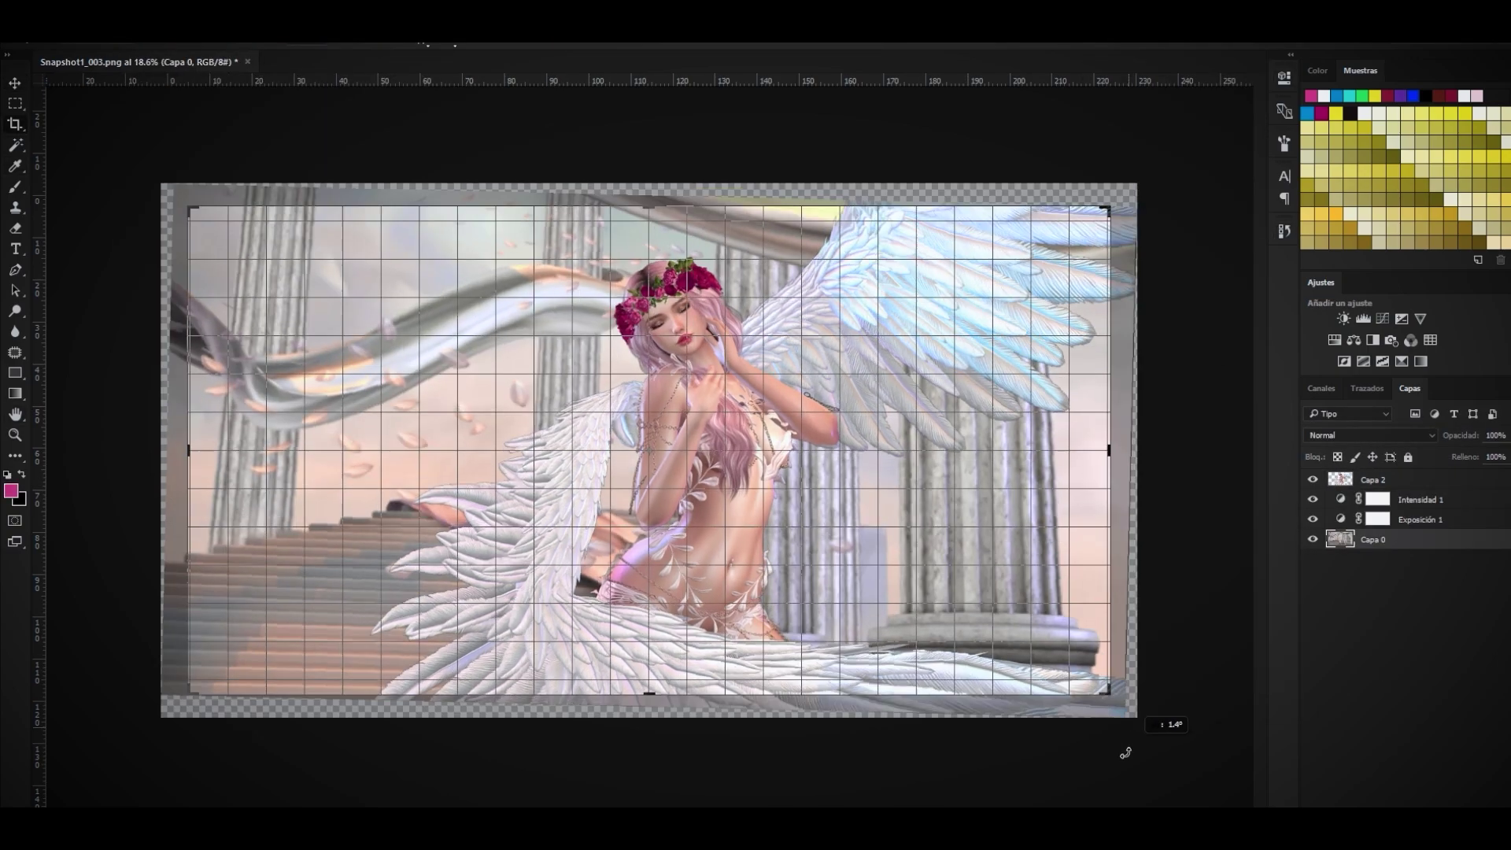
- Crop the composite tighter around the avatar and set the Capa 3 layer's saturation to +54 in Camera Raw
drag(1133, 452, 1005, 453)
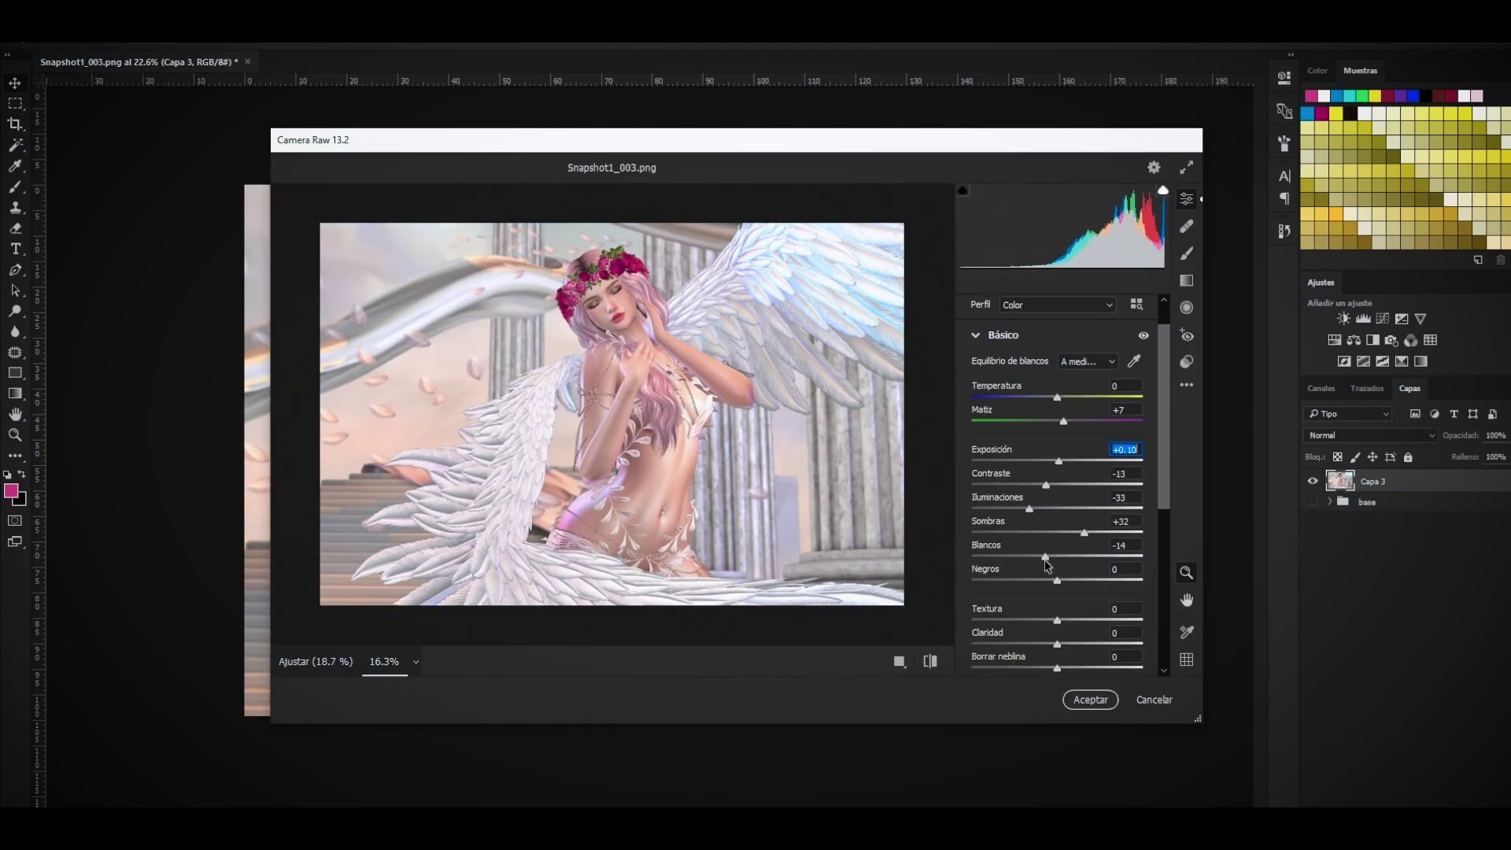
scroll(1054, 441, down, 3)
drag(1082, 580, 1103, 580)
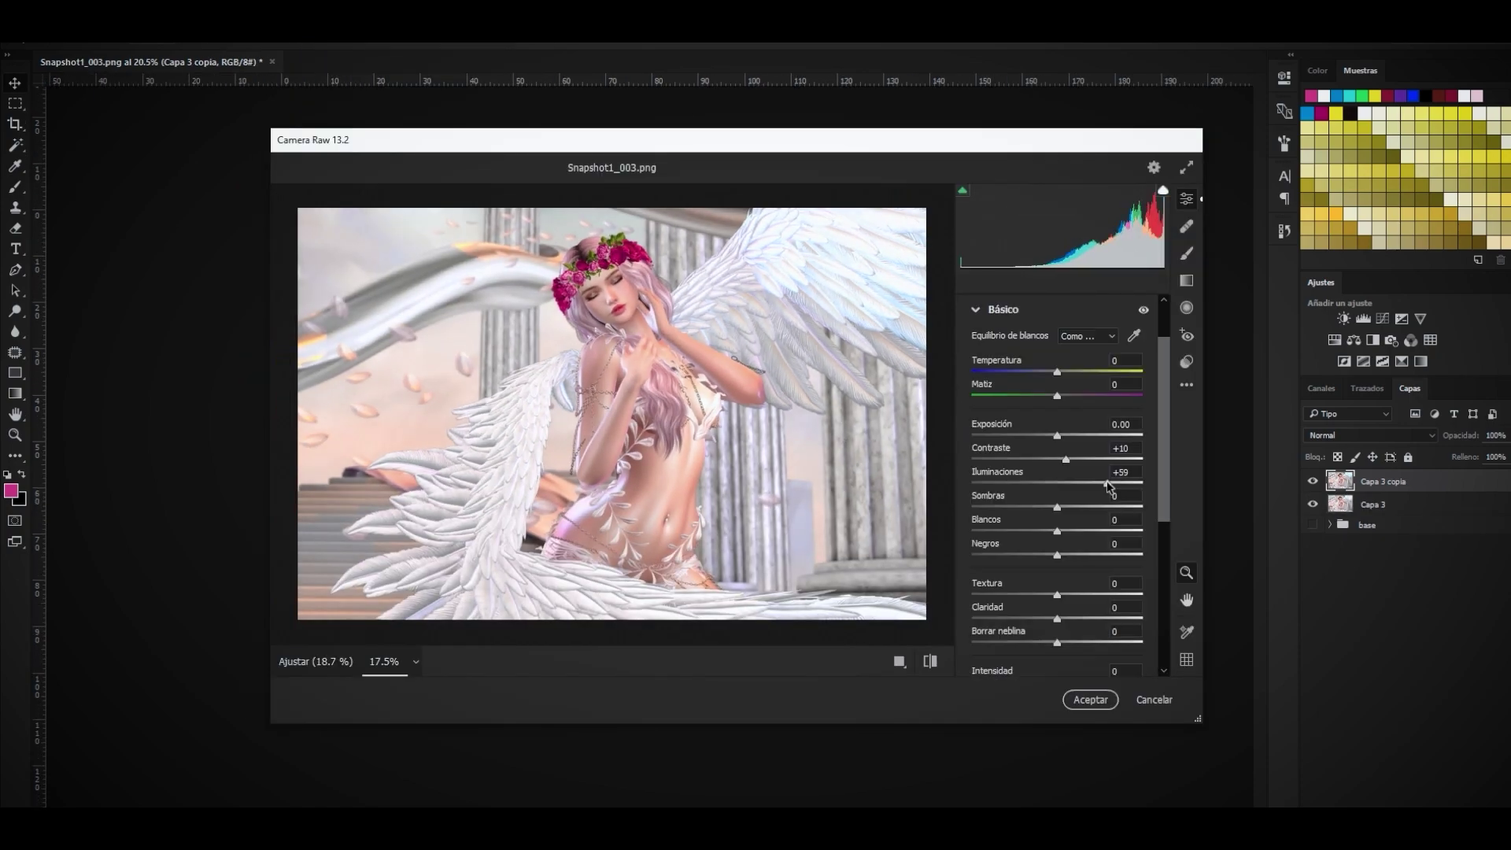
- Apply Camera Raw to the Capa 3 copia layer with the oranges hue set to -7 in the color mixer
drag(1057, 543, 1045, 546)
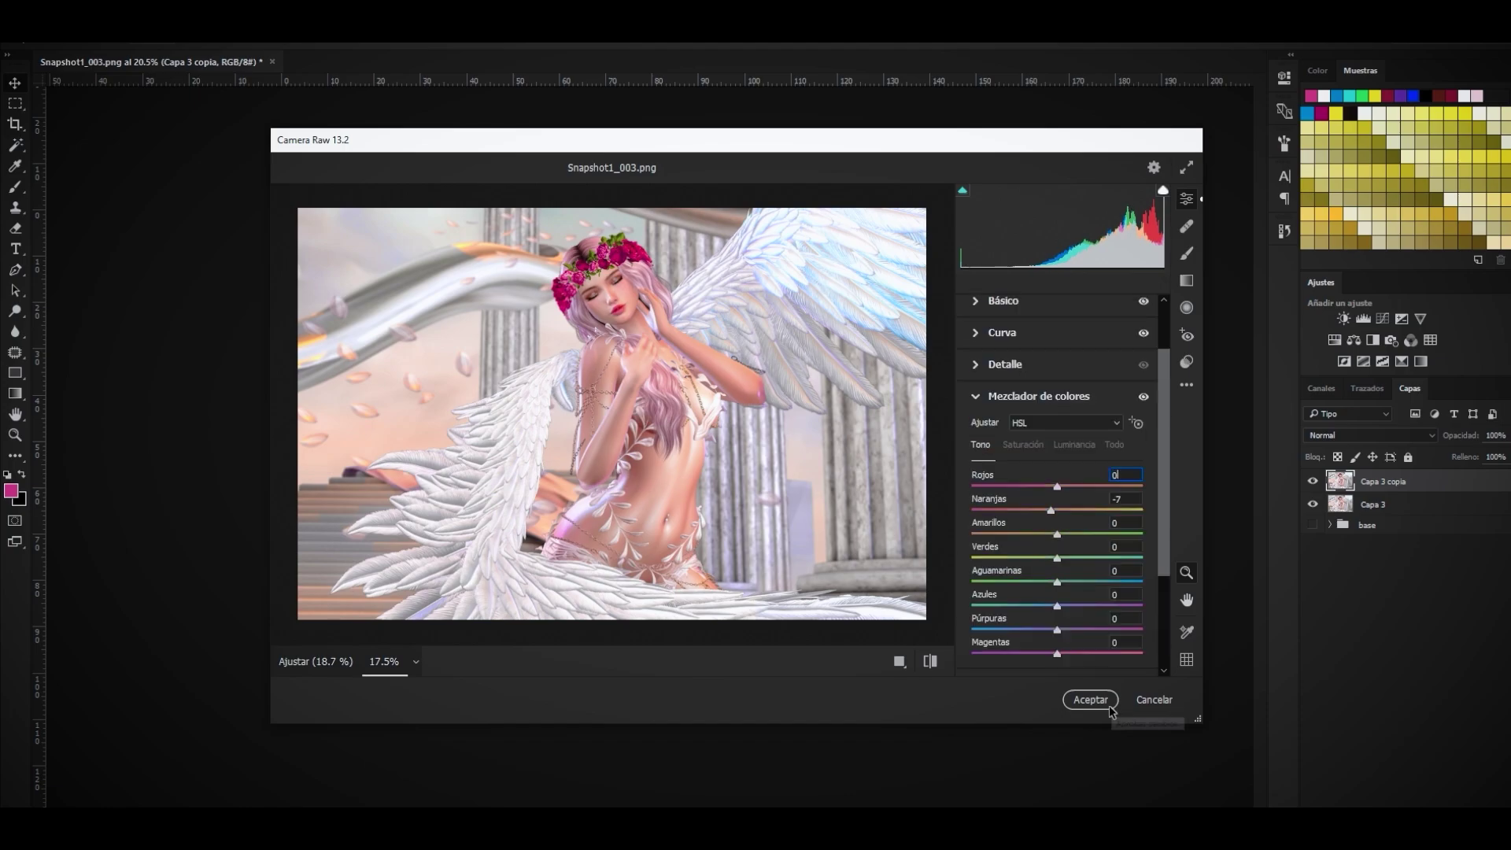
click(1109, 706)
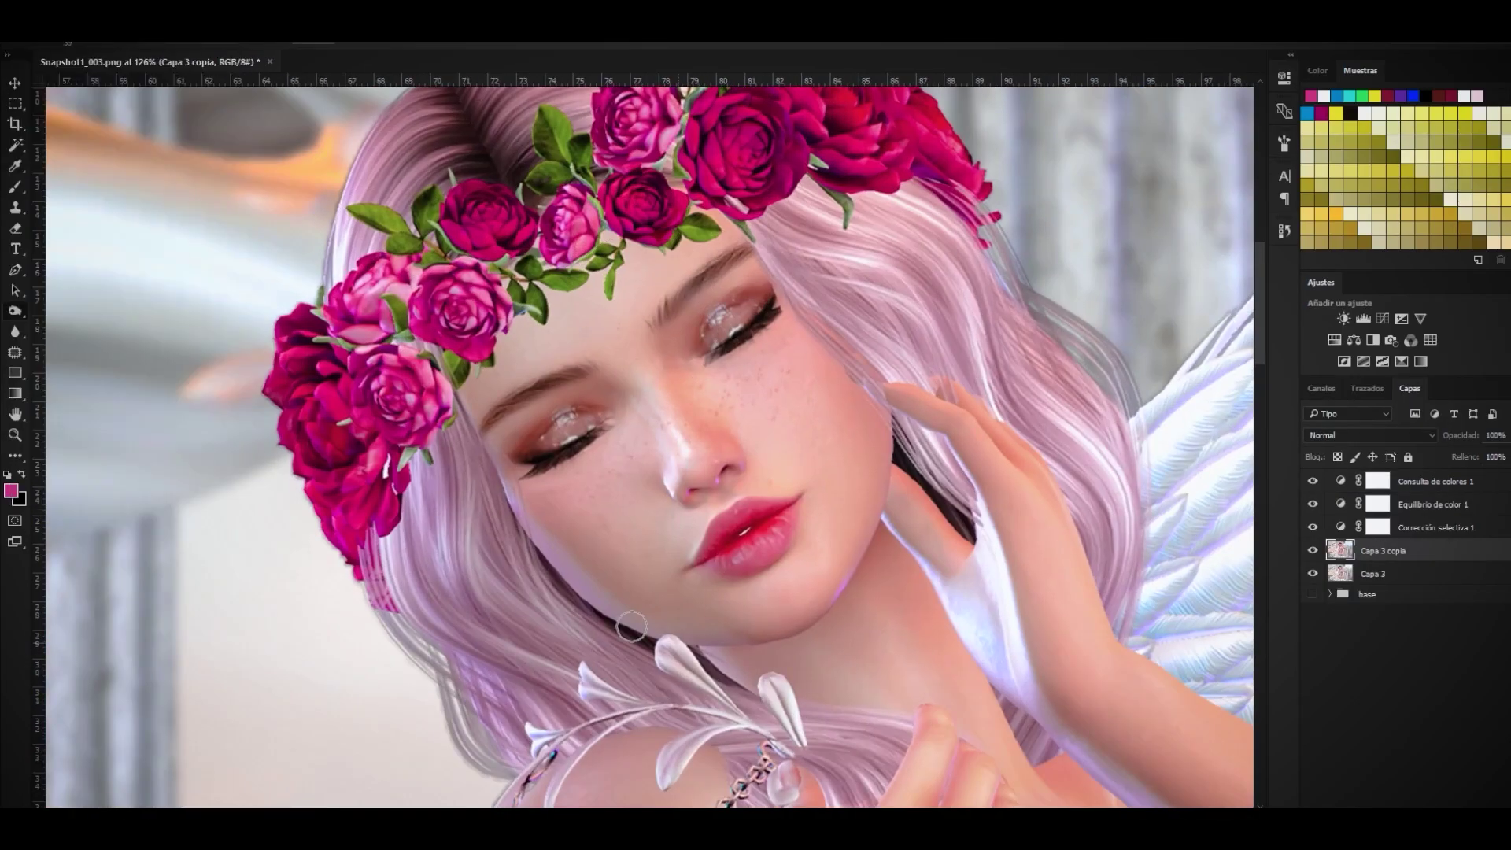
scroll(630, 299, down, 10)
scroll(629, 299, up, 10)
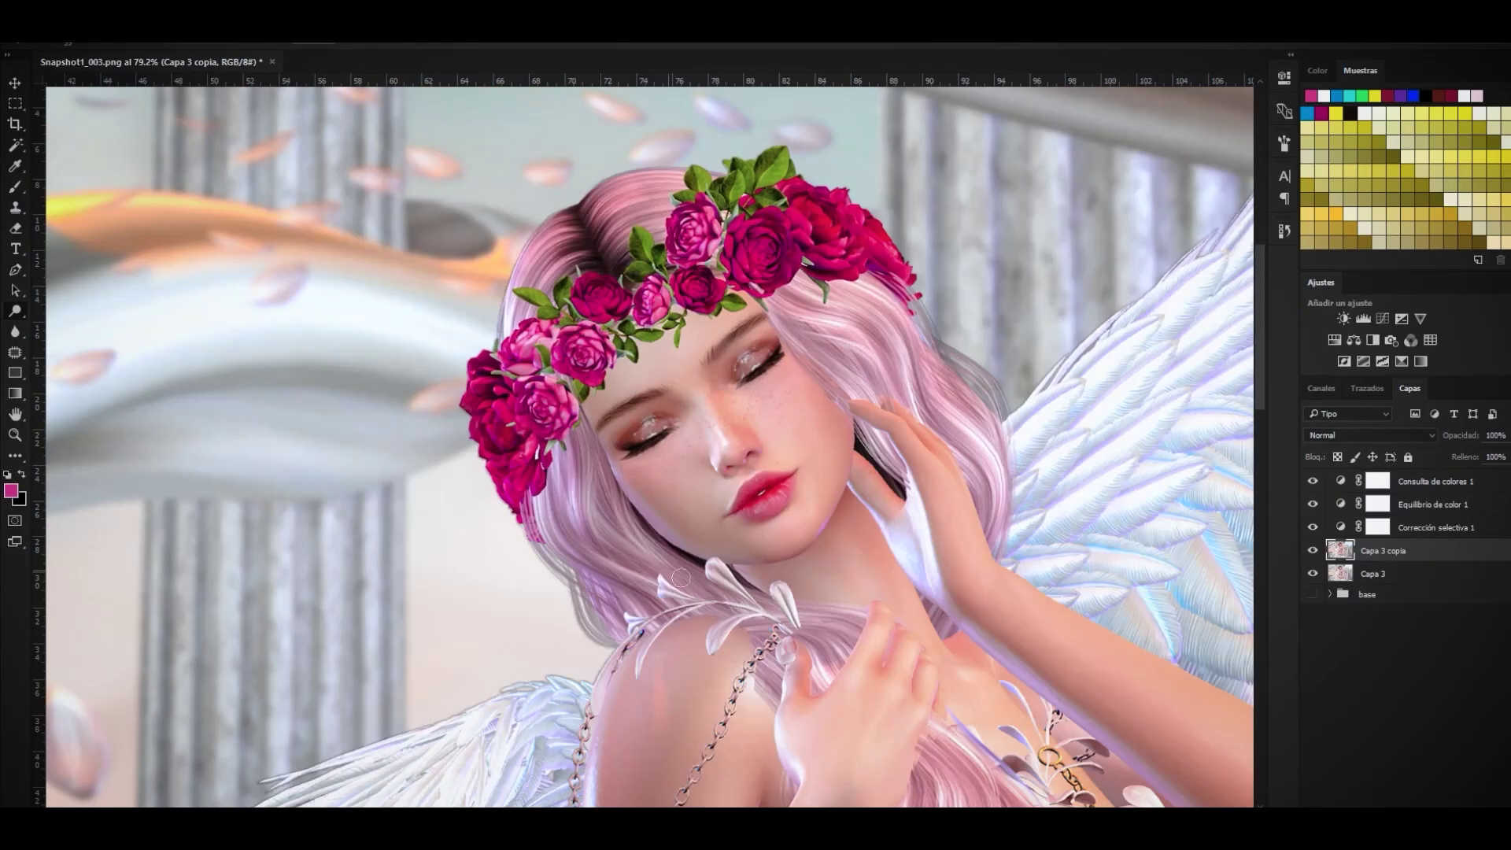
- Check the effect of the Filtro de fotografía 1 adjustment and name the merged layer new base
scroll(680, 578, down, 9)
scroll(787, 692, up, 6)
scroll(795, 722, down, 8)
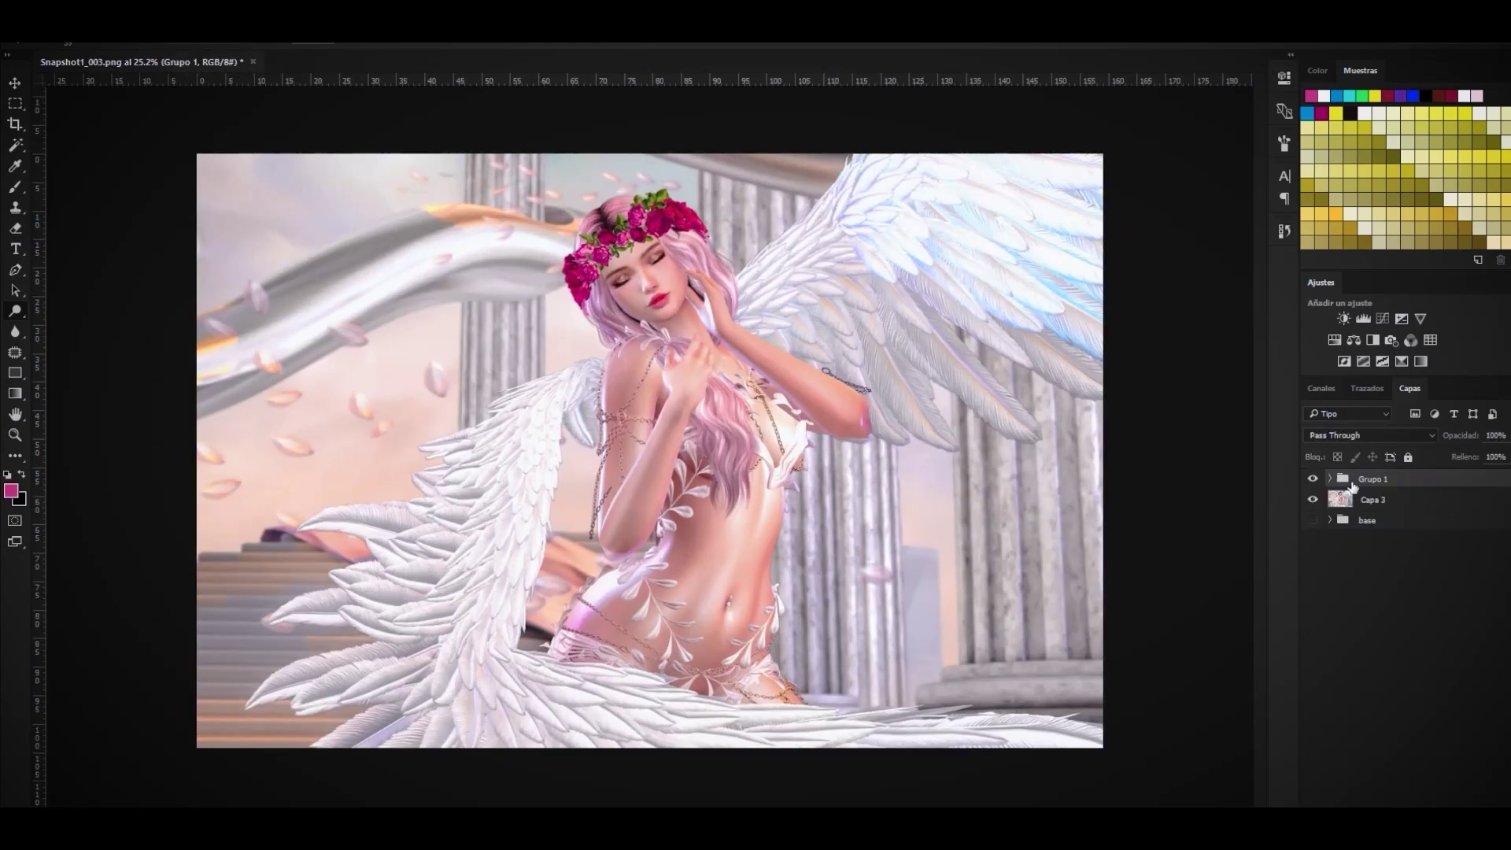
click(1312, 478)
key(Return)
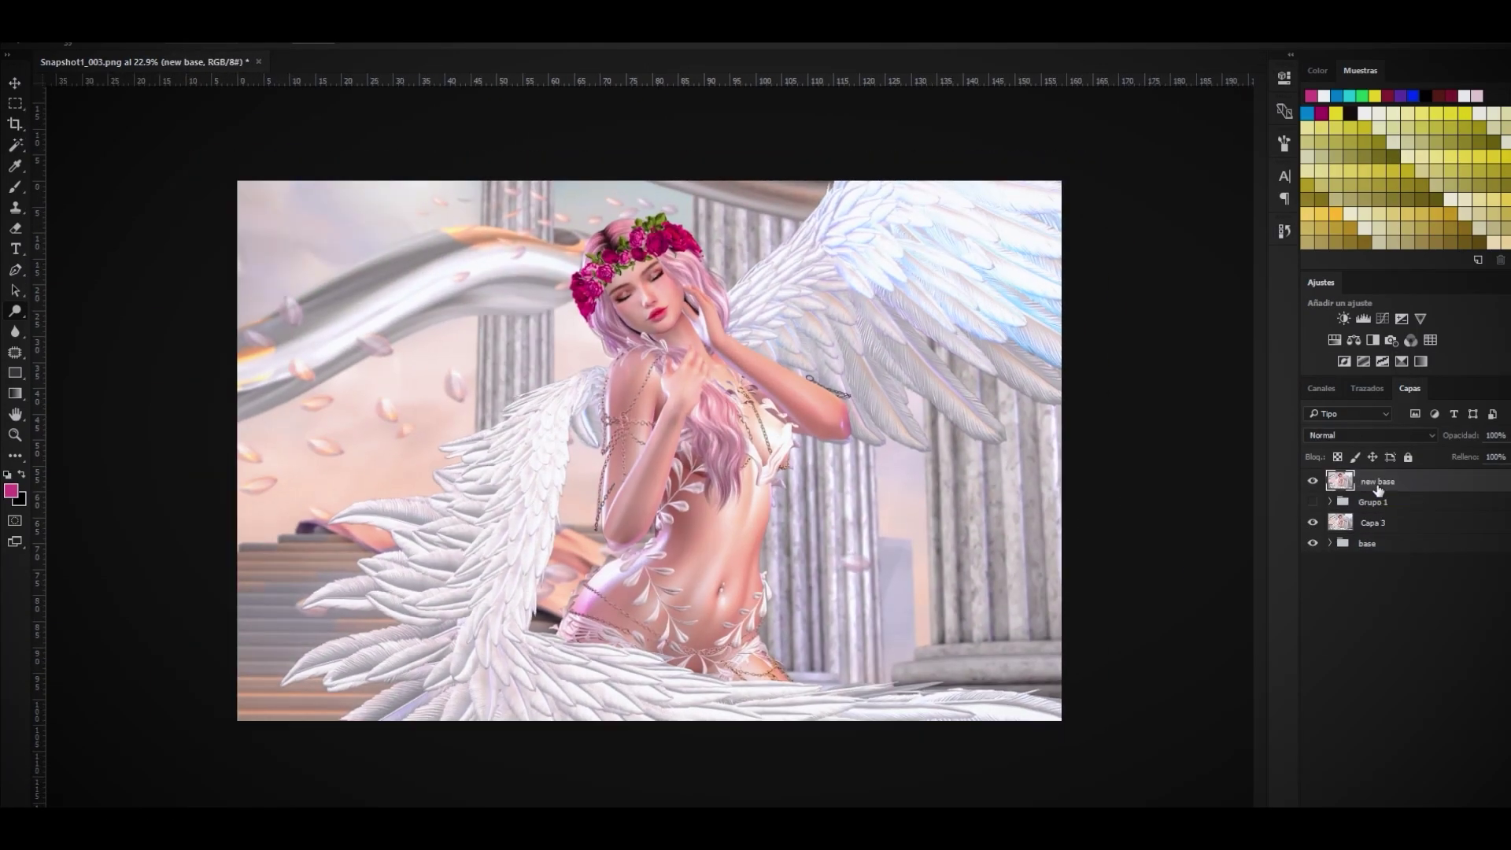
- Duplicate the new base layer twice and adjust the copy's blend mode and opacity
key(ctrl+j)
key(ctrl+j)
click(137, 43)
click(1369, 435)
click(1325, 593)
click(1507, 435)
drag(1507, 456, 1488, 456)
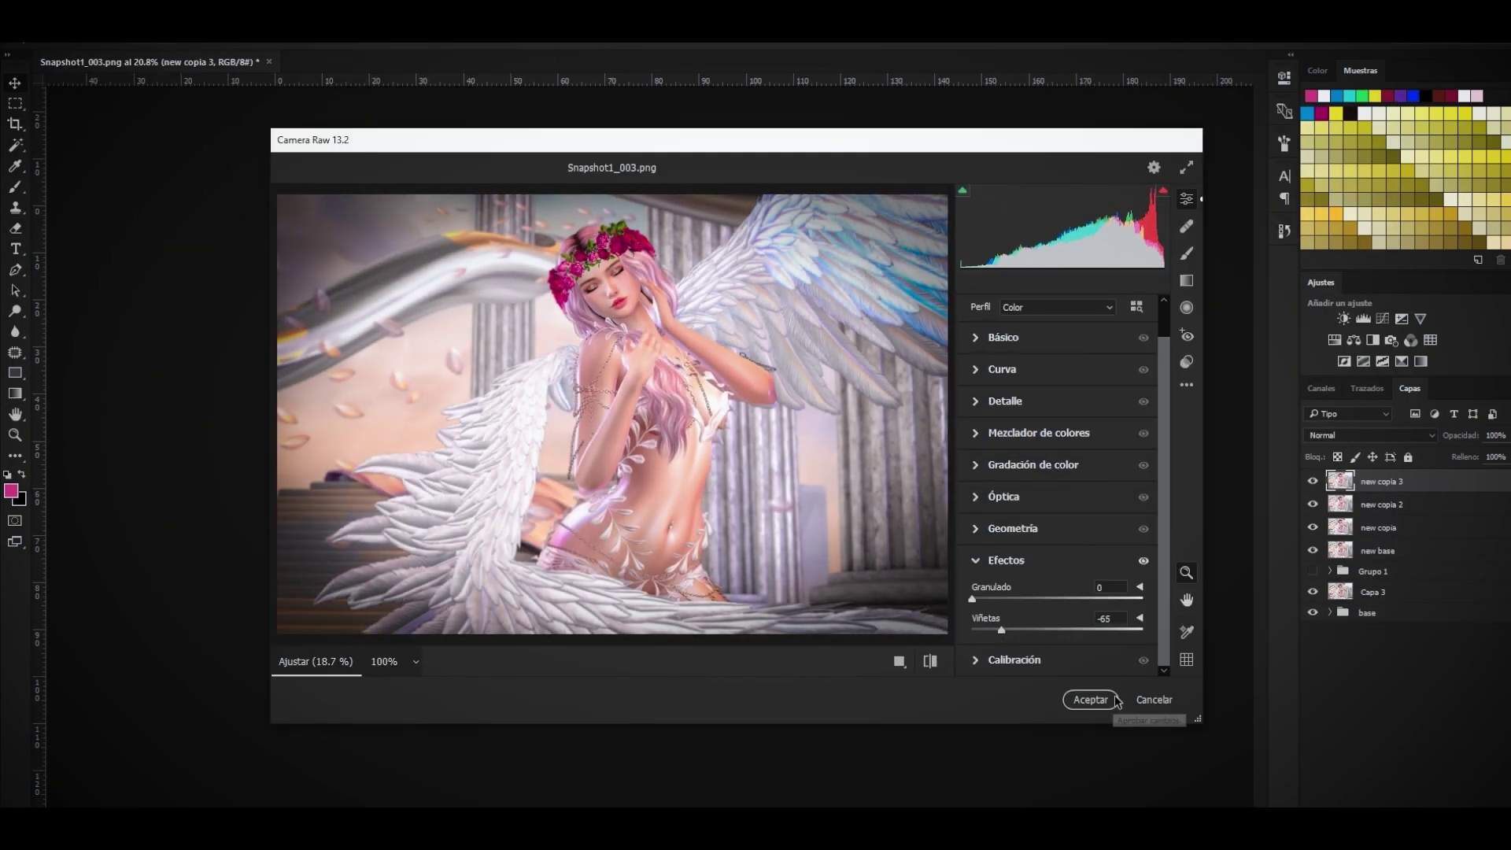
- Apply the Camera Raw filter to the new copia 2 layer and render a lens flare (Destello) on new copia 4
click(1105, 699)
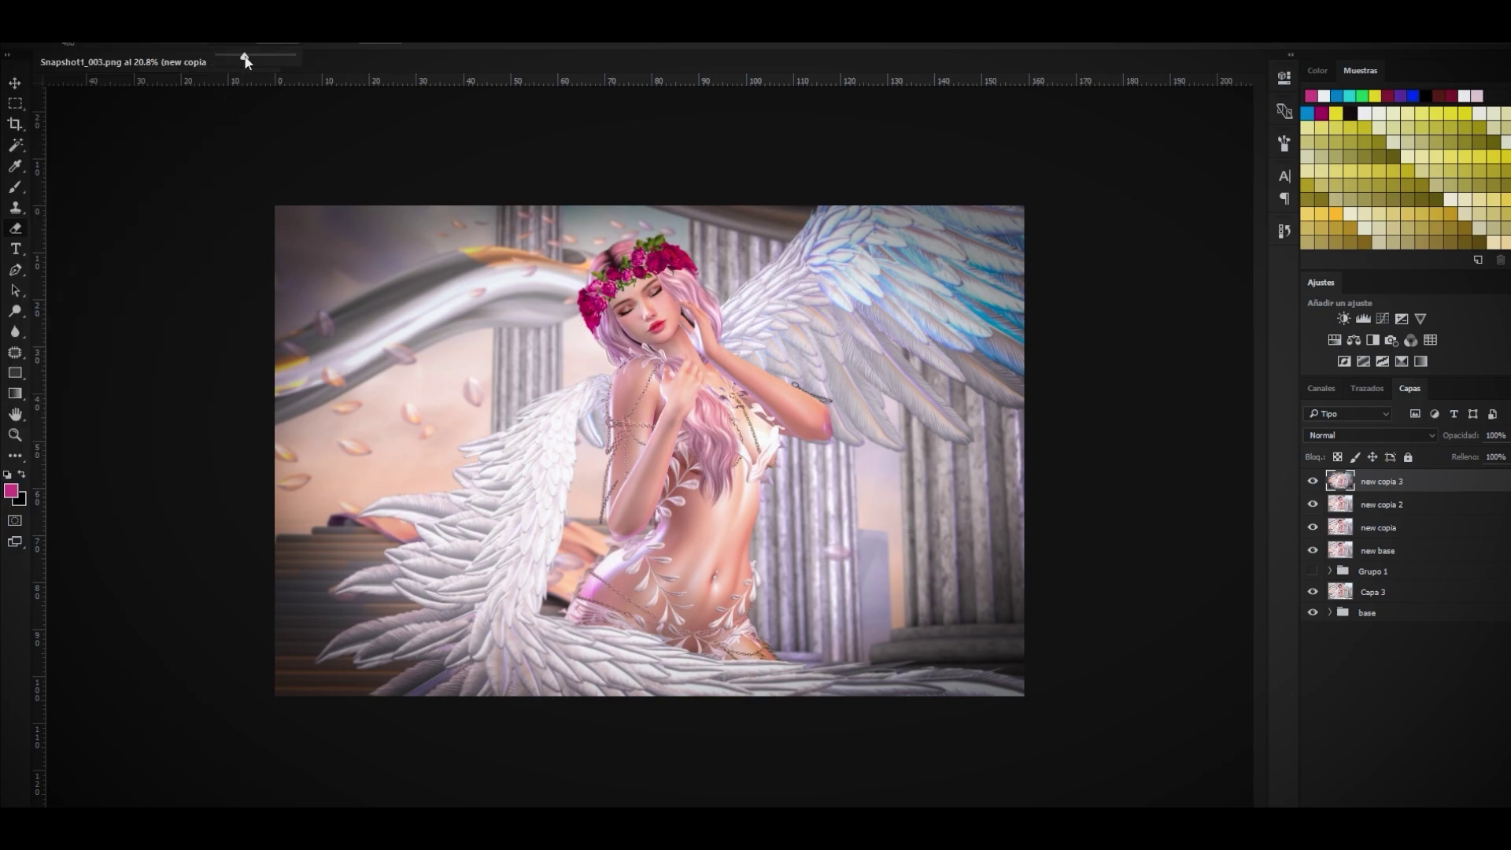
click(1313, 481)
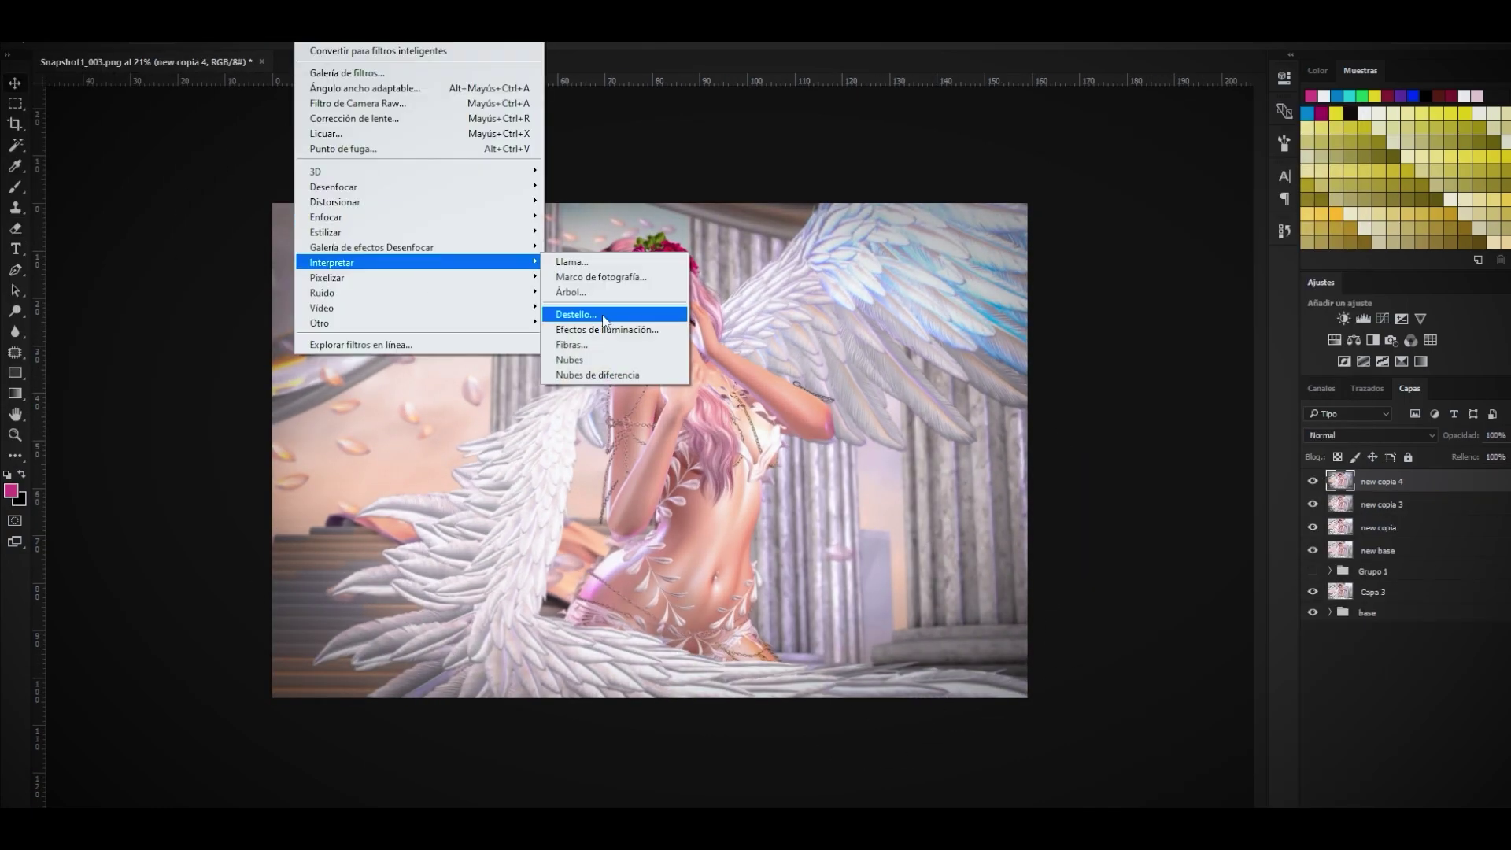
click(1245, 445)
- Fill the bottom layer Capa 4 with black to form bars above and below the image
click(1346, 419)
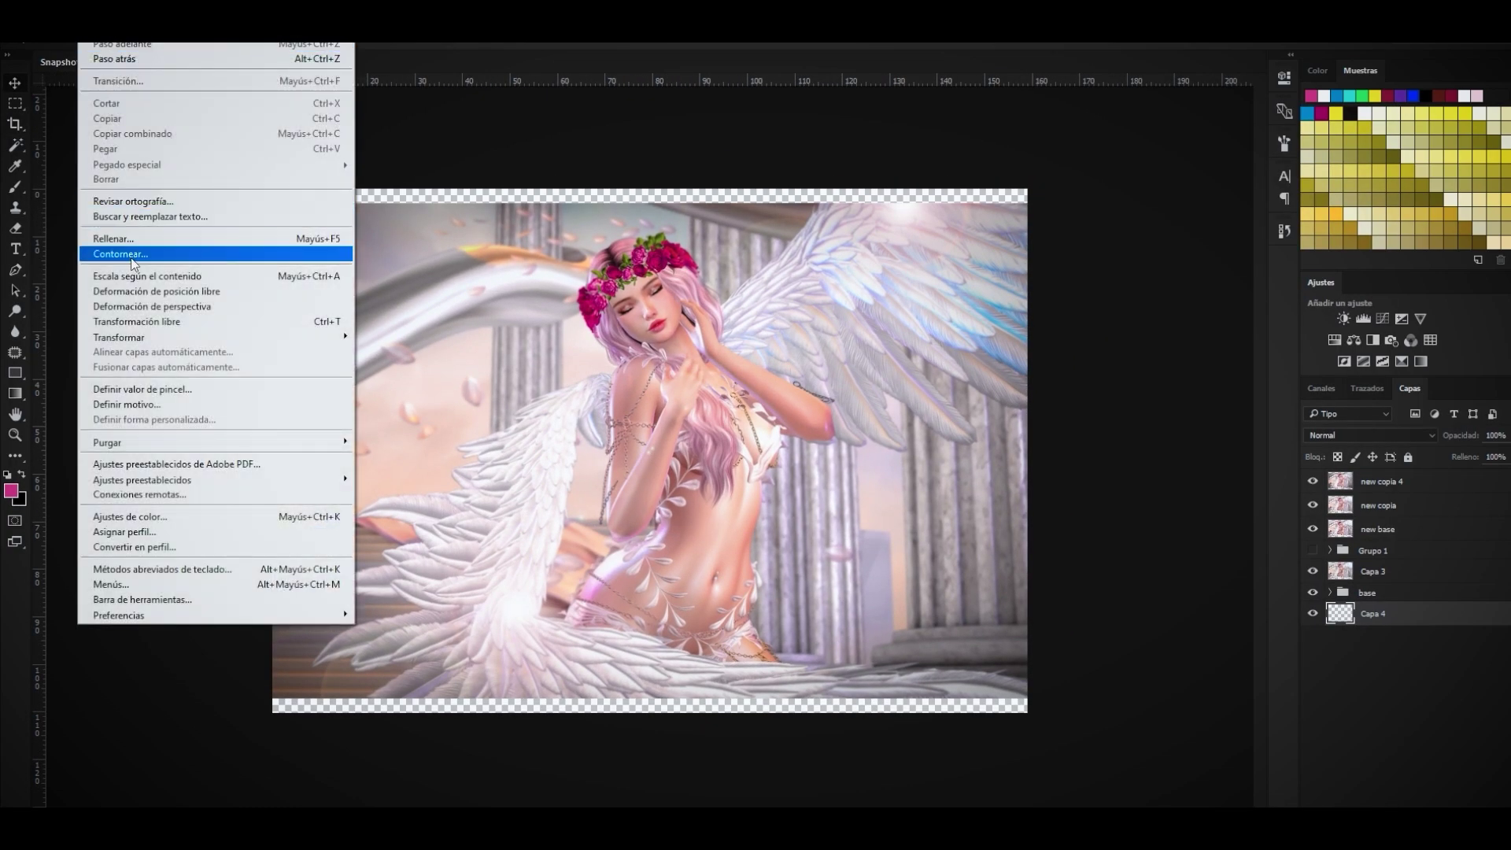
click(114, 238)
click(886, 437)
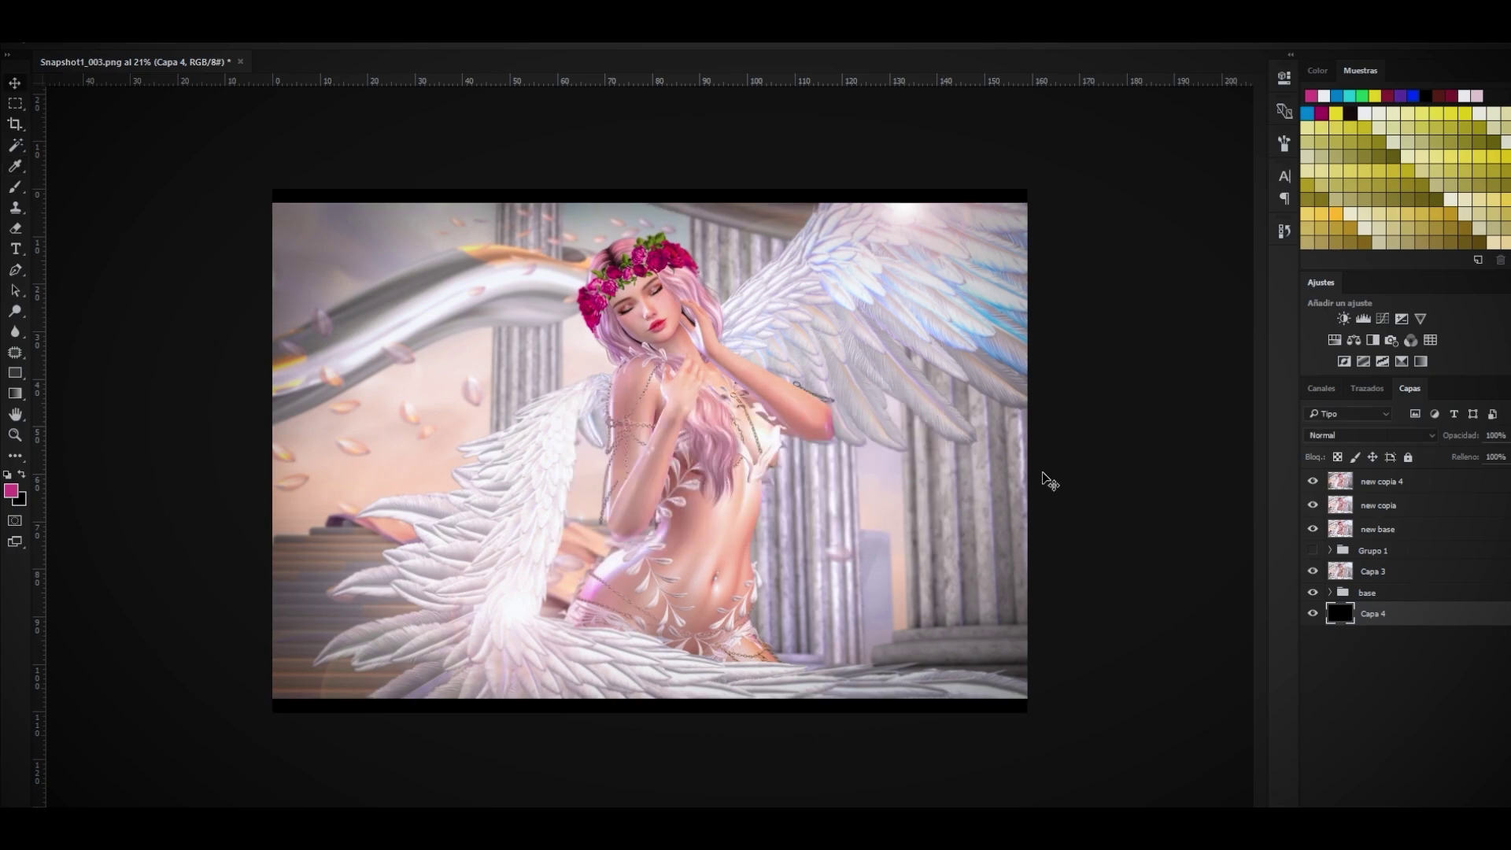
- Hide the new copia, new base and Capa 3 layers and toggle new copia 4 to compare the final edit with the base group
key(ctrl+minus)
key(ctrl+plus)
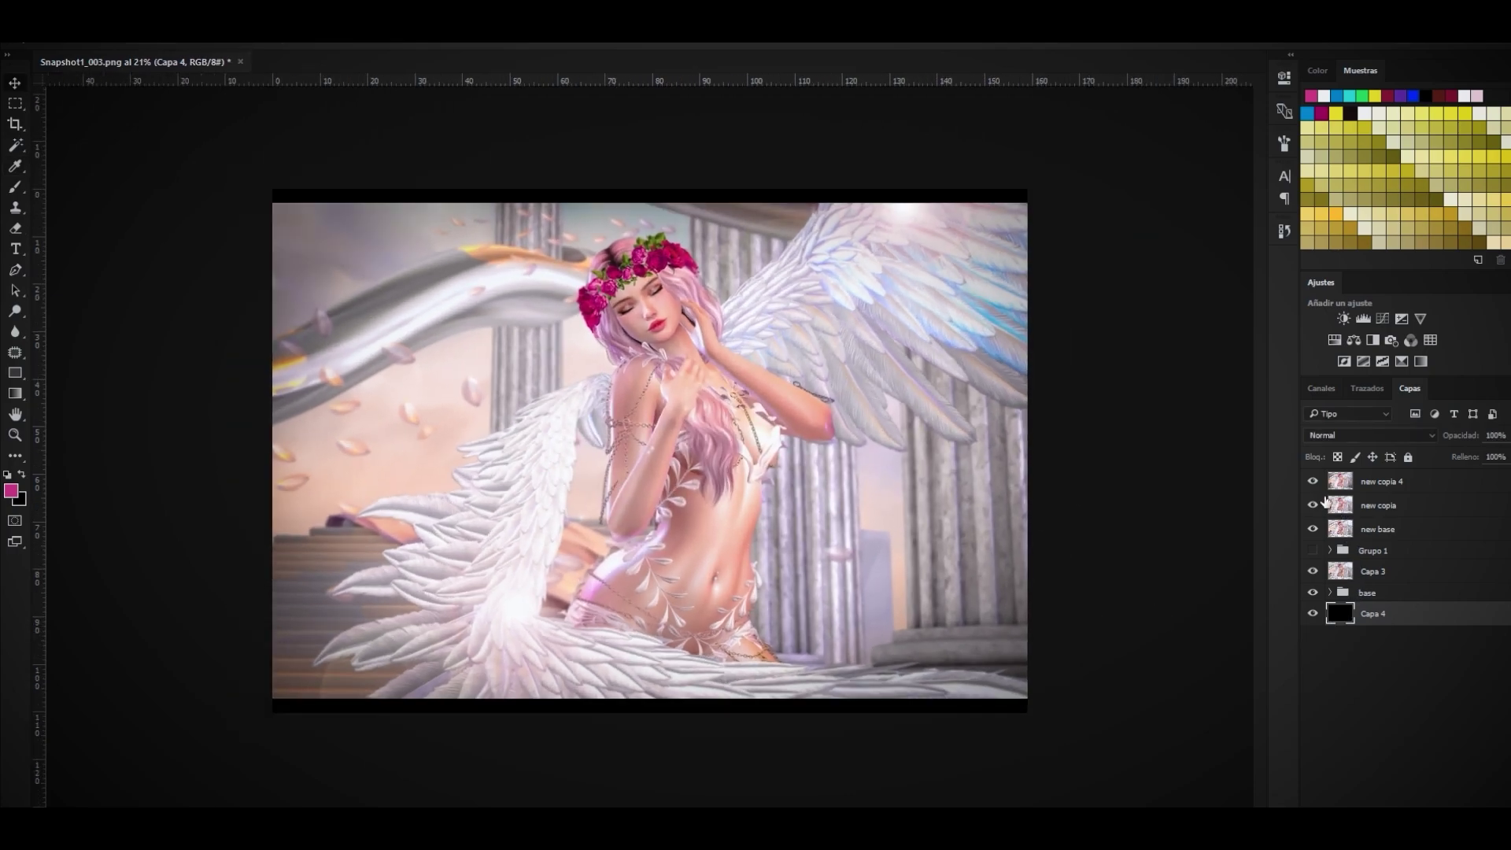
click(1312, 505)
click(1312, 529)
click(1312, 481)
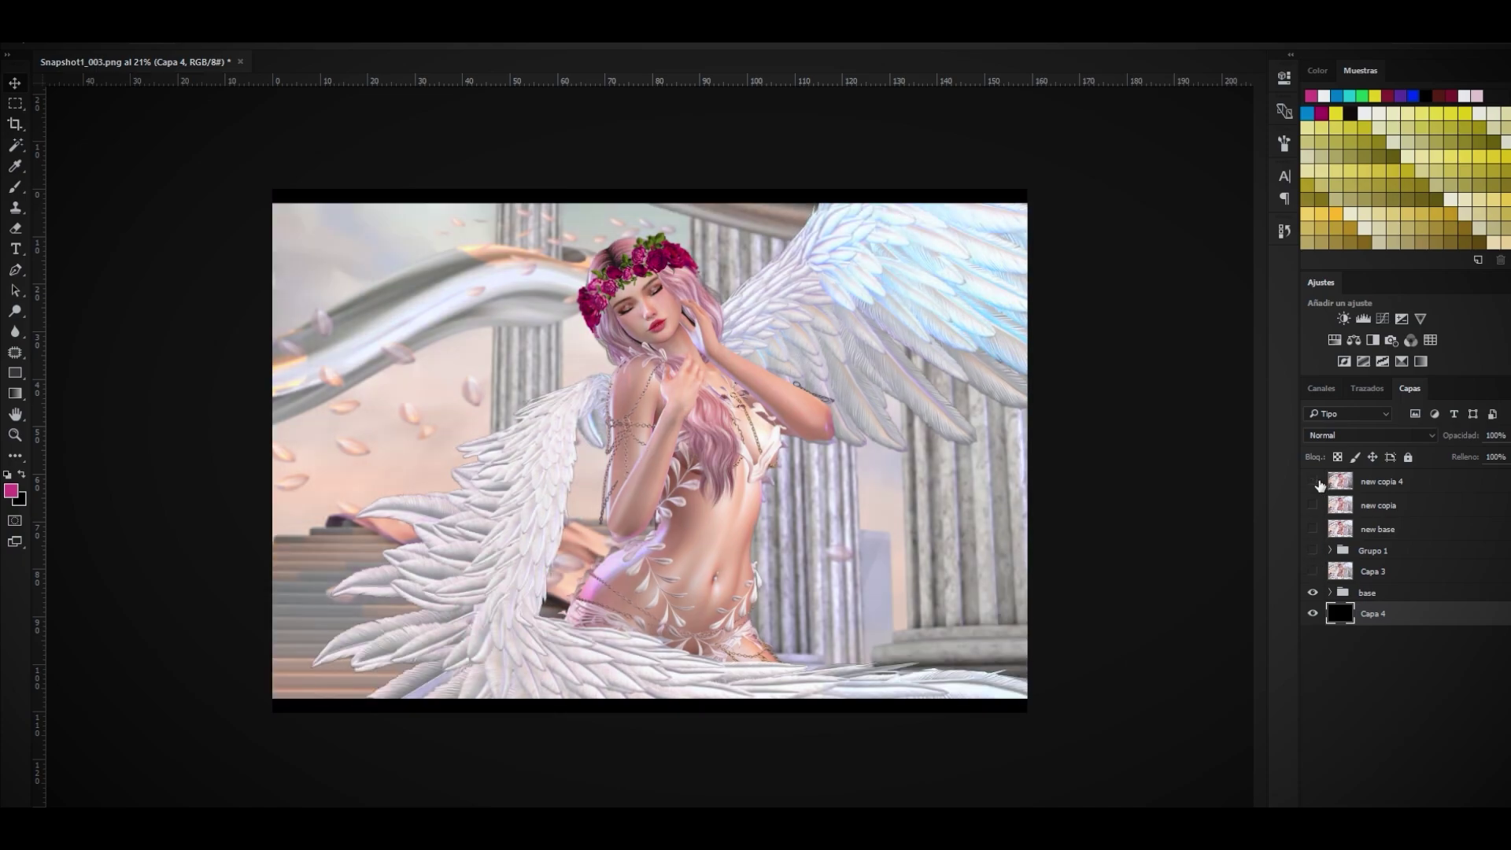
click(1312, 482)
click(1315, 481)
click(1315, 482)
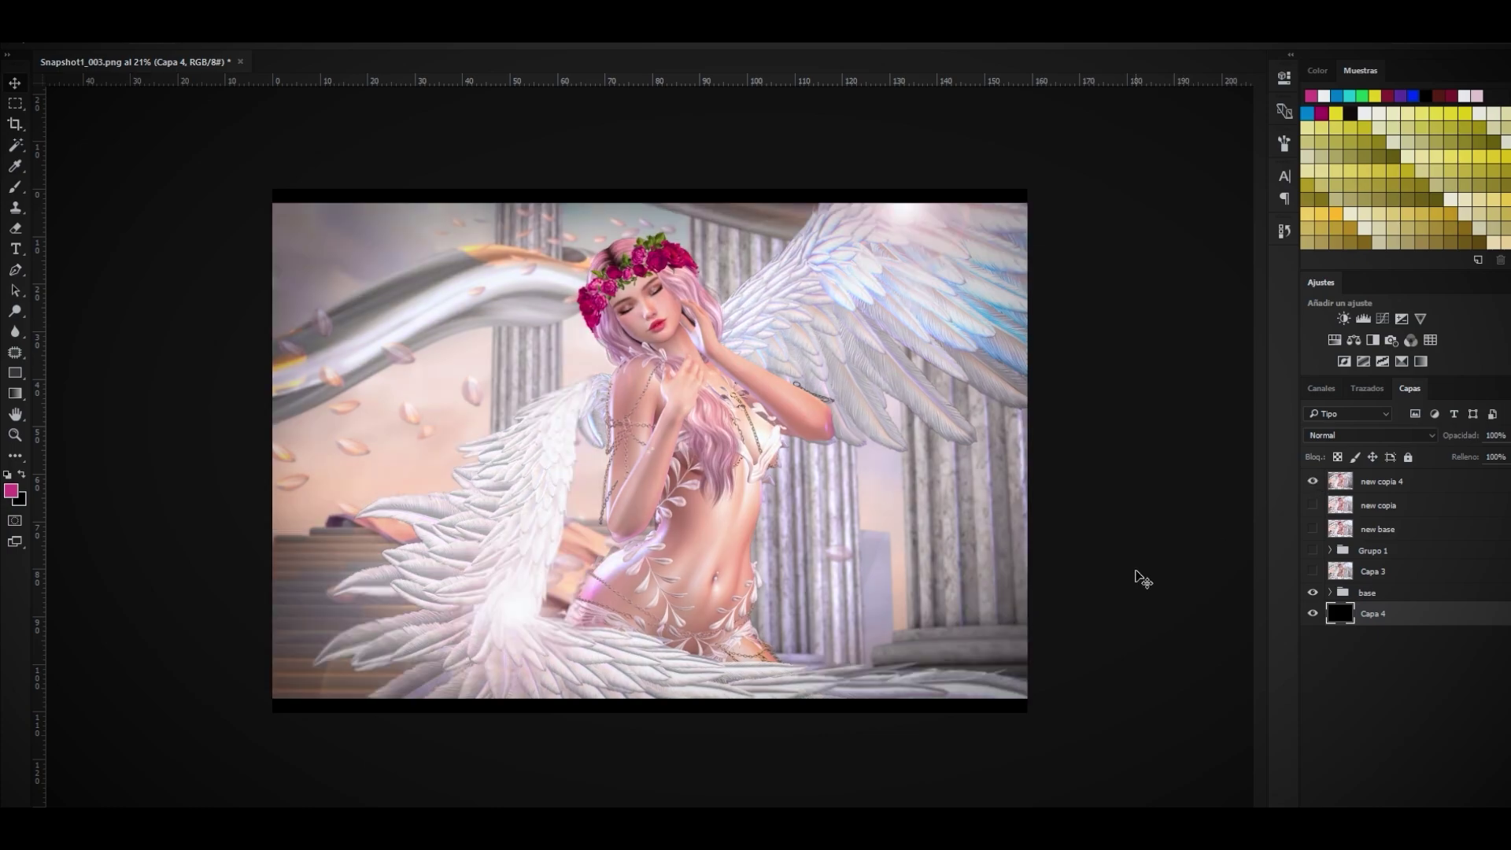
- Examine the finished composite at several magnifications, switching new copia 4 off and on for a before-and-after comparison
scroll(1135, 572, up, 2)
scroll(1135, 572, up, 2)
scroll(1135, 572, down, 3)
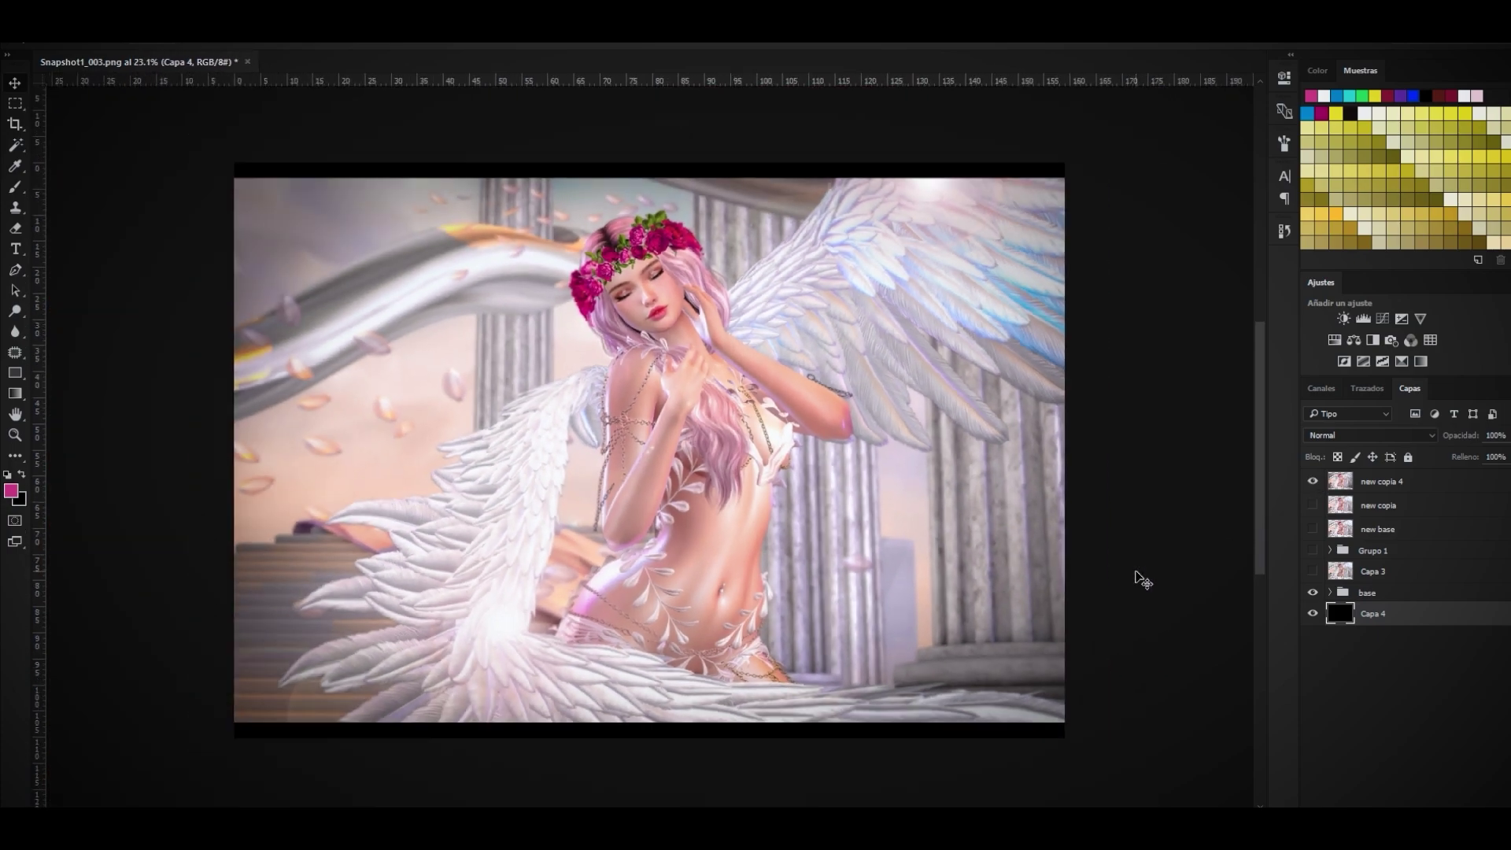
scroll(1135, 572, up, 1)
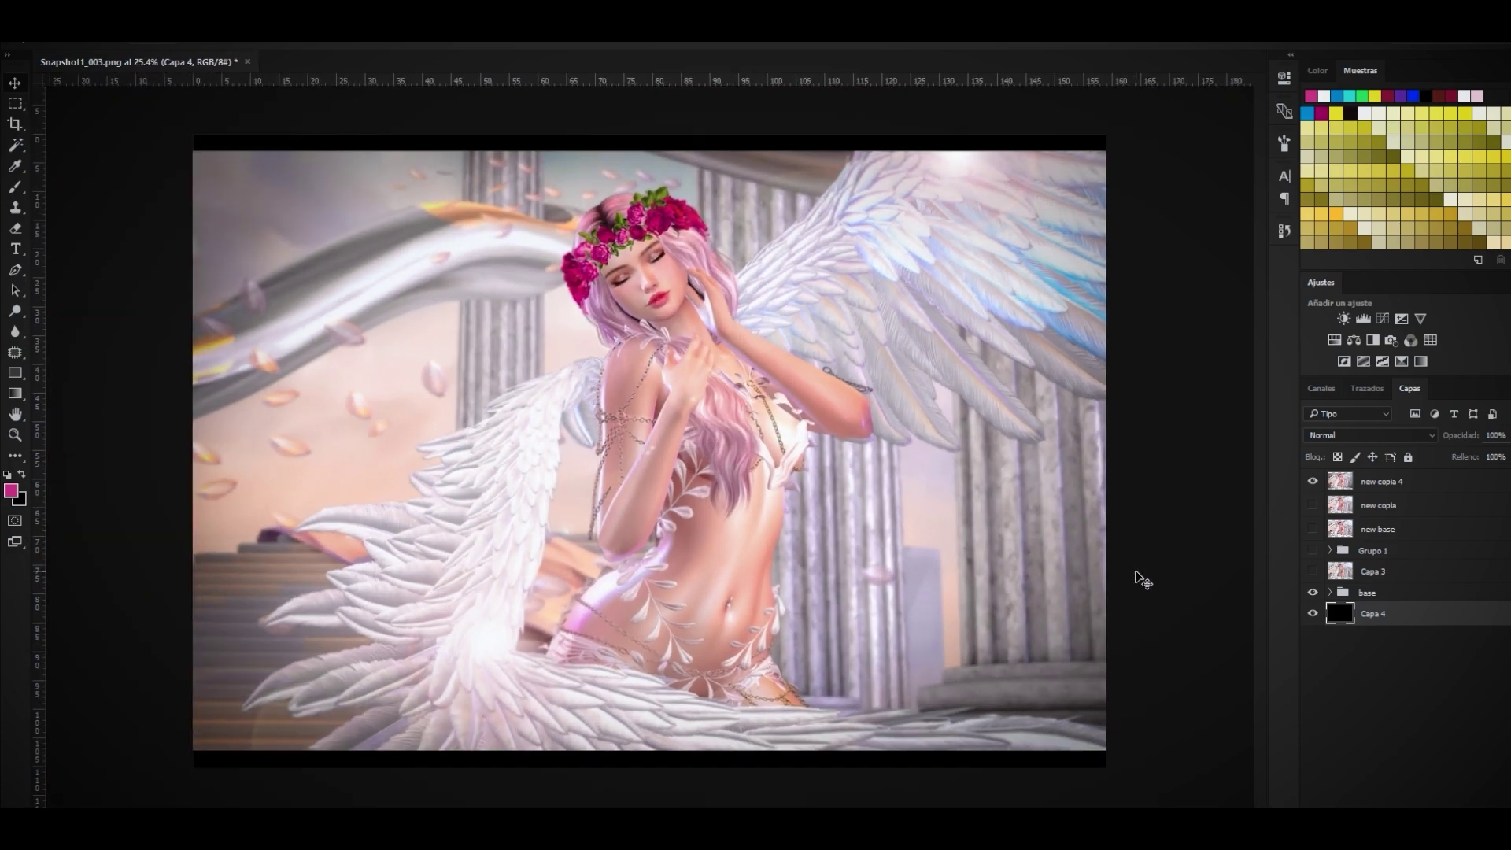
scroll(1142, 580, down, 1)
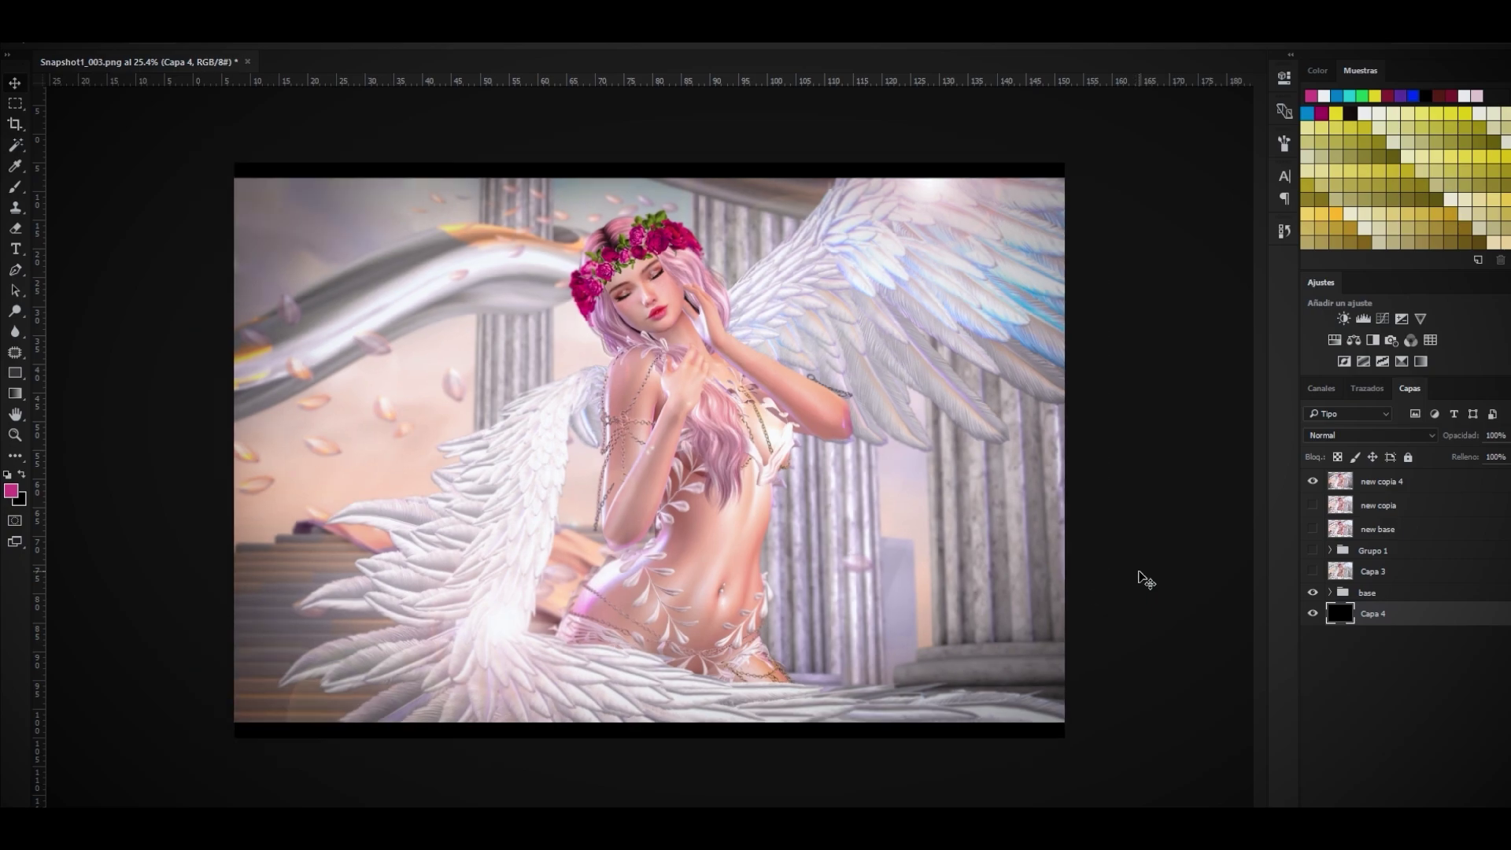
click(1312, 481)
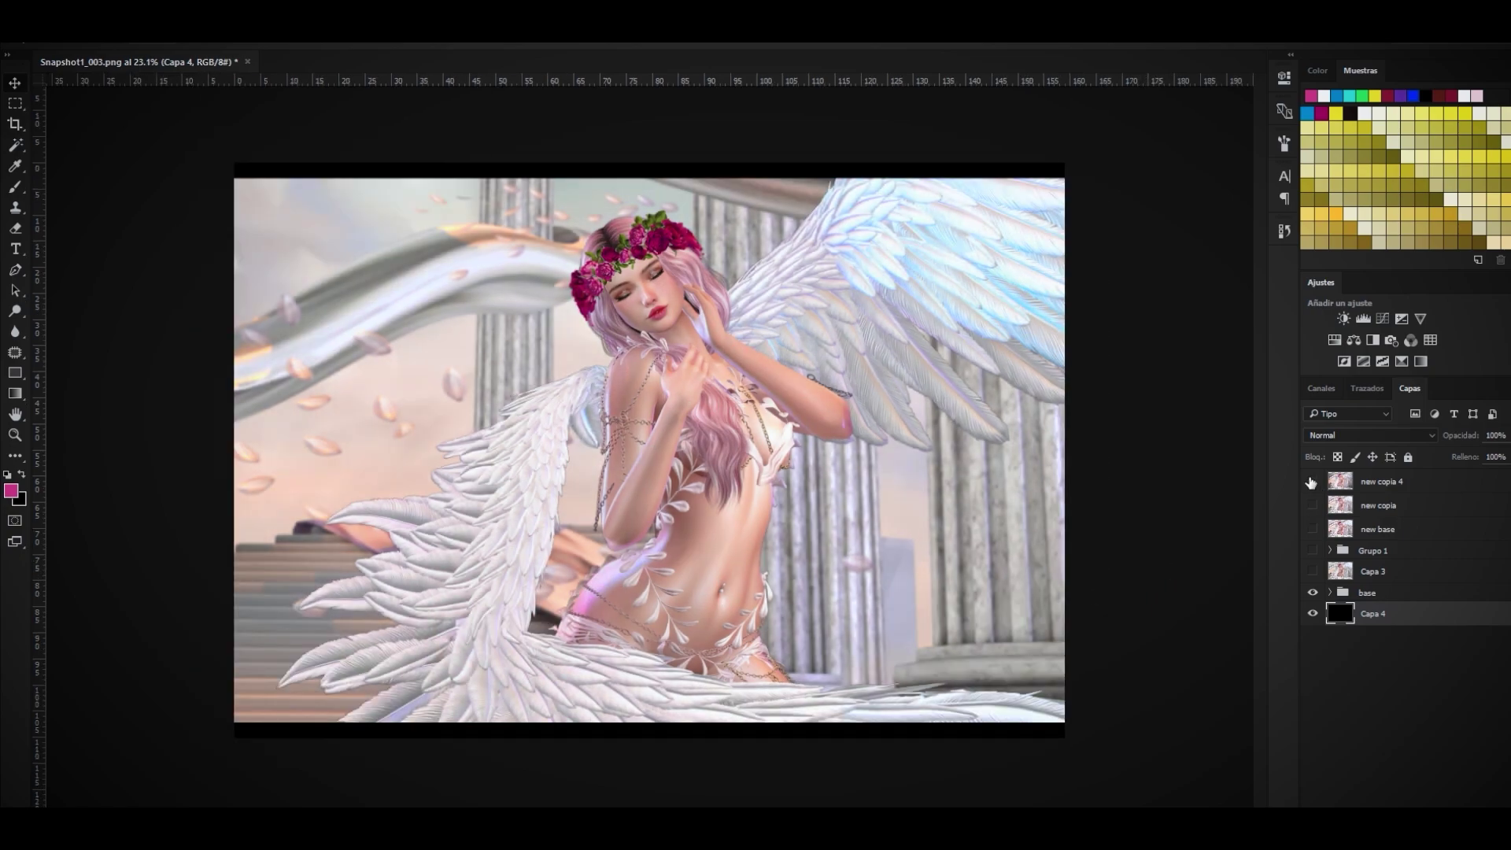
click(1311, 482)
click(1311, 481)
click(1311, 482)
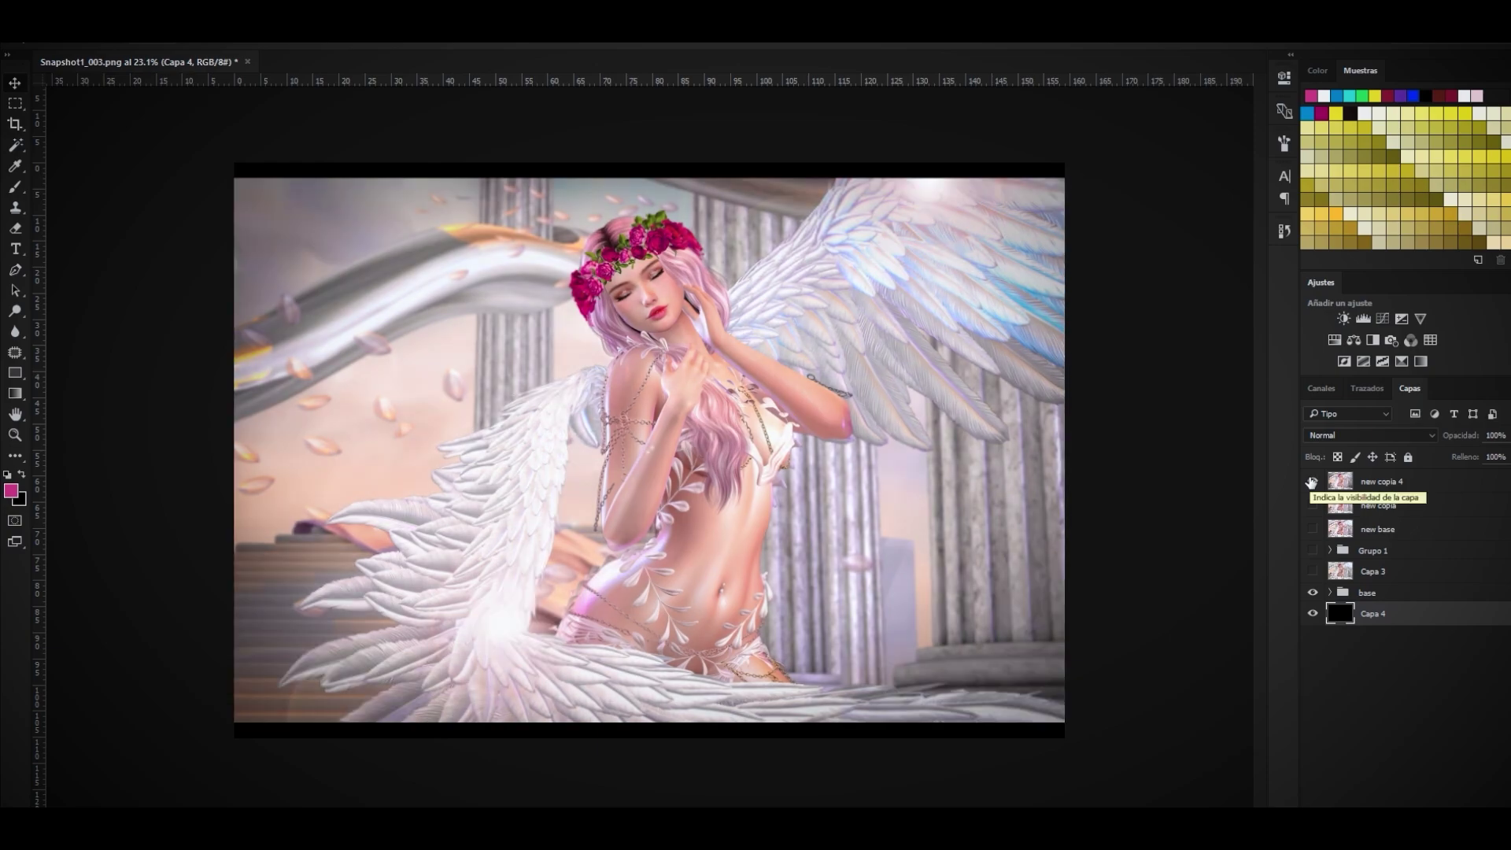